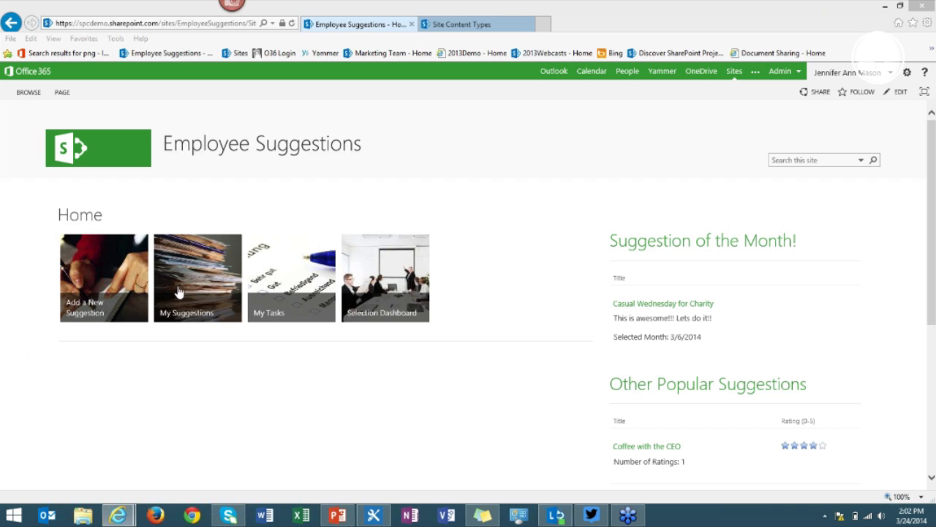
# - Start a new employee suggestion titled "New Live Suggestion" with the description "Here is my description."
pyautogui.click(107, 282)
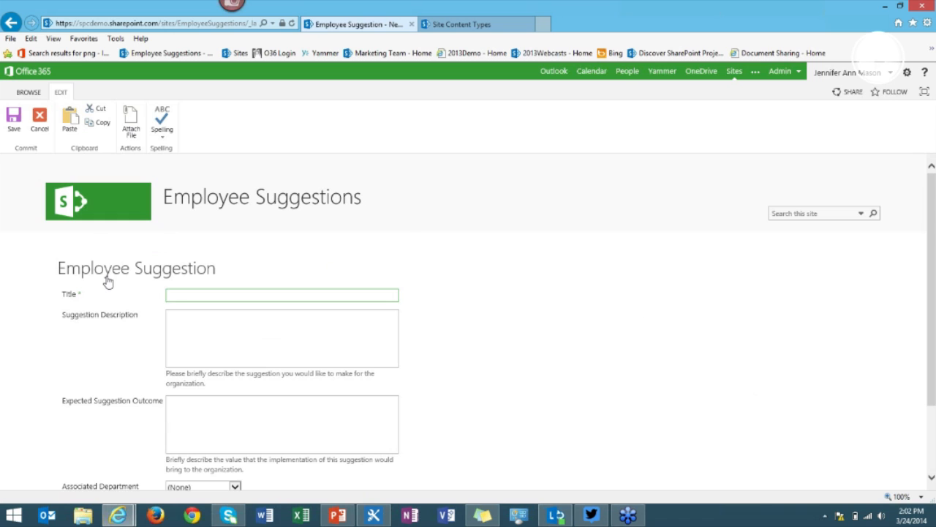
pyautogui.scroll(-2, 316, 314)
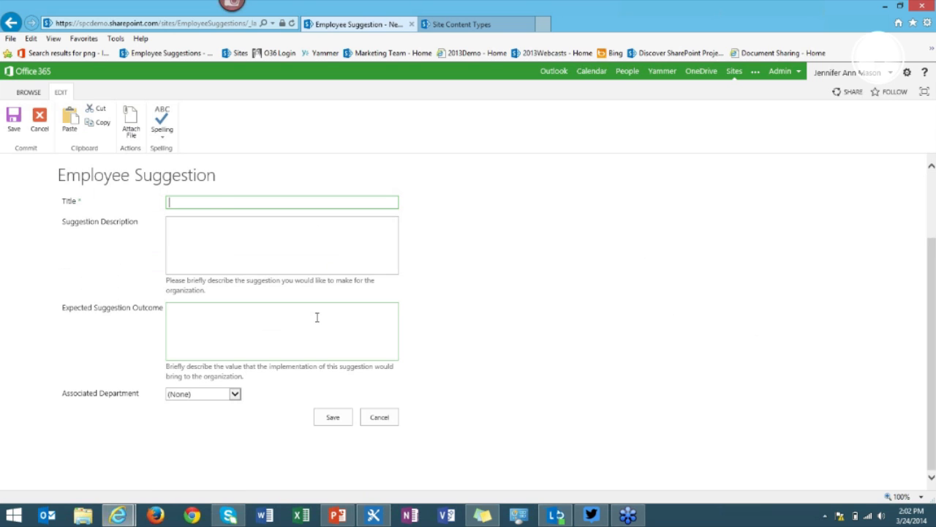
pyautogui.scroll(2, 316, 317)
pyautogui.write('New Live S')
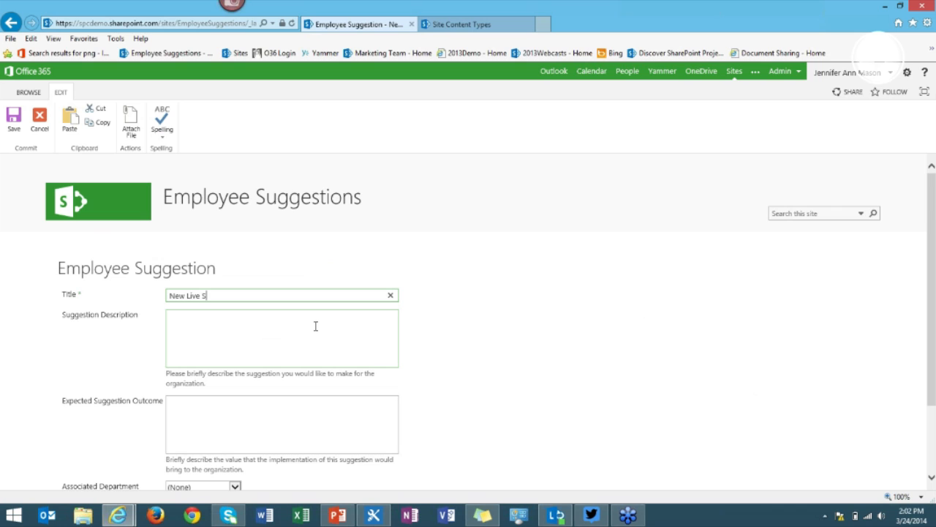
pyautogui.write('uggestion')
pyautogui.press('Tab')
pyautogui.write('Here is my desc')
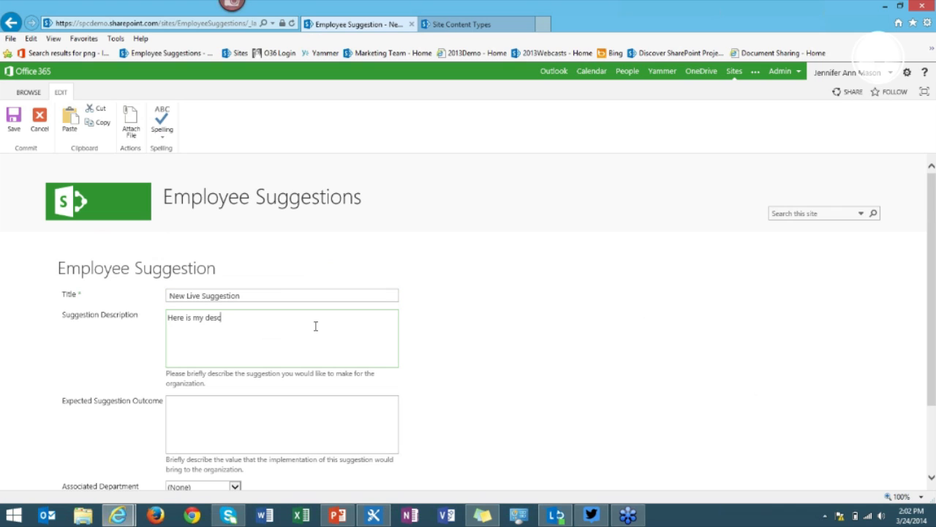
pyautogui.write('ription.')
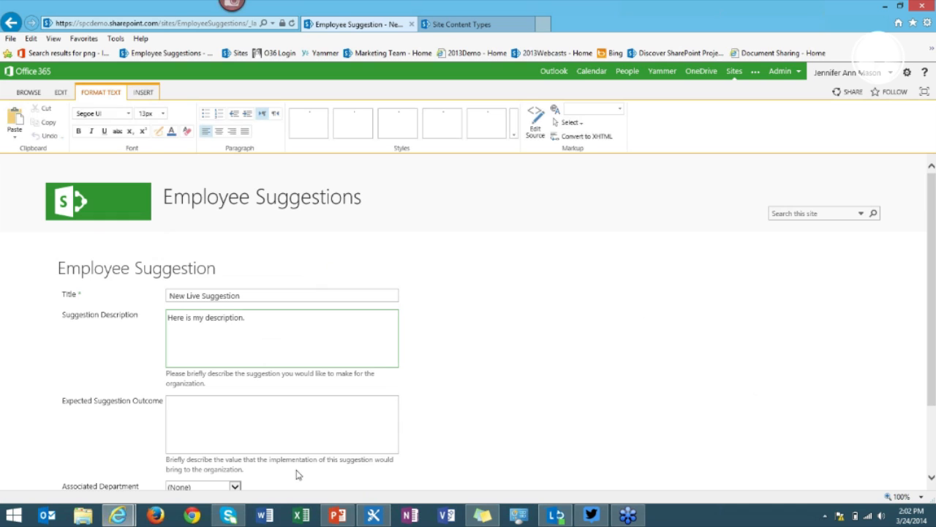
# - Enter "It will make us better!" as the expected outcome, set the associated department to Accounting, and save the suggestion
pyautogui.scroll(-2, 245, 371)
pyautogui.click(244, 340)
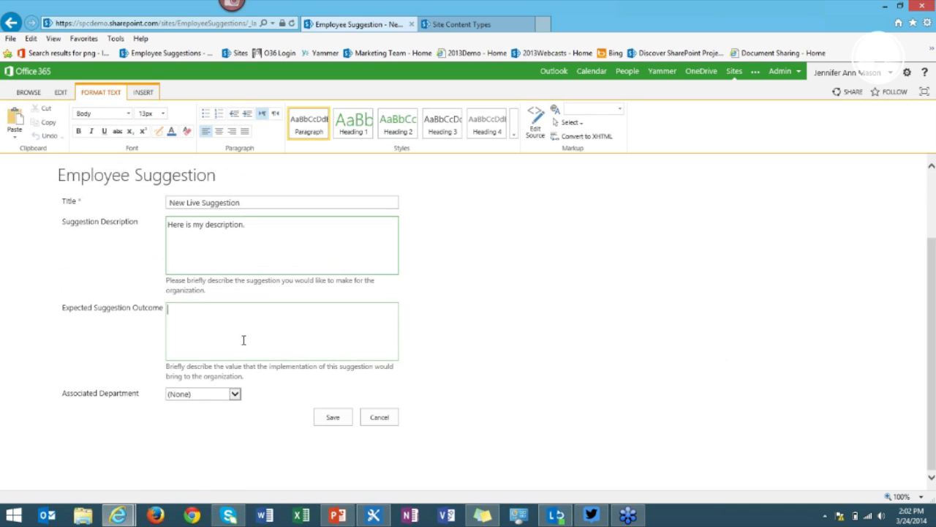
pyautogui.write('It will m')
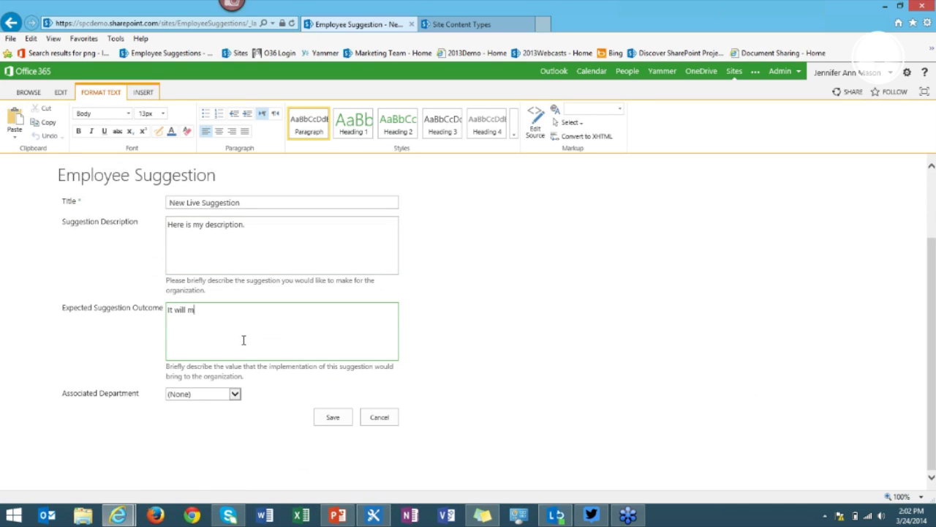
pyautogui.write('ake us better!')
pyautogui.click(231, 395)
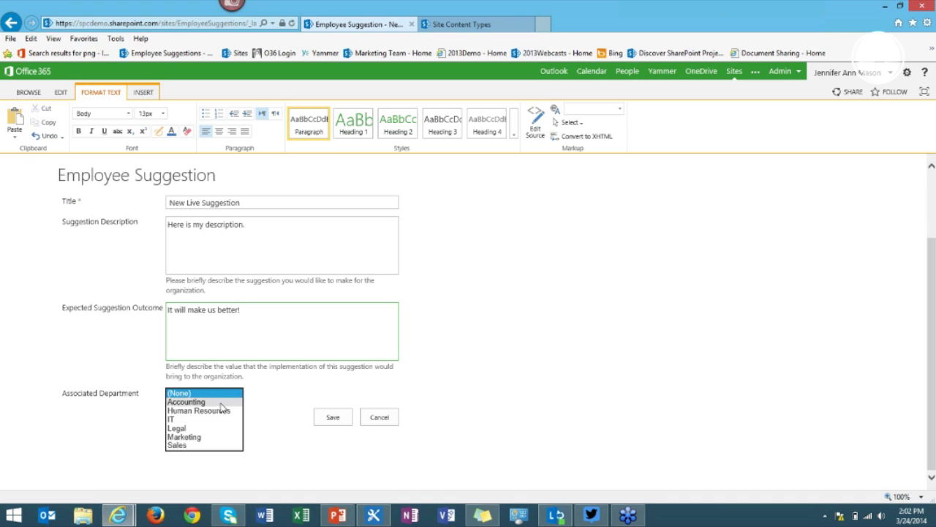
pyautogui.click(212, 402)
pyautogui.click(333, 417)
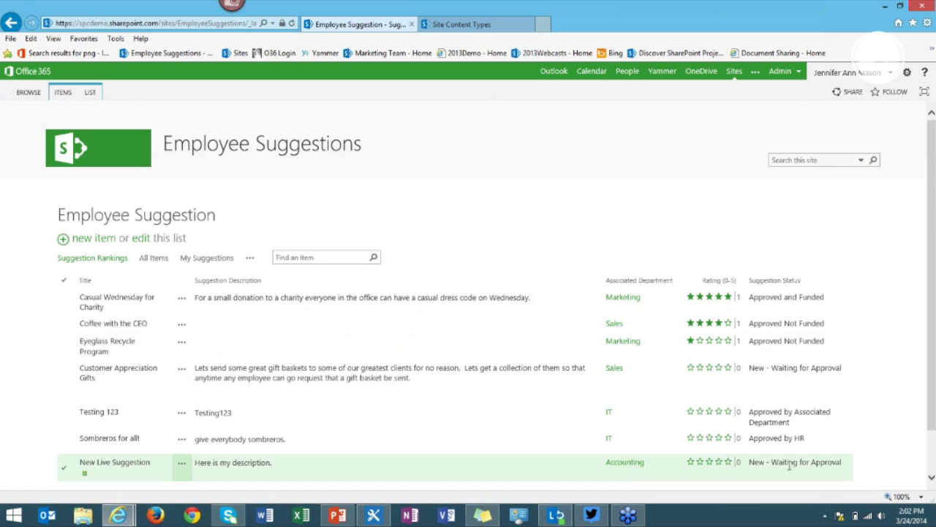
# - Open the workflows of the New Live Suggestion item and view the status of its running Suggestion Approval workflow
pyautogui.click(183, 465)
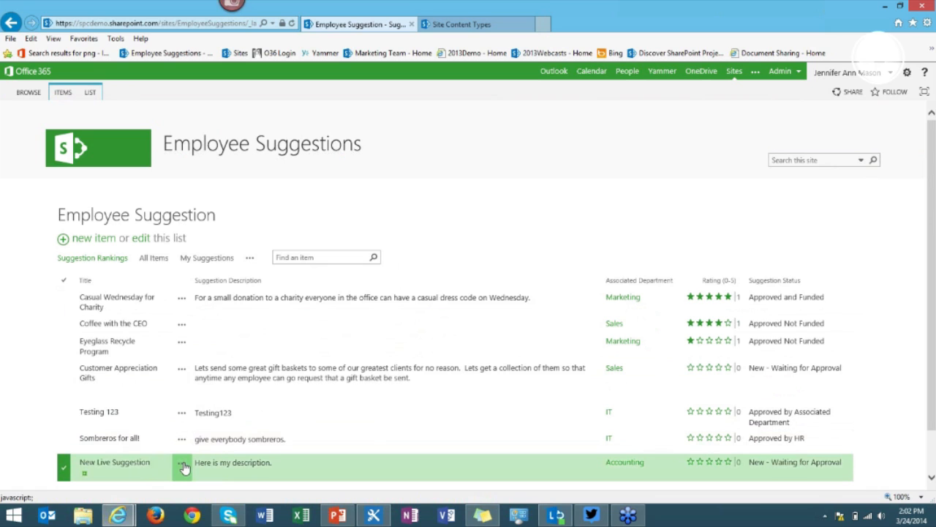
pyautogui.click(217, 404)
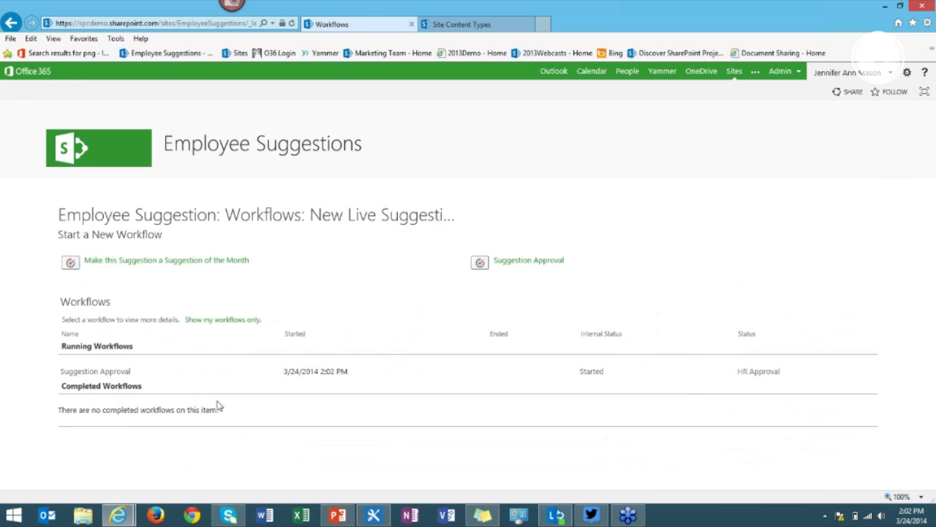
pyautogui.click(106, 375)
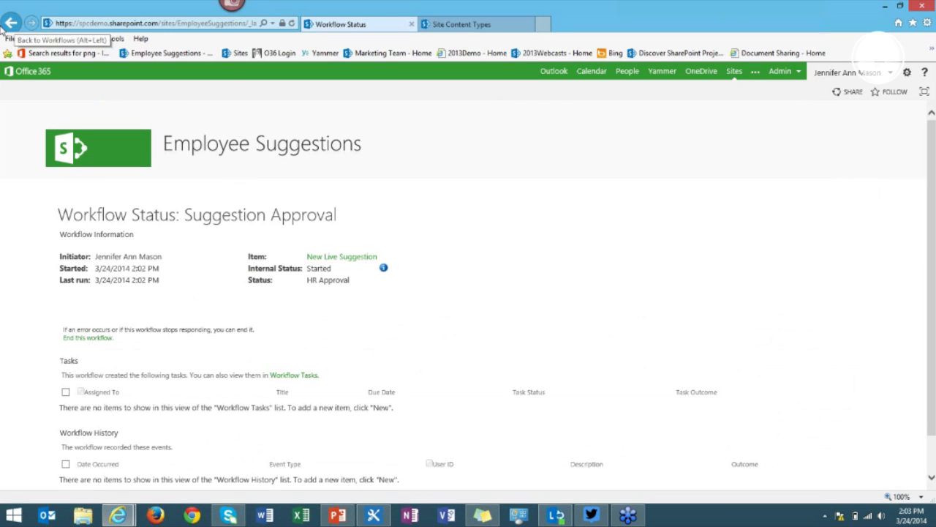
# - Open the Workflow Tasks list from the site contents and look through its approval tasks
pyautogui.click(907, 73)
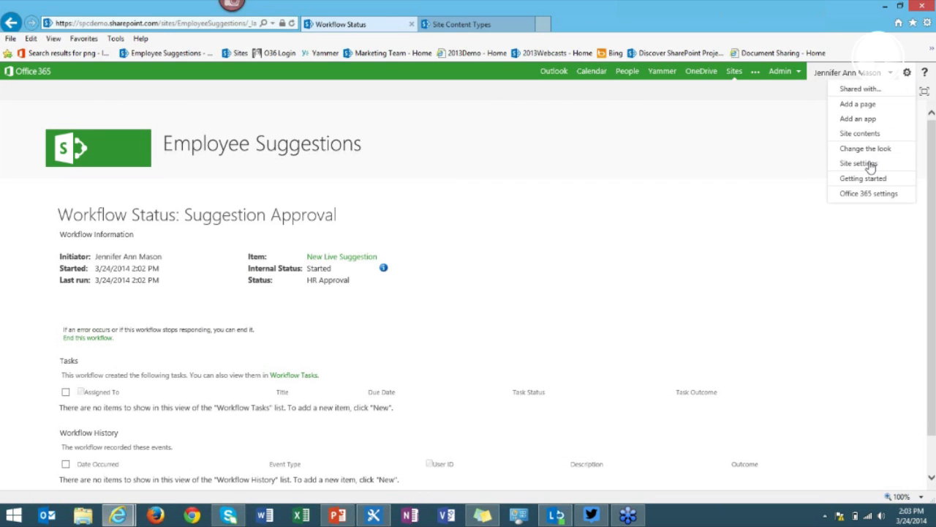
pyautogui.click(869, 163)
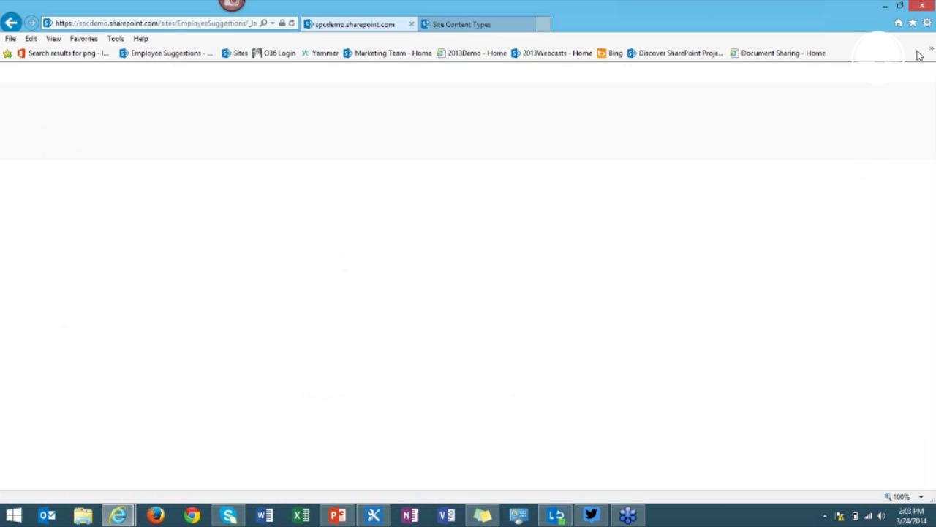
pyautogui.click(907, 72)
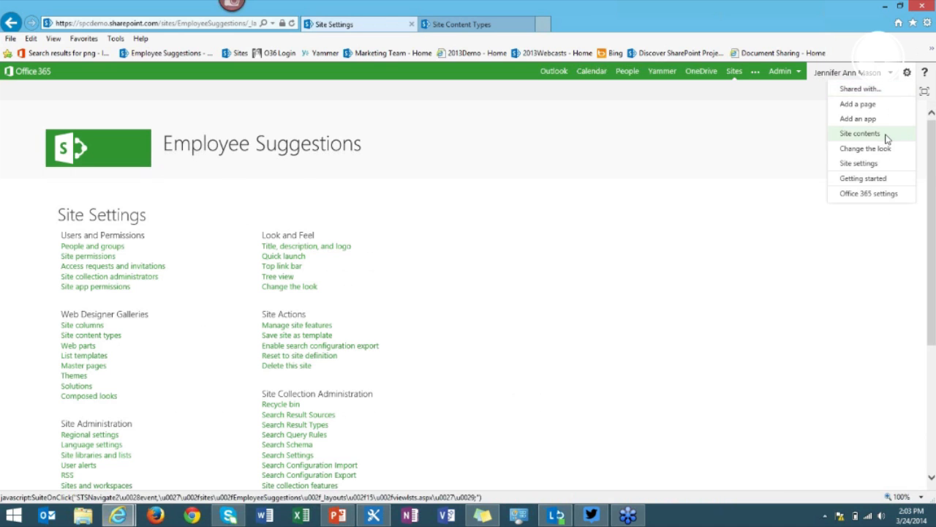
pyautogui.click(887, 134)
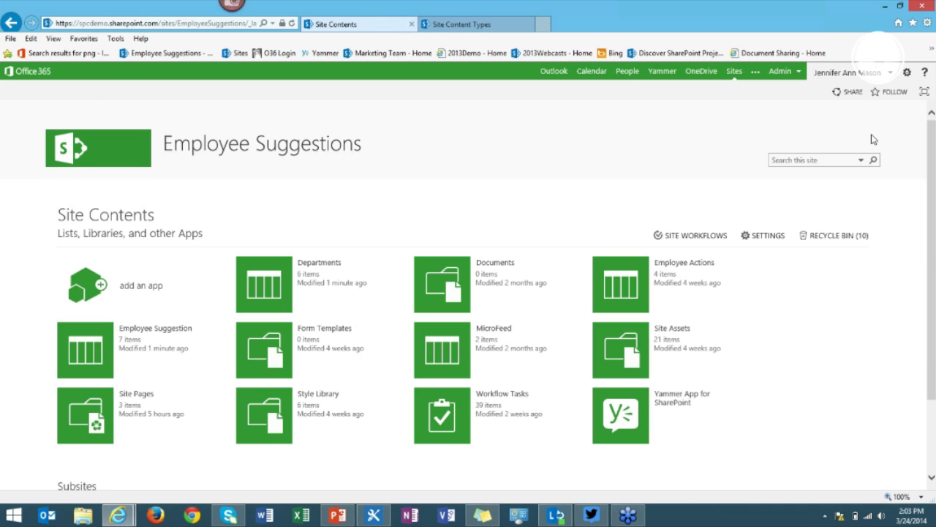
pyautogui.click(462, 418)
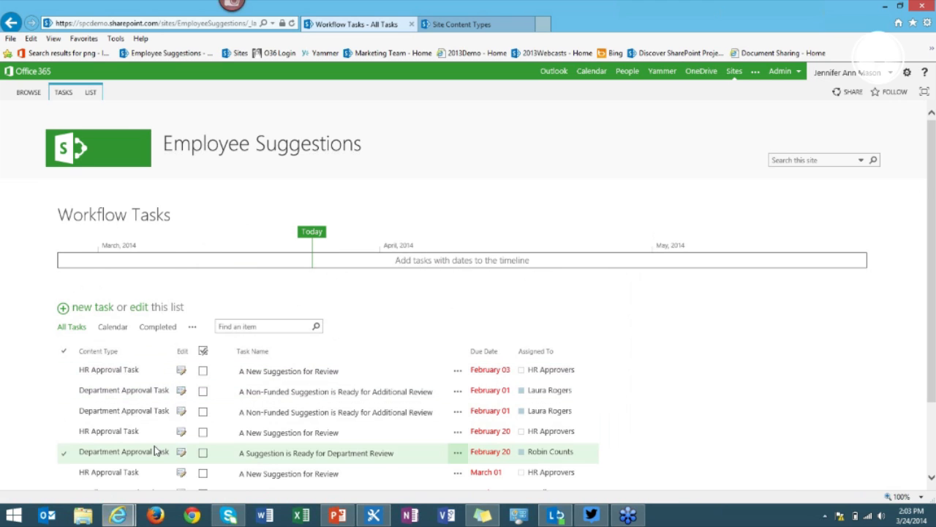
pyautogui.scroll(-2, 155, 451)
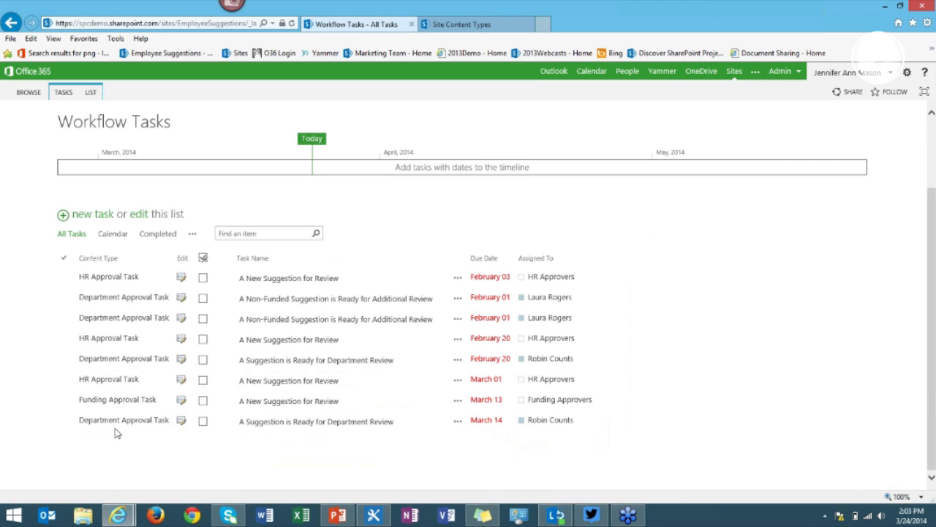
# - Open the Funding Approval Task for editing, examine the available funding cost codes, and cancel without changes
pyautogui.click(182, 404)
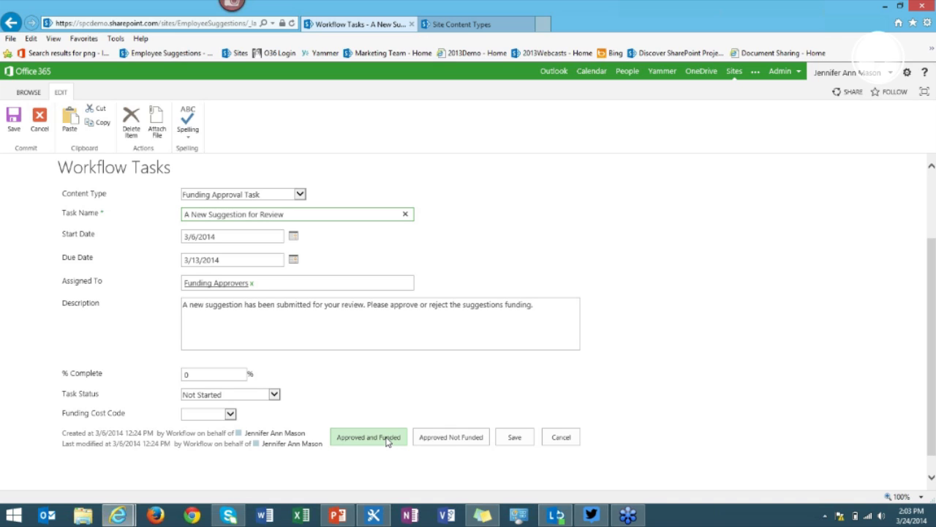
pyautogui.click(231, 415)
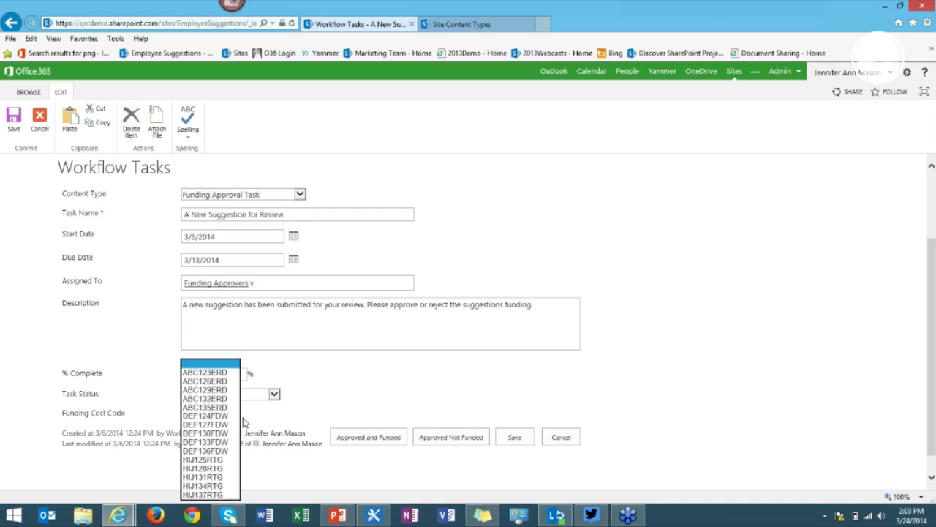
pyautogui.click(574, 442)
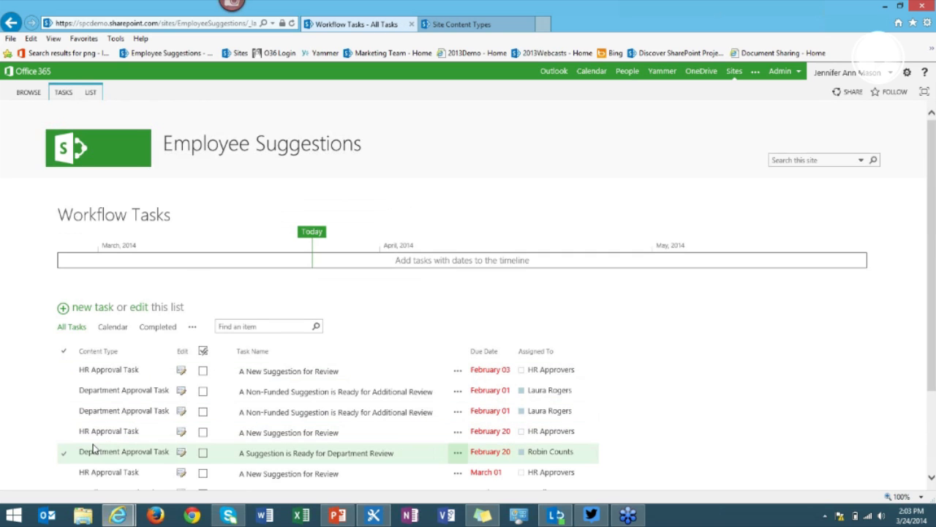
# - Open the HR Approval Task due February 20, examine its HR approval comments field, and return to the task list
pyautogui.click(183, 434)
pyautogui.scroll(-3, 373, 417)
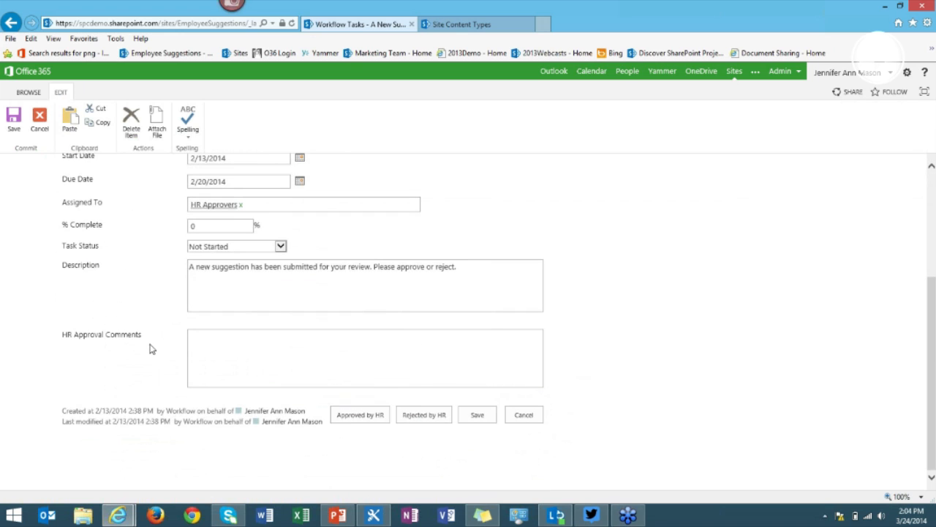
pyautogui.click(259, 346)
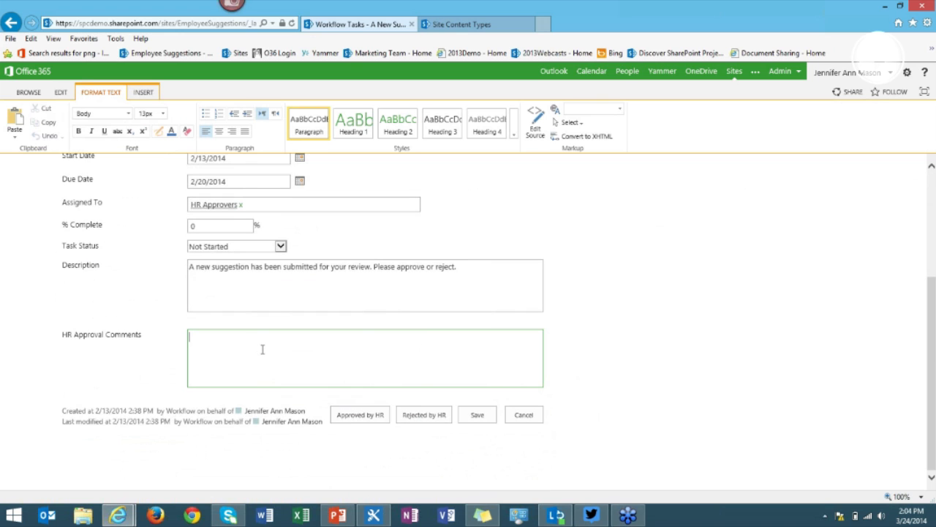
pyautogui.click(11, 24)
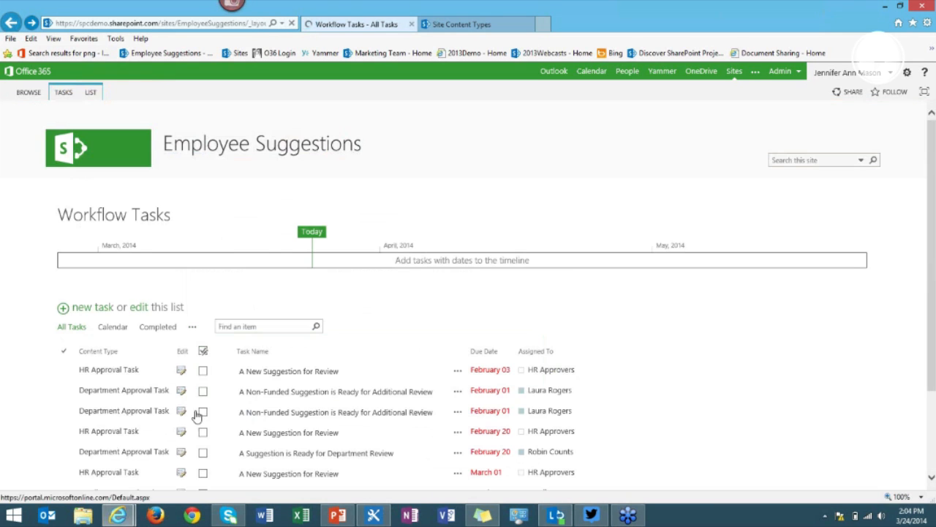
# - Open the Department Approval Task due February 20 for editing, show all its fields, and examine the department approval comments
pyautogui.scroll(-1, 185, 397)
pyautogui.click(183, 395)
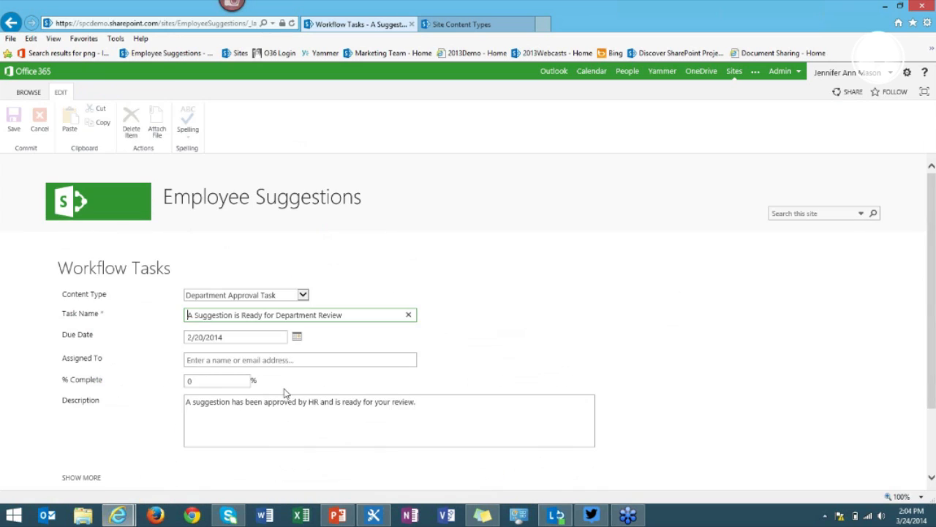
pyautogui.click(79, 390)
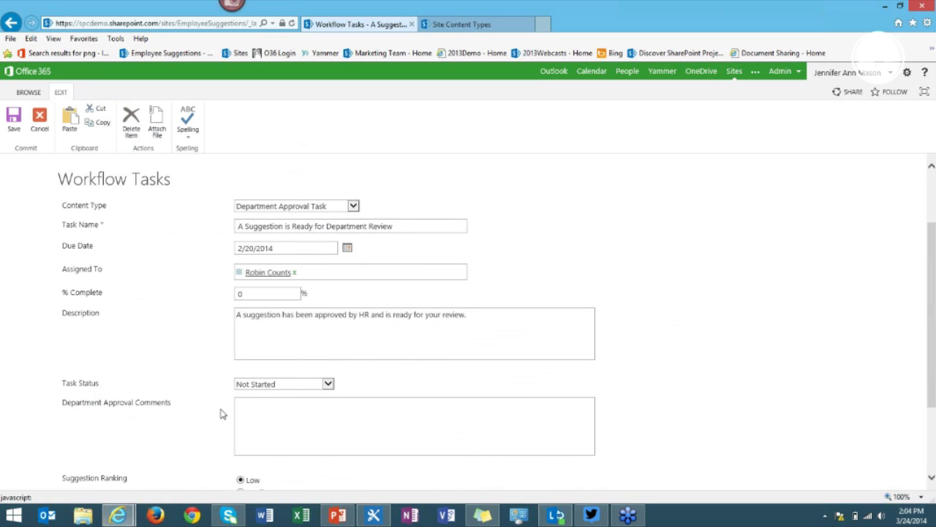
pyautogui.scroll(-2, 279, 309)
pyautogui.click(279, 309)
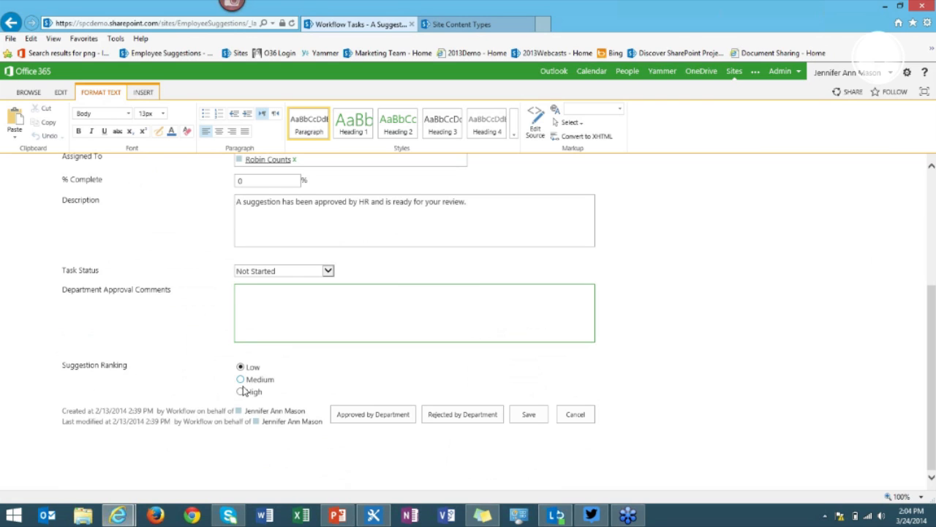
# - Set the suggestion ranking to Medium in the department approval task and look over the form's approval options
pyautogui.click(242, 379)
pyautogui.click(356, 417)
pyautogui.scroll(3, 373, 318)
pyautogui.scroll(-3, 372, 327)
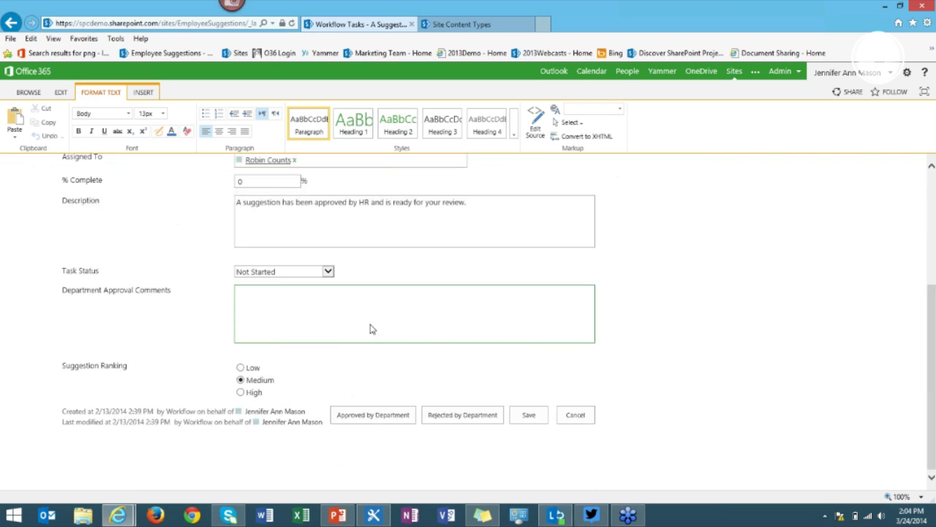
pyautogui.scroll(1, 370, 329)
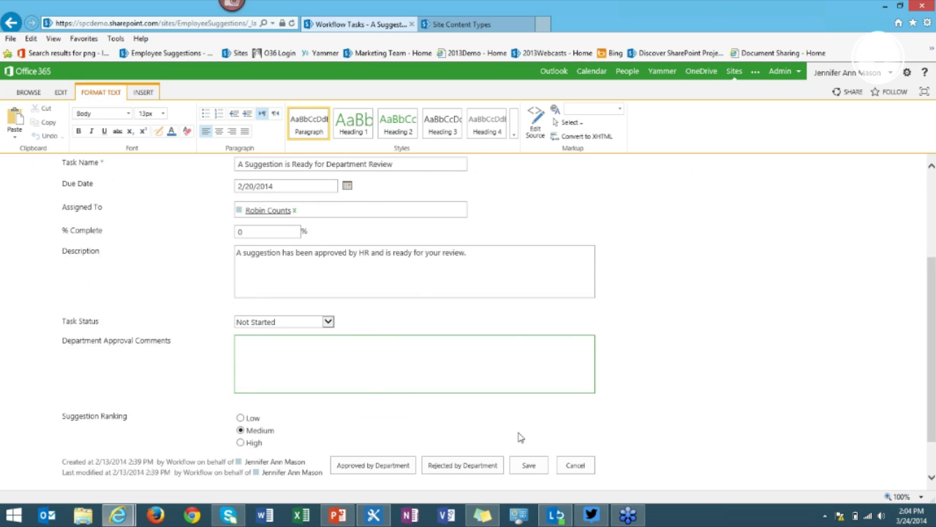
# - Switch to the Site Content Types page and examine the Custom- Employee Suggestions content types and their Workflow Task (SharePoint 2013) parent
pyautogui.click(459, 26)
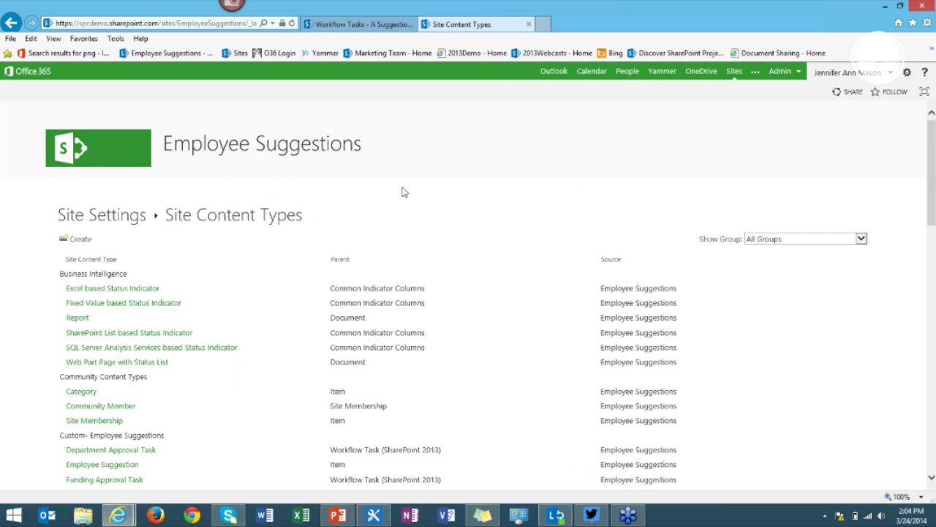
pyautogui.scroll(-1, 385, 190)
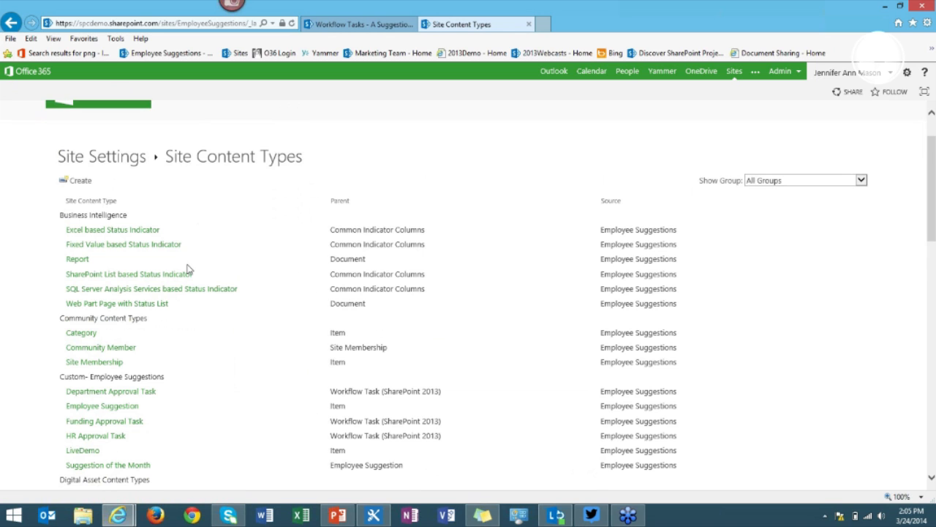
pyautogui.scroll(-1, 183, 292)
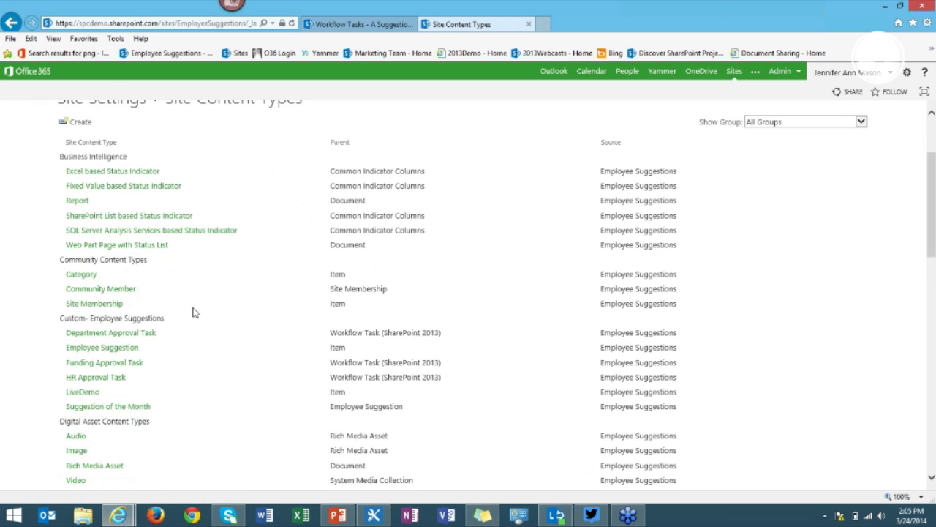
pyautogui.scroll(-1, 117, 285)
pyautogui.moveTo(60, 260); pyautogui.dragTo(231, 292)
pyautogui.click(246, 291)
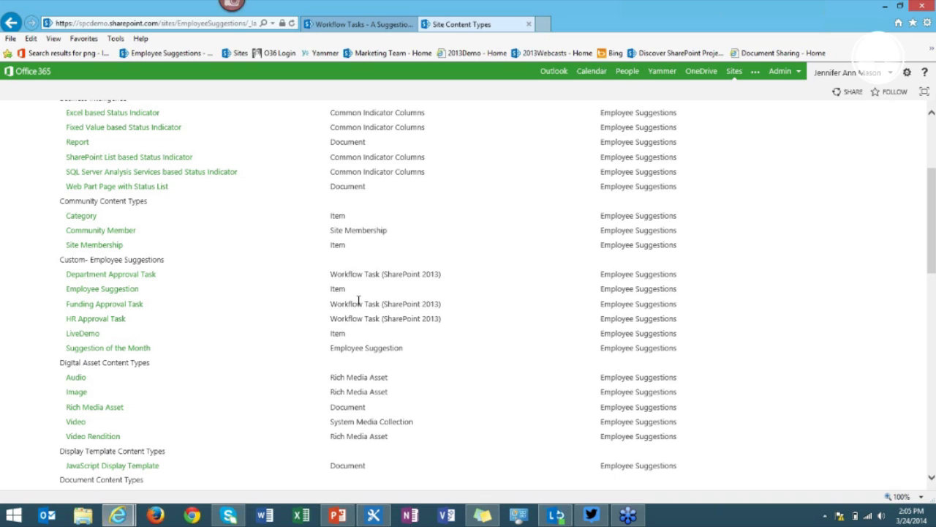
pyautogui.moveTo(453, 311); pyautogui.dragTo(351, 308)
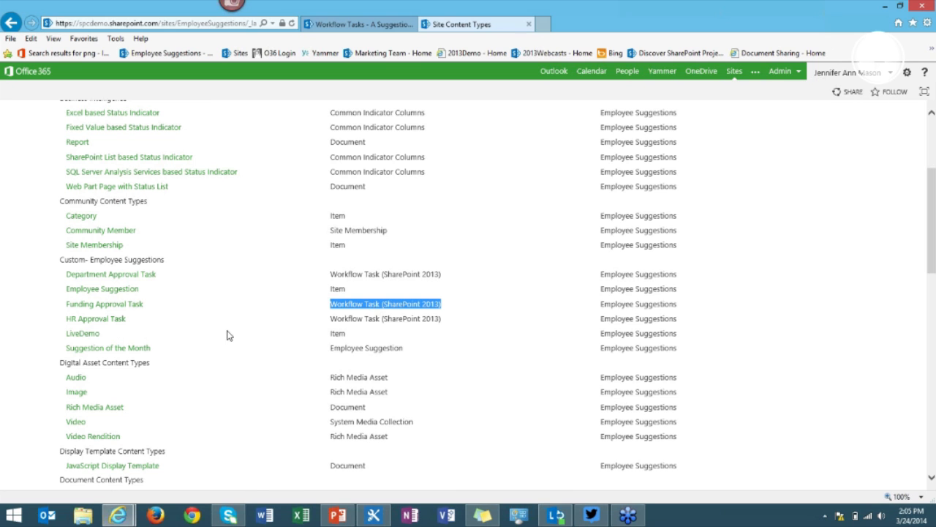
pyautogui.scroll(1, 234, 353)
pyautogui.scroll(3, 234, 353)
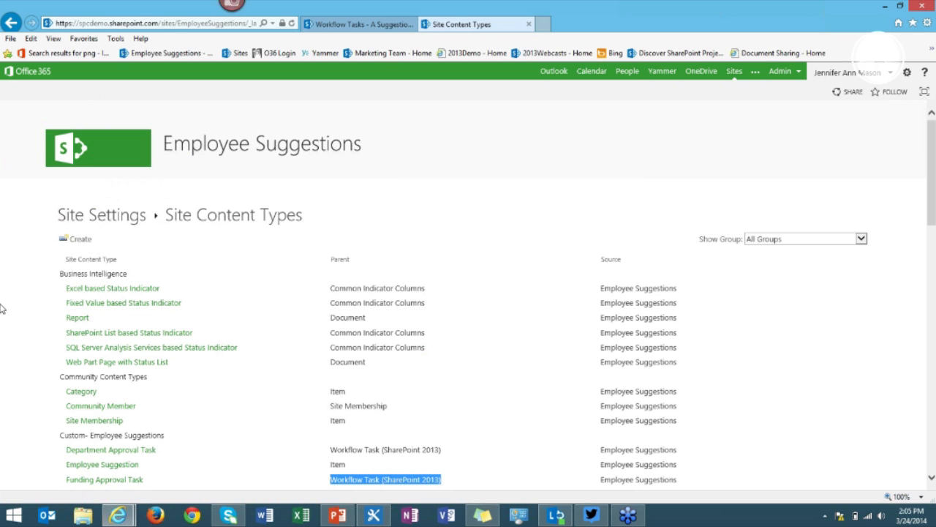
# - Start a new site content type based on the Workflow Task (SharePoint 2013) parent from the List Content Types group
pyautogui.click(80, 240)
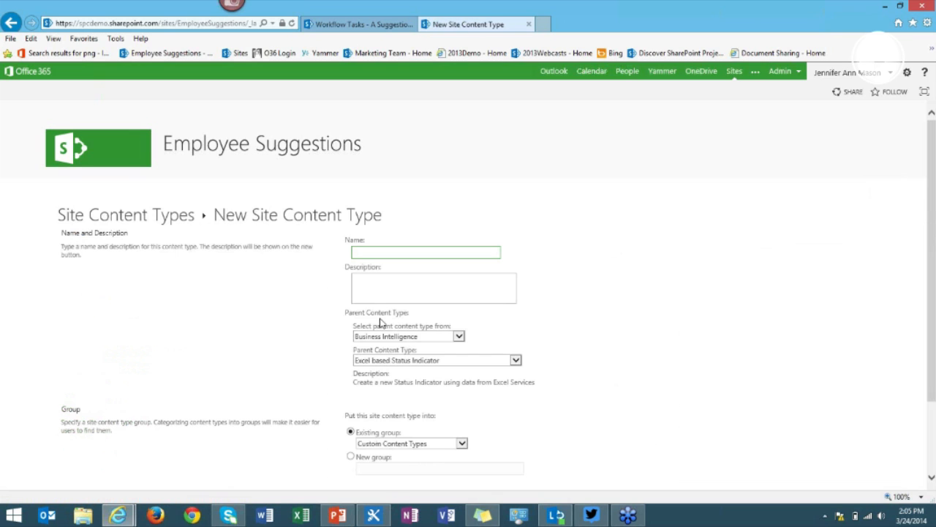
pyautogui.click(394, 338)
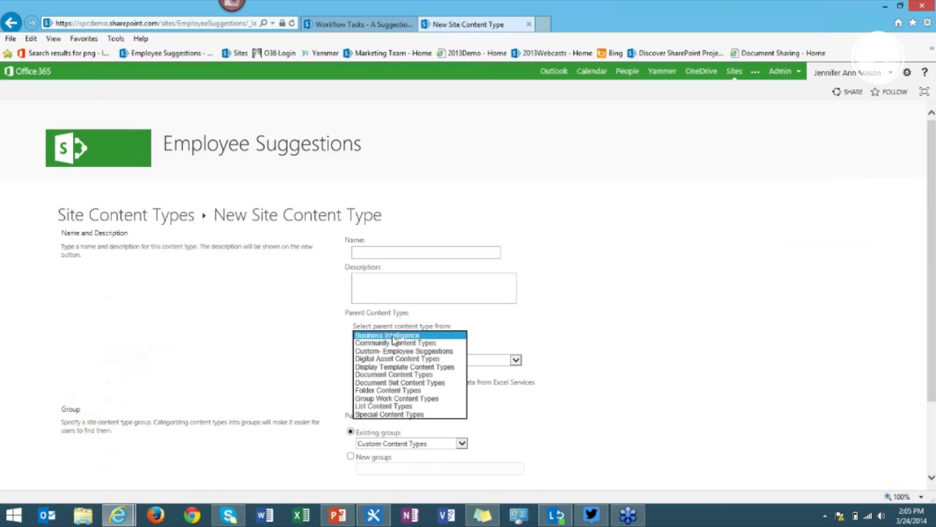
pyautogui.click(393, 338)
pyautogui.click(395, 366)
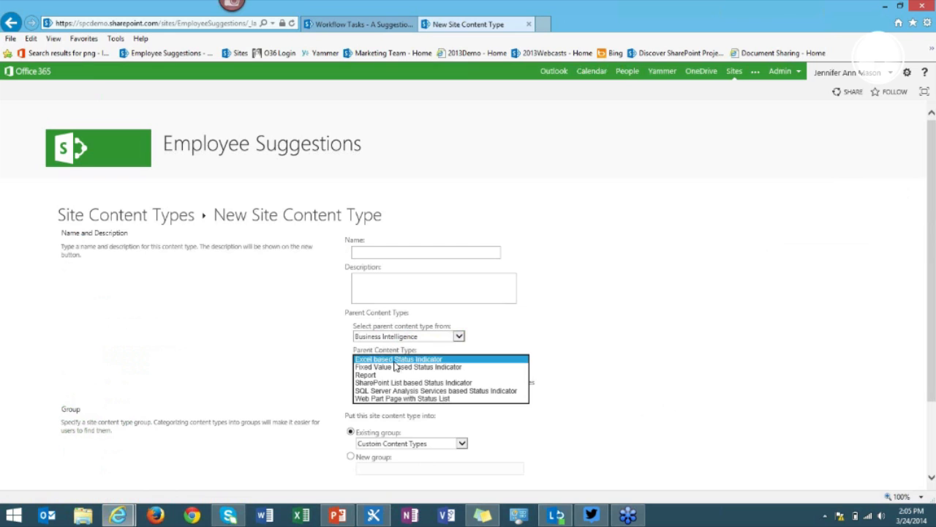
pyautogui.click(458, 337)
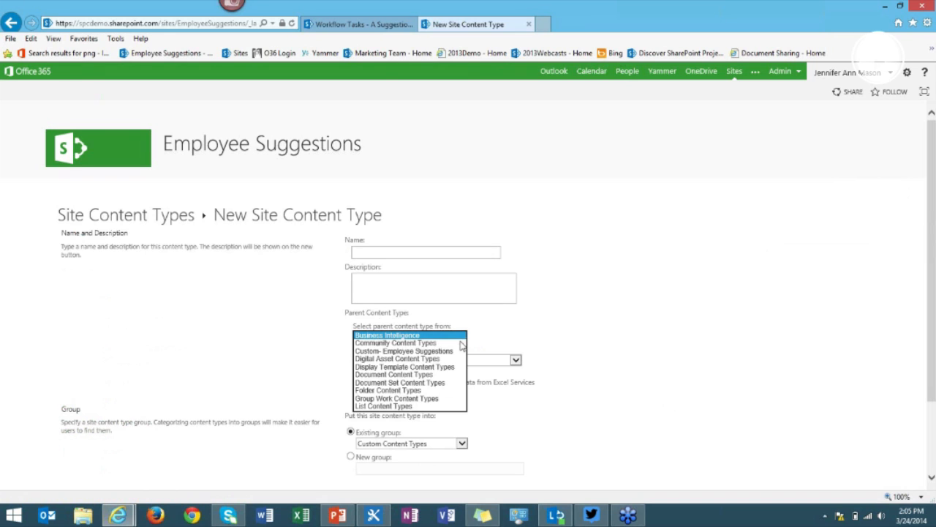
pyautogui.click(455, 343)
pyautogui.click(459, 334)
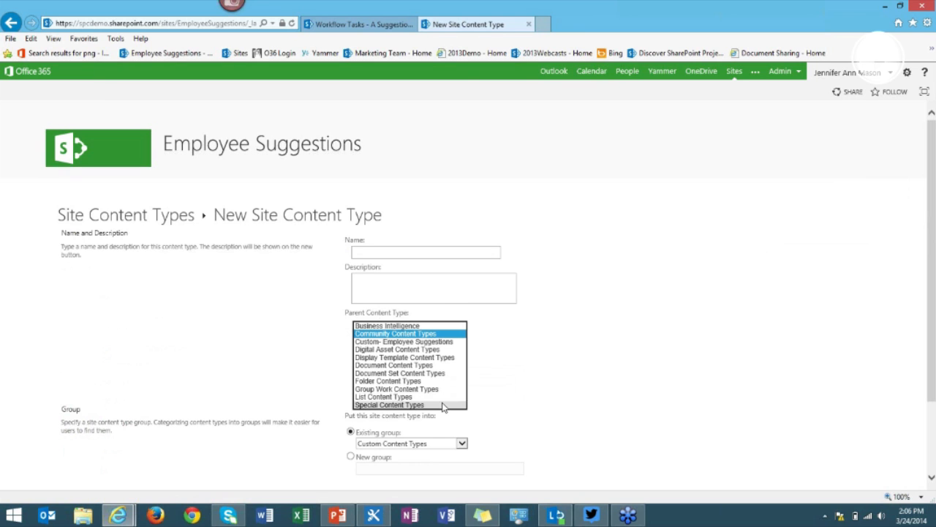
pyautogui.click(409, 405)
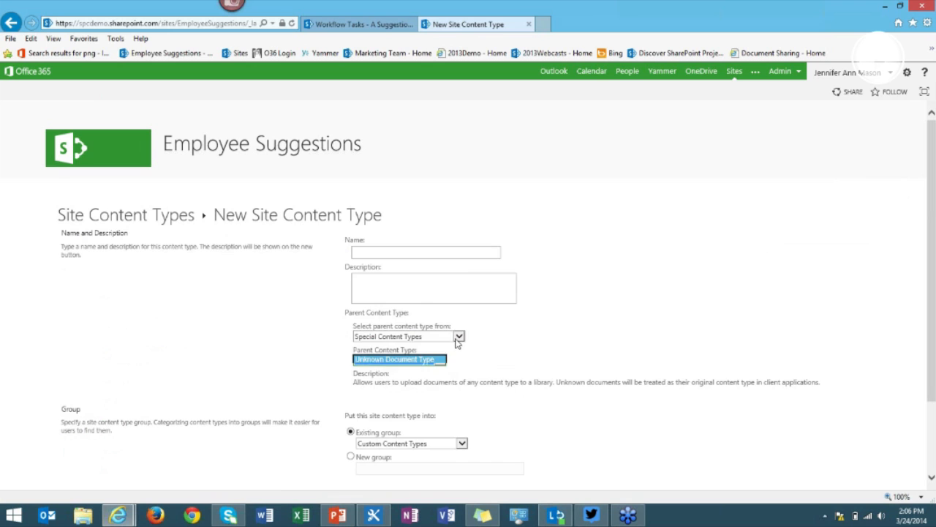
pyautogui.click(458, 338)
pyautogui.click(451, 328)
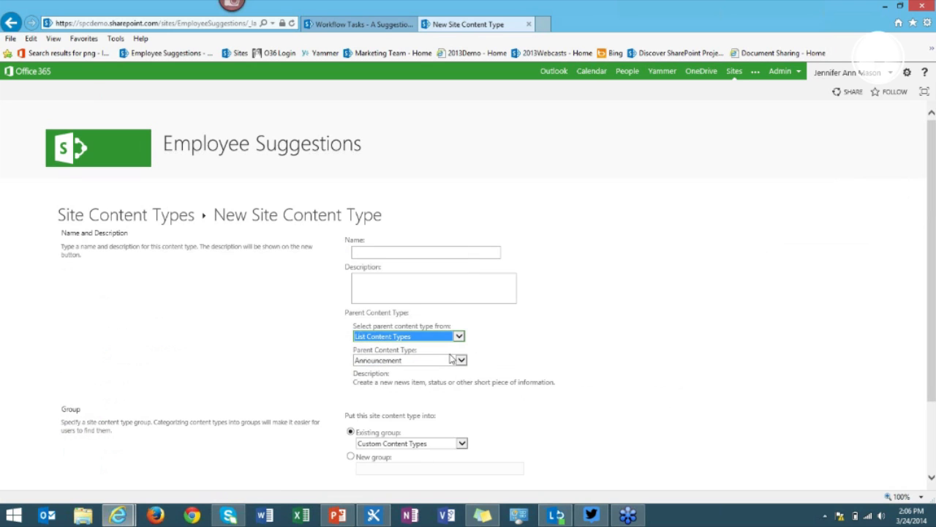
pyautogui.click(461, 361)
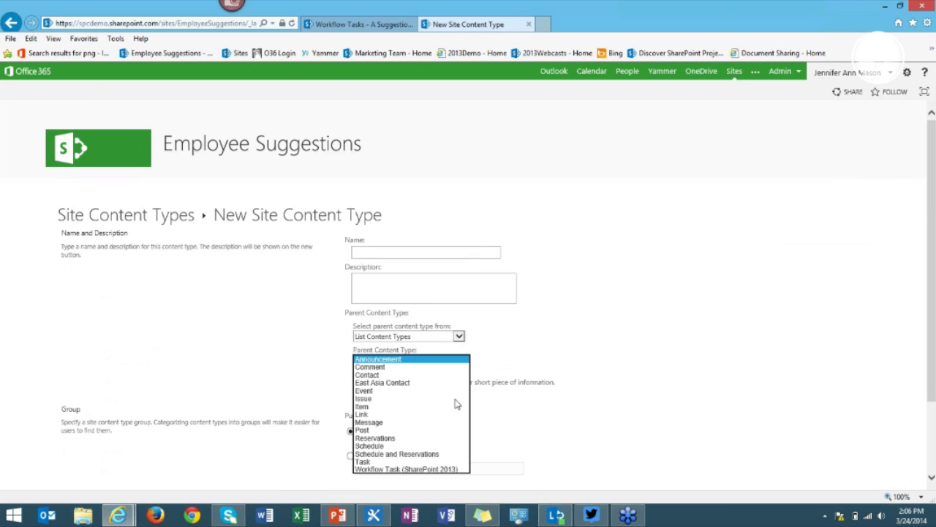
pyautogui.click(435, 469)
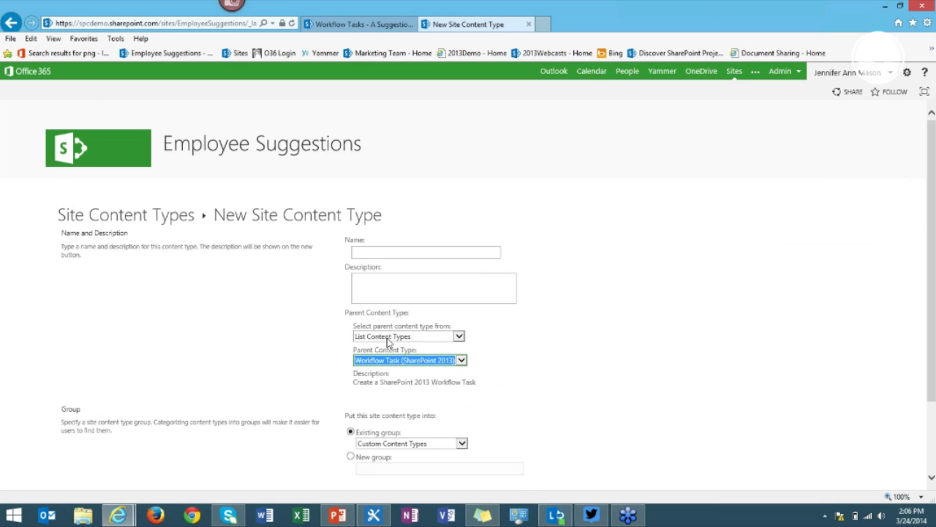
# - Name the new content type Live Demo Task and leave its description empty
pyautogui.click(372, 252)
pyautogui.write('Live')
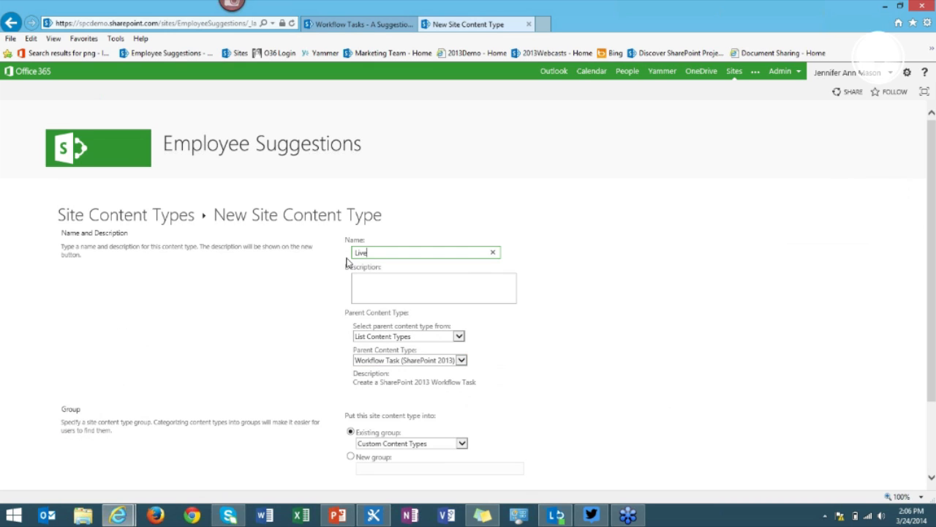
pyautogui.write(' Demo')
pyautogui.click(392, 290)
pyautogui.click(431, 250)
pyautogui.write('Task')
pyautogui.click(381, 293)
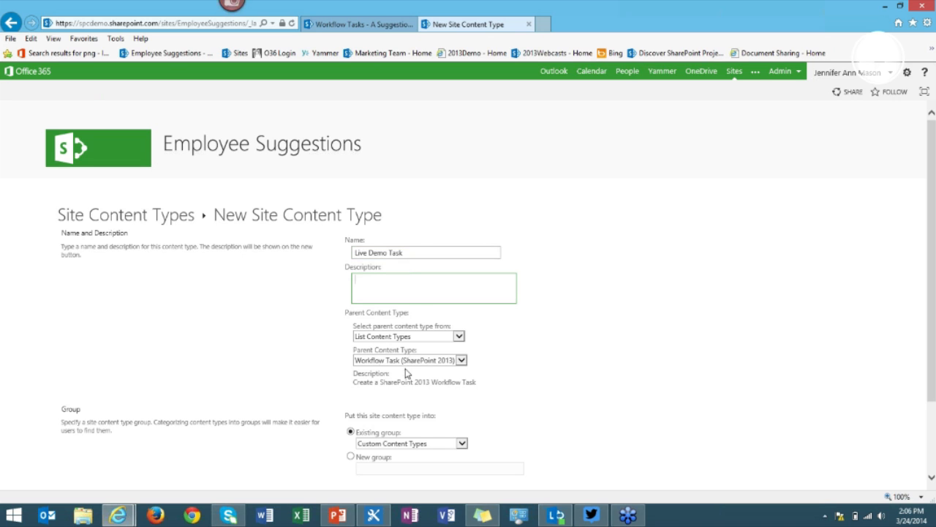
# - Put the content type into the existing Custom- Employee Suggestions group and create it
pyautogui.scroll(-3, 424, 373)
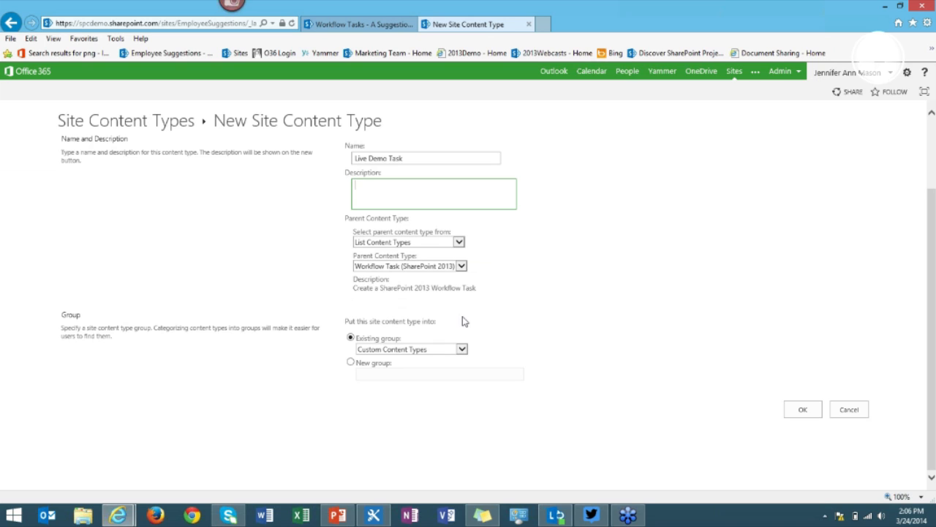
pyautogui.click(419, 350)
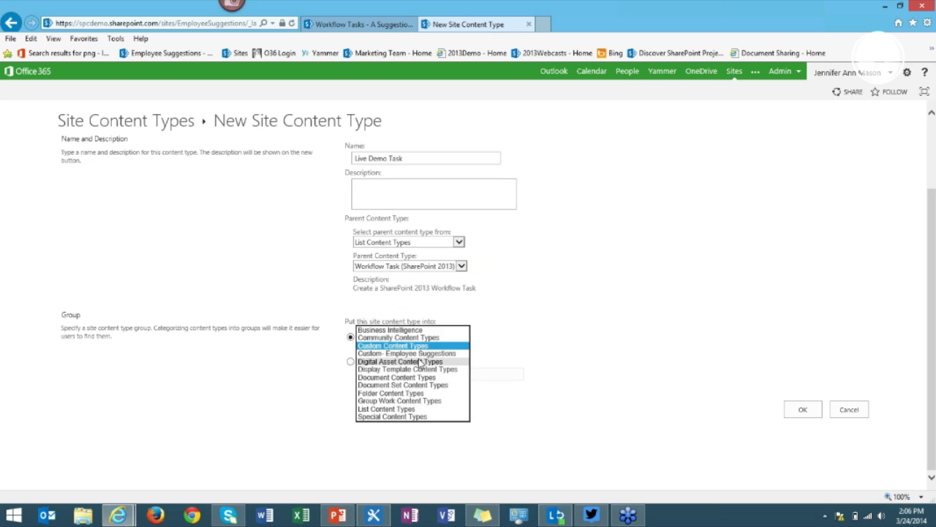
pyautogui.click(422, 354)
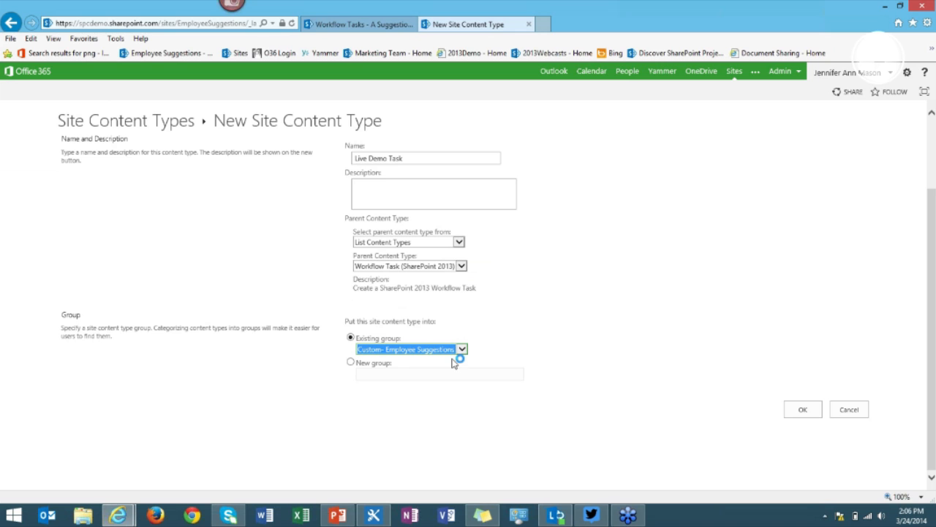
pyautogui.click(809, 409)
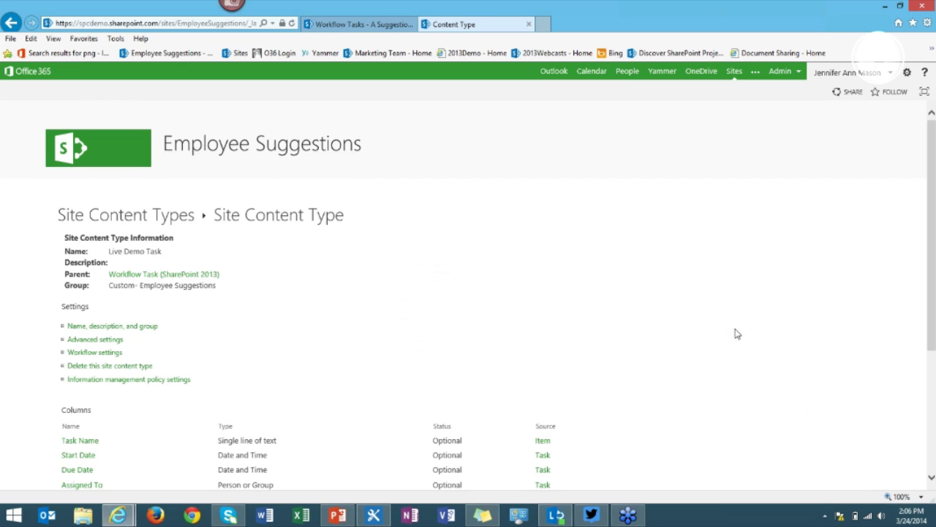
# - Open the site column settings of Task Outcome, examine its list of choices, and return to the content type without changes
pyautogui.scroll(-5, 412, 328)
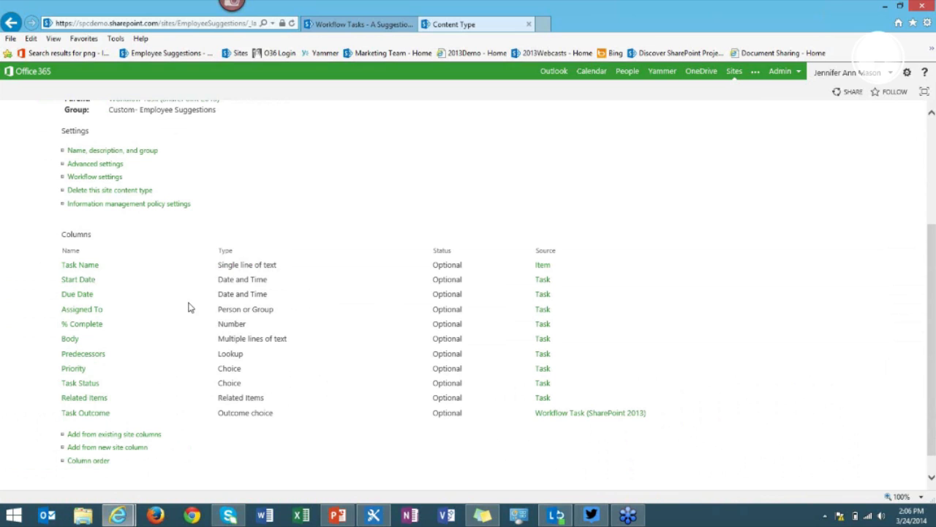
pyautogui.click(94, 417)
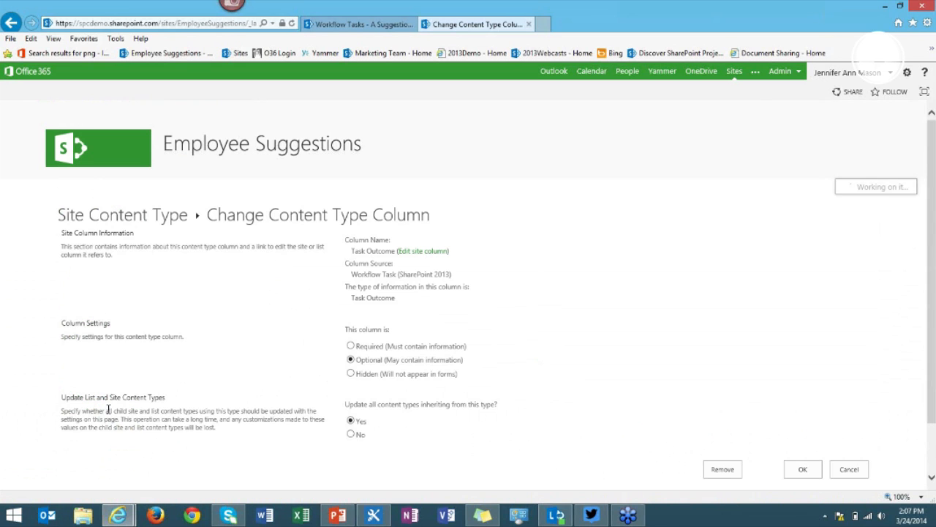
pyautogui.scroll(-1, 370, 294)
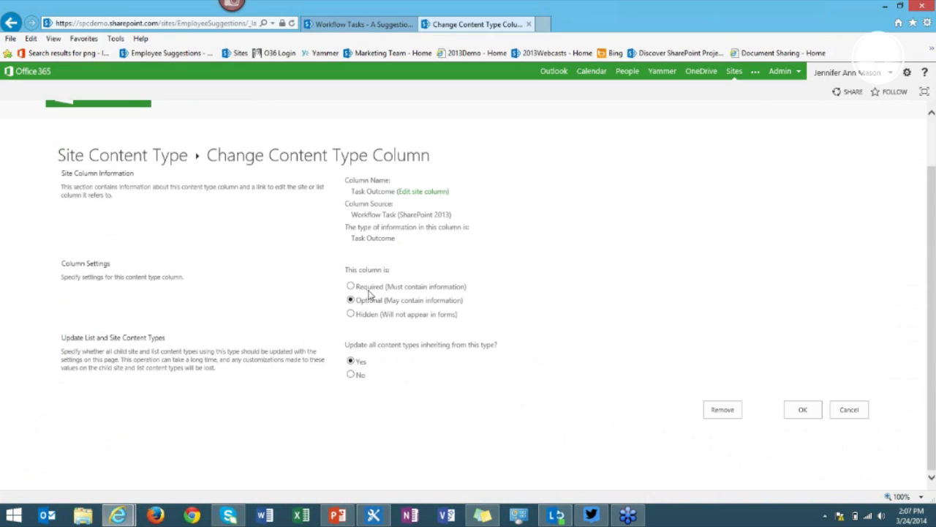
pyautogui.click(427, 193)
pyautogui.scroll(-3, 366, 285)
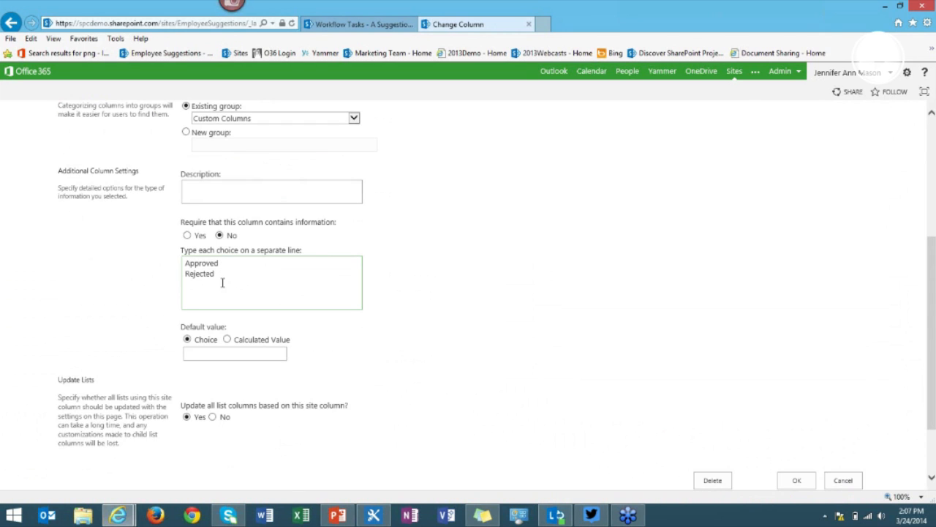
pyautogui.click(857, 480)
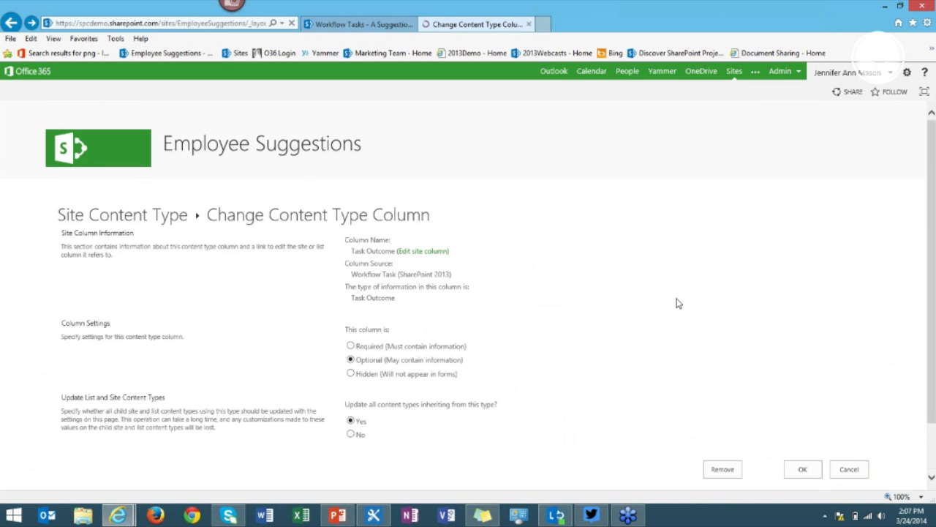
pyautogui.click(851, 410)
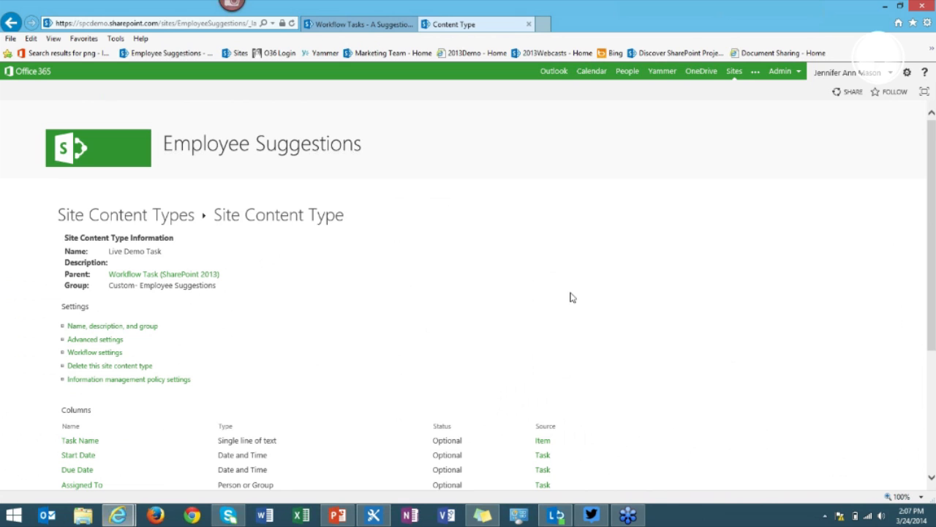
# - Set the Predecessors column of the content type to Hidden and save the change
pyautogui.scroll(-3, 572, 297)
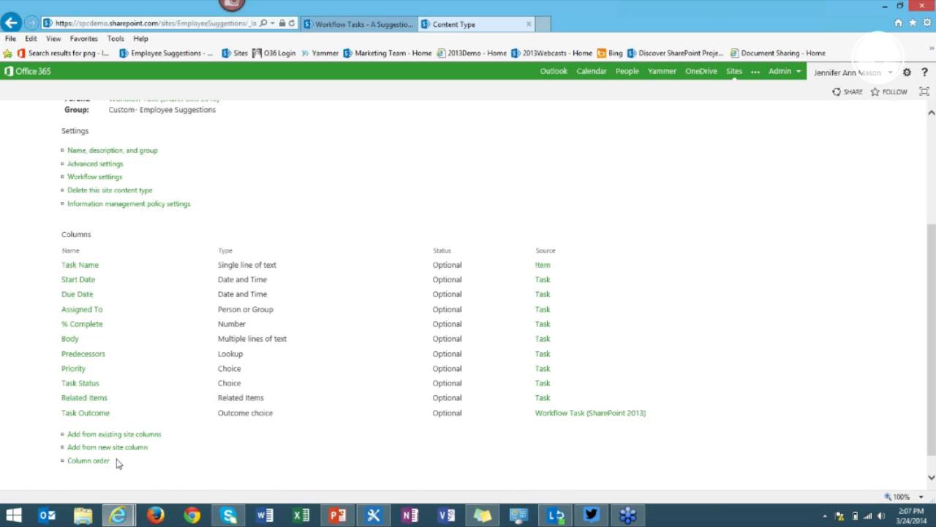
pyautogui.click(91, 355)
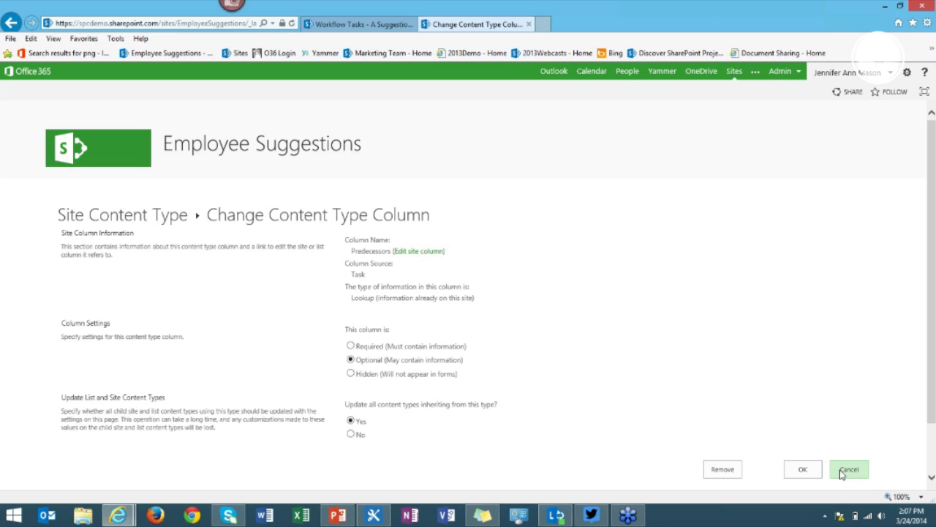
pyautogui.click(351, 373)
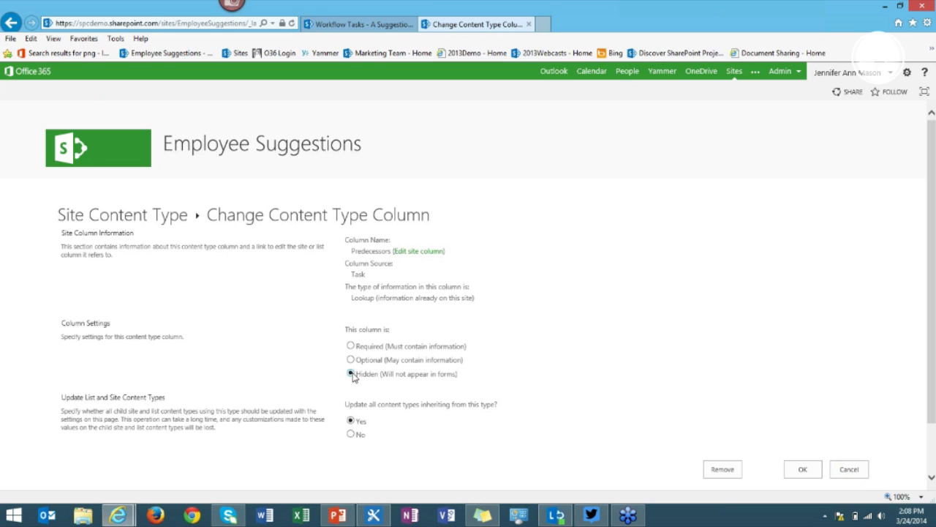
pyautogui.click(796, 477)
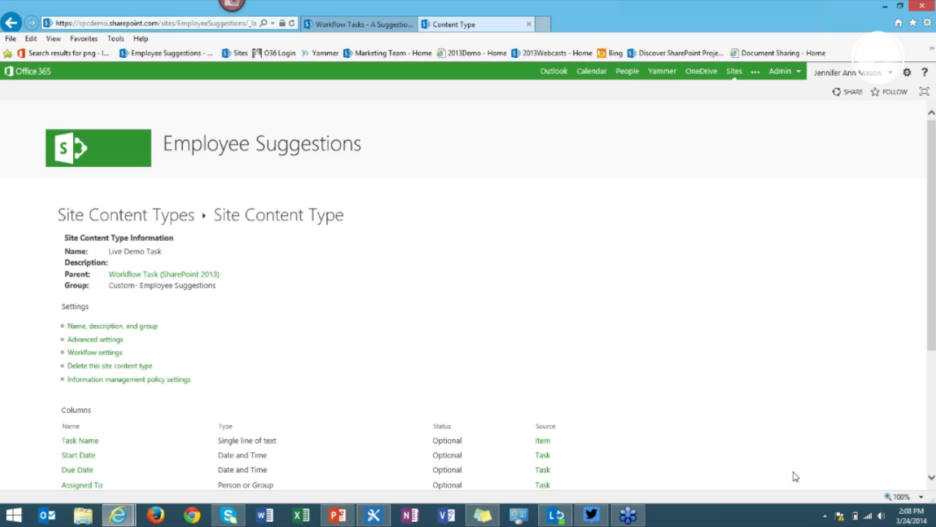
# - Set the Body column of the content type to Hidden and save the change
pyautogui.scroll(-3, 284, 373)
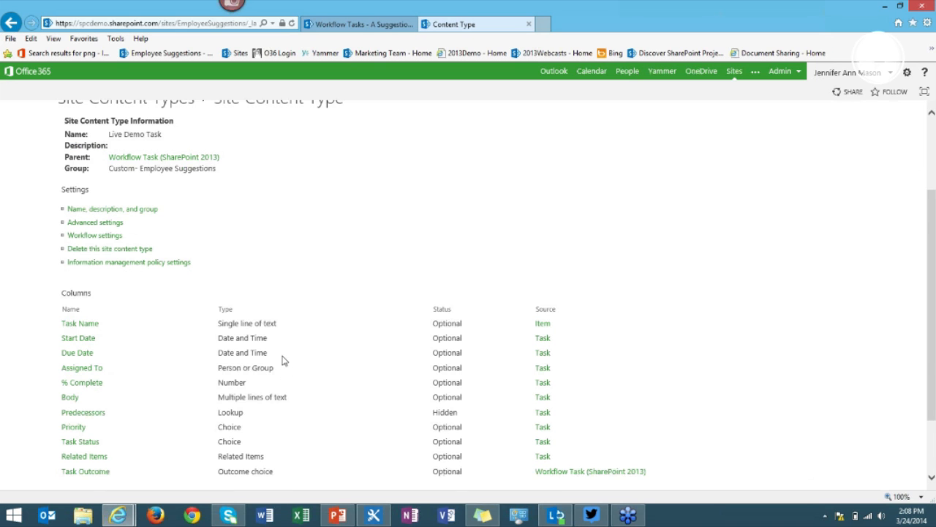
pyautogui.scroll(-1, 285, 360)
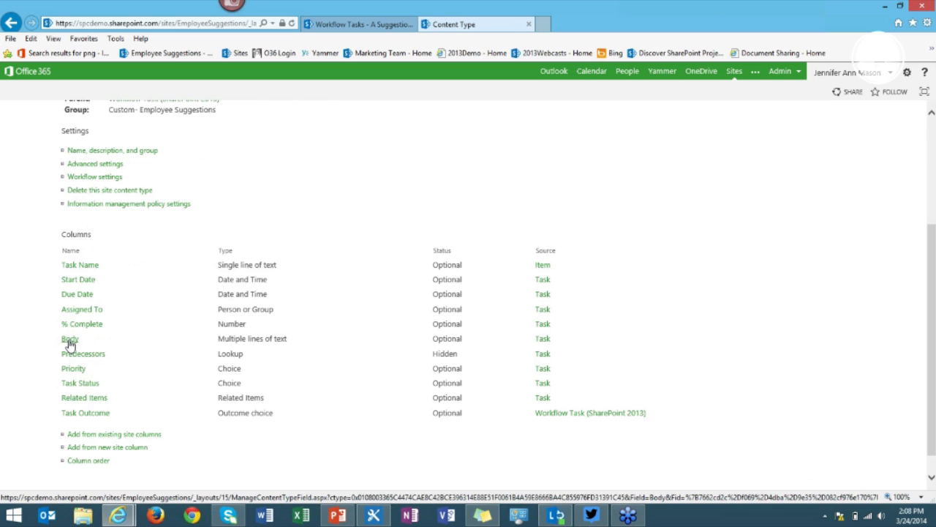
pyautogui.click(70, 341)
pyautogui.click(351, 373)
pyautogui.click(791, 469)
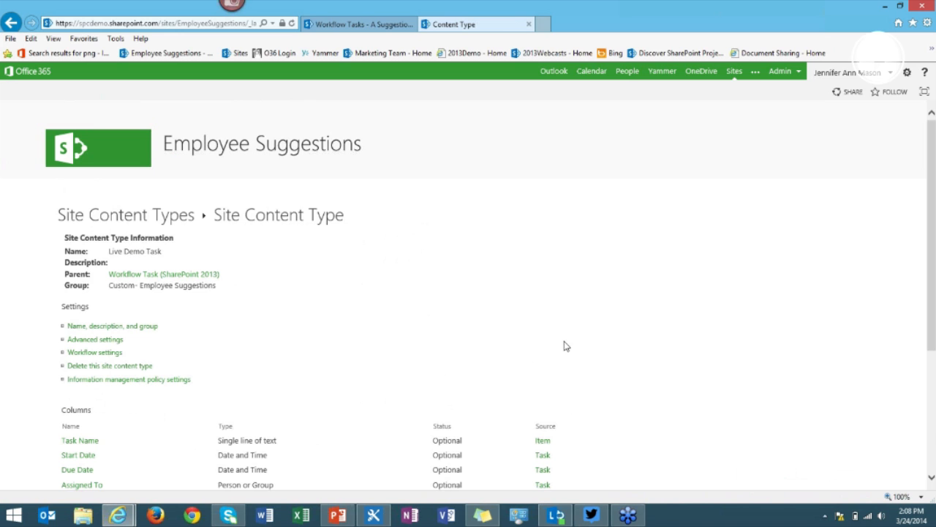
# - Set the Related Items column of the content type to Hidden and save the change
pyautogui.scroll(-1, 193, 384)
pyautogui.scroll(-1, 194, 387)
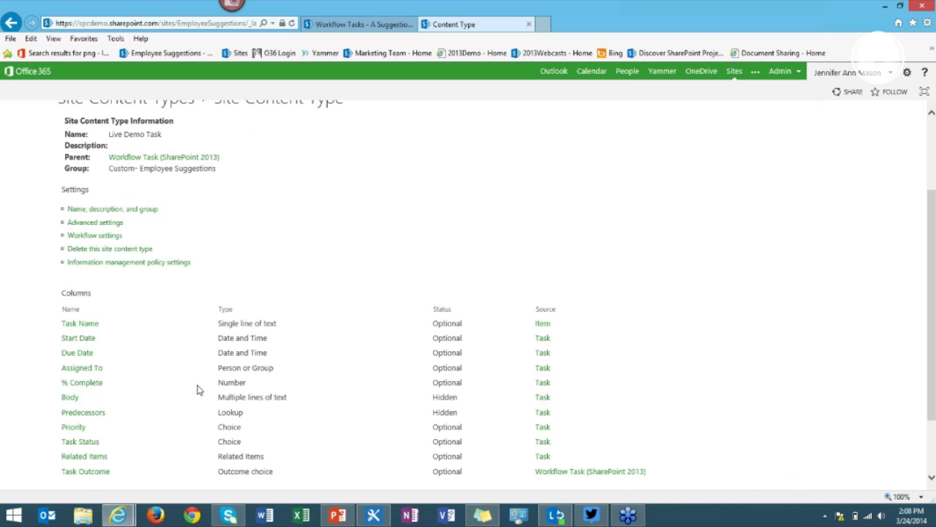
pyautogui.click(84, 458)
pyautogui.click(352, 373)
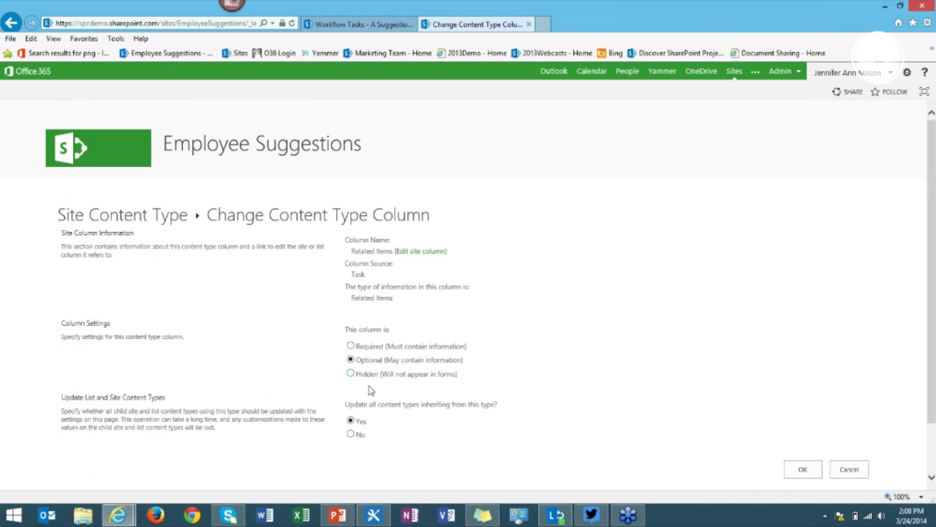
pyautogui.click(800, 469)
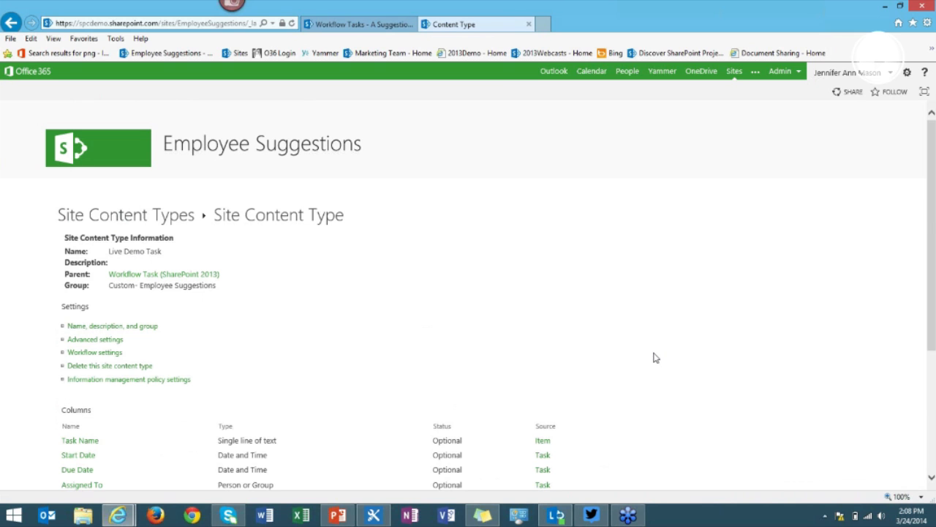
# - Look through the existing site columns beginning with T for a task column, and leave without adding any to the content type
pyautogui.scroll(-2, 656, 351)
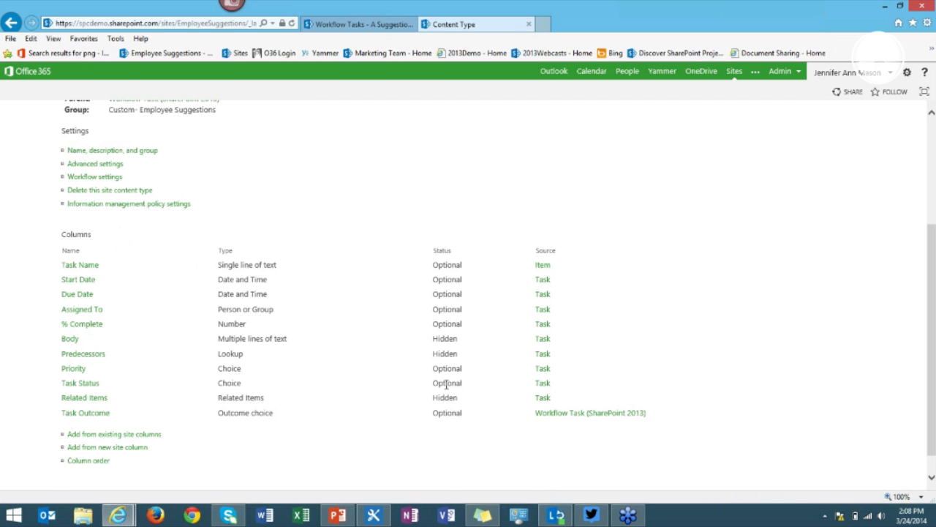
pyautogui.click(115, 435)
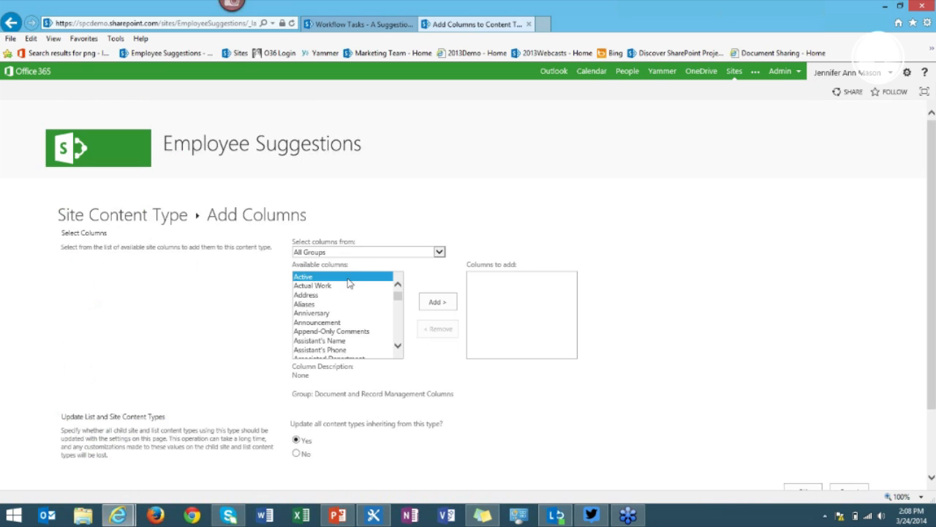
pyautogui.click(368, 256)
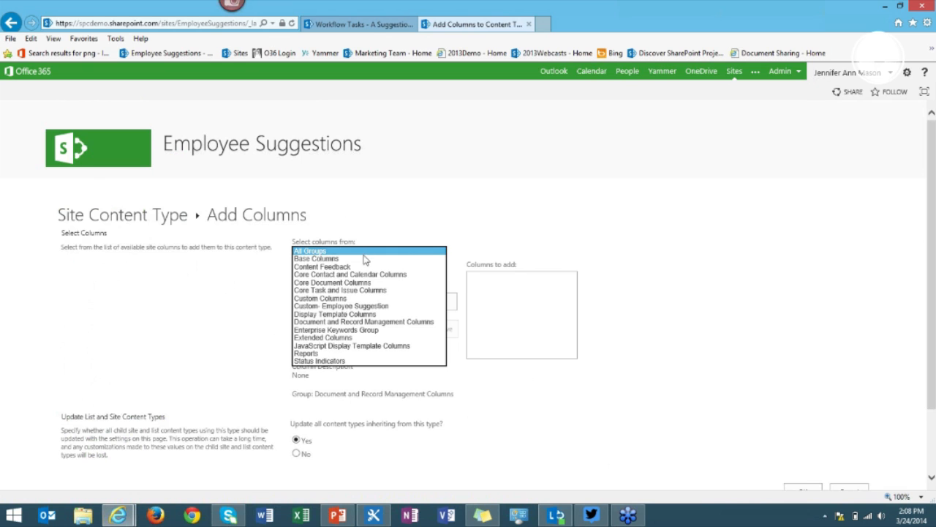
pyautogui.click(370, 253)
pyautogui.click(308, 334)
pyautogui.press('t')
pyautogui.scroll(-2, 310, 333)
pyautogui.scroll(-2, 352, 327)
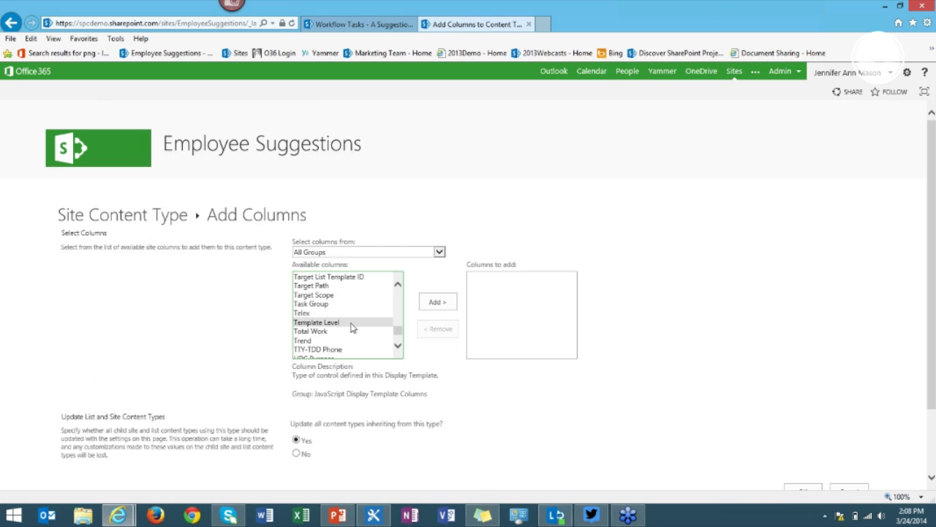
pyautogui.scroll(1, 351, 328)
pyautogui.scroll(1, 352, 328)
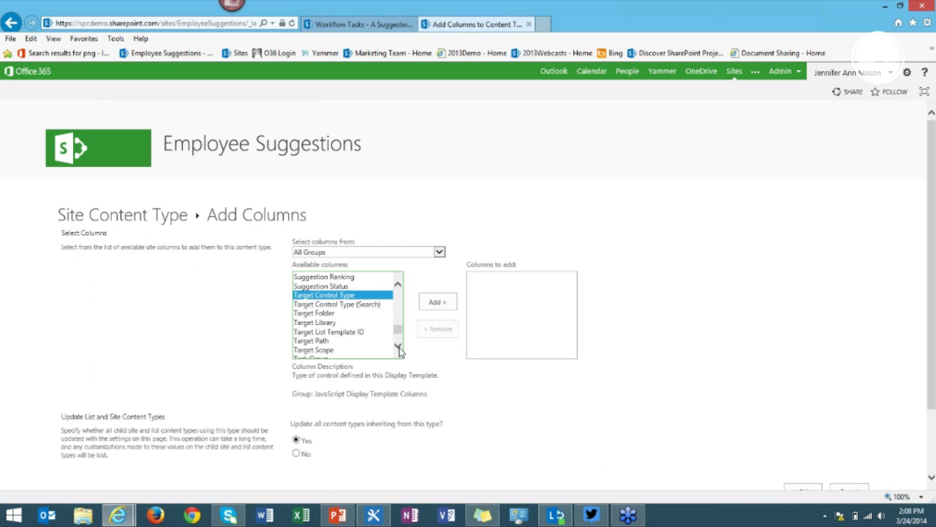
pyautogui.scroll(-6, 350, 334)
pyautogui.scroll(4, 359, 335)
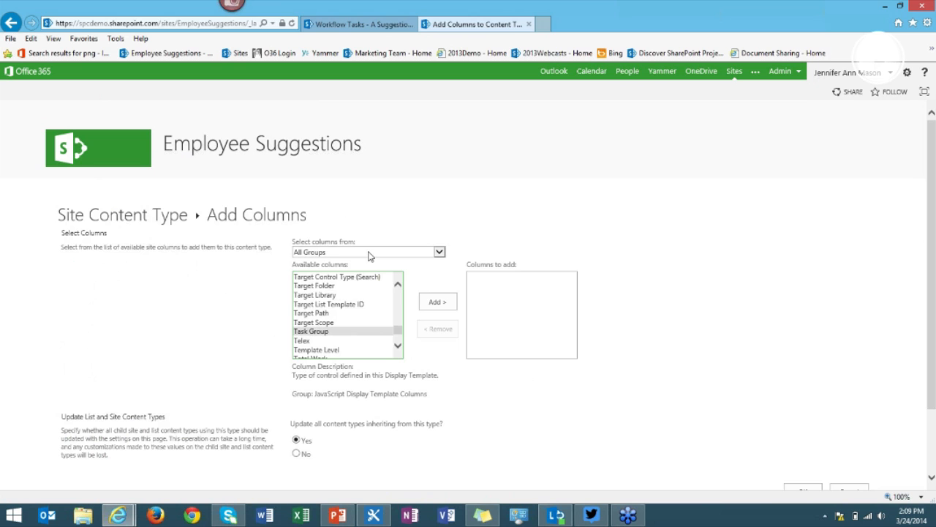
pyautogui.click(371, 255)
pyautogui.scroll(-3, 278, 376)
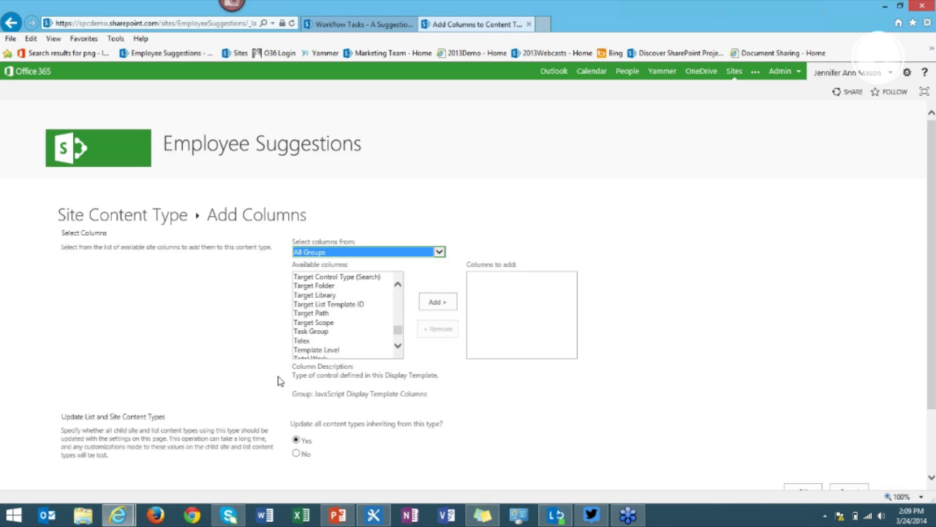
pyautogui.click(863, 414)
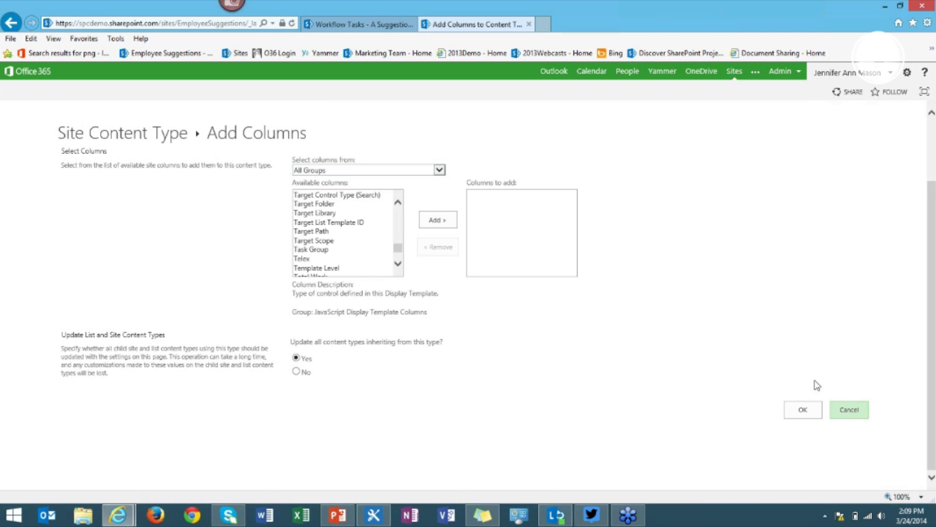
# - Start a new site column for the content type with the type Task Outcome and the name Custom Task Outcome
pyautogui.scroll(-3, 123, 414)
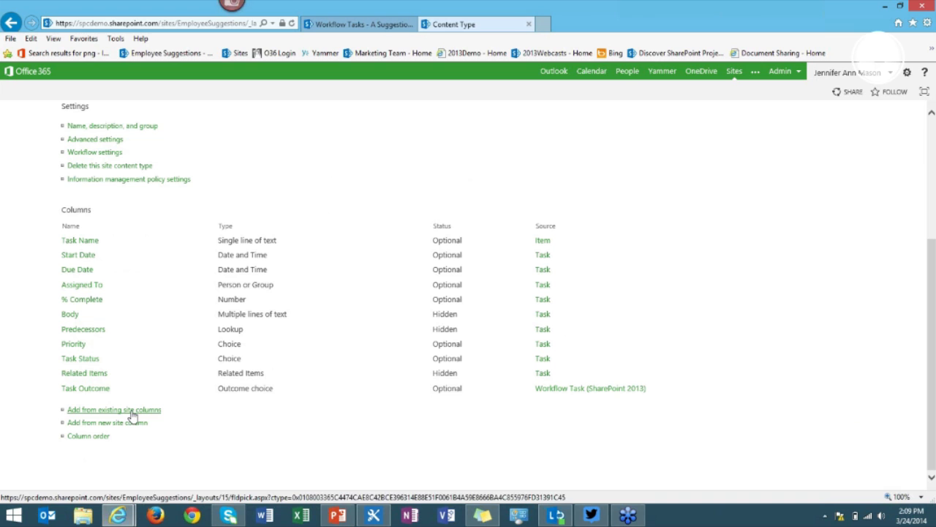
pyautogui.click(129, 428)
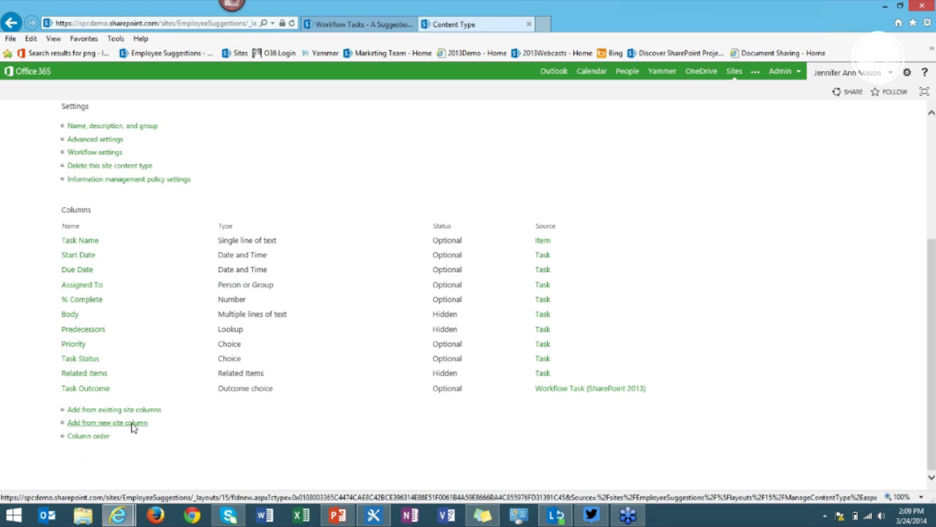
pyautogui.scroll(-3, 189, 402)
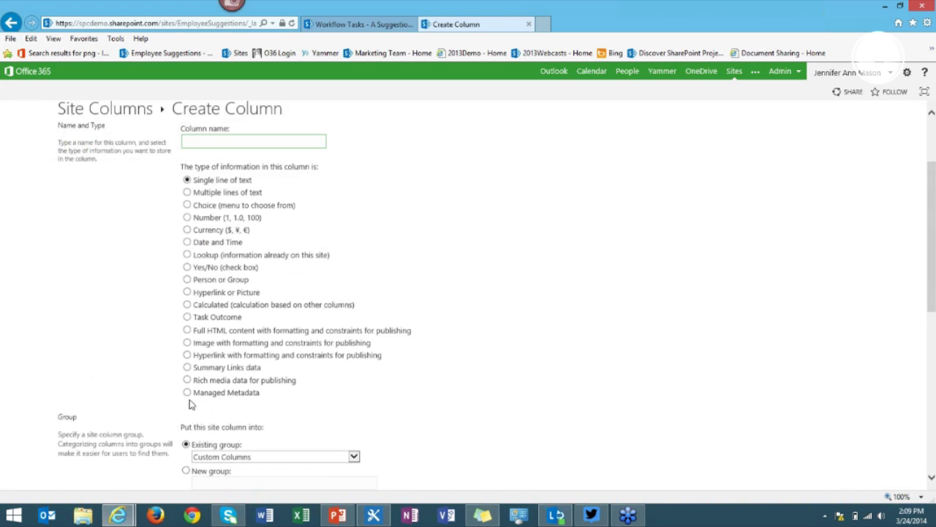
pyautogui.click(203, 308)
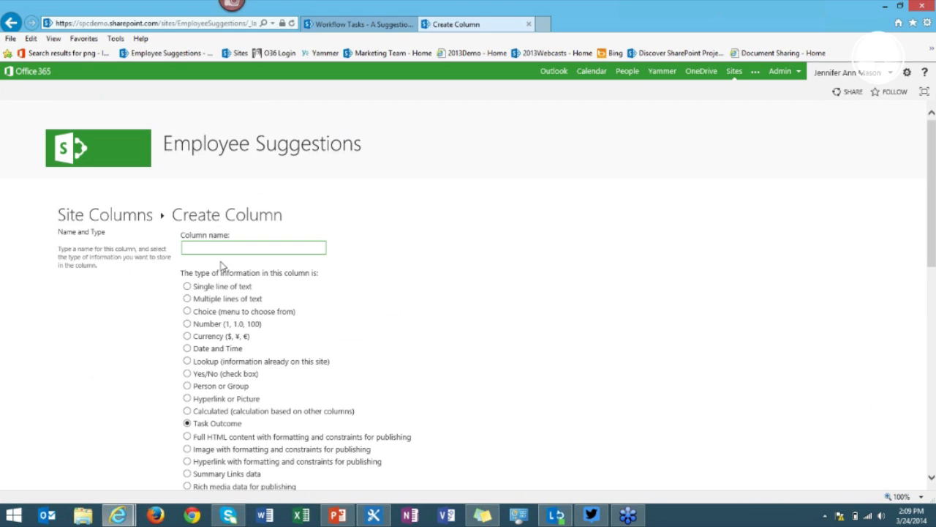
pyautogui.write('Custom Task Outcome')
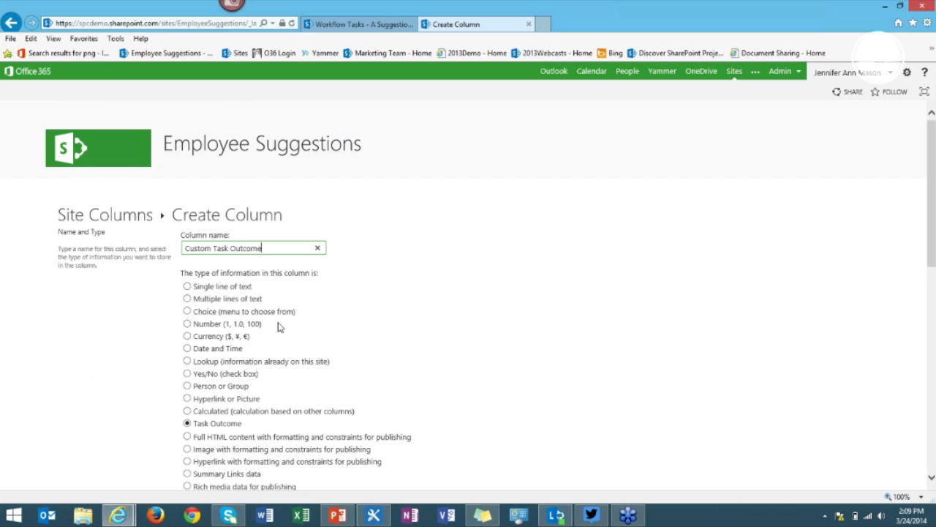
# - Replace the column's placeholder choices with "I Love It!", "Not so Much!" and "Lets think about it some more!"
pyautogui.scroll(-4, 285, 341)
pyautogui.moveTo(247, 379); pyautogui.dragTo(135, 358)
pyautogui.press('Delete')
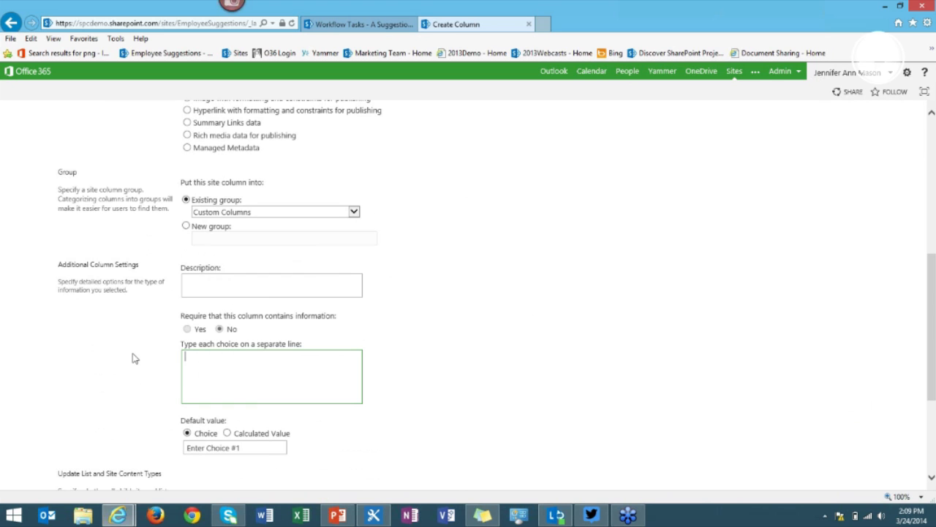
pyautogui.write('I Love ly')
pyautogui.write('!')
pyautogui.press('Return')
pyautogui.write('Not so Much!')
pyautogui.press('Return')
pyautogui.write('Lets thin')
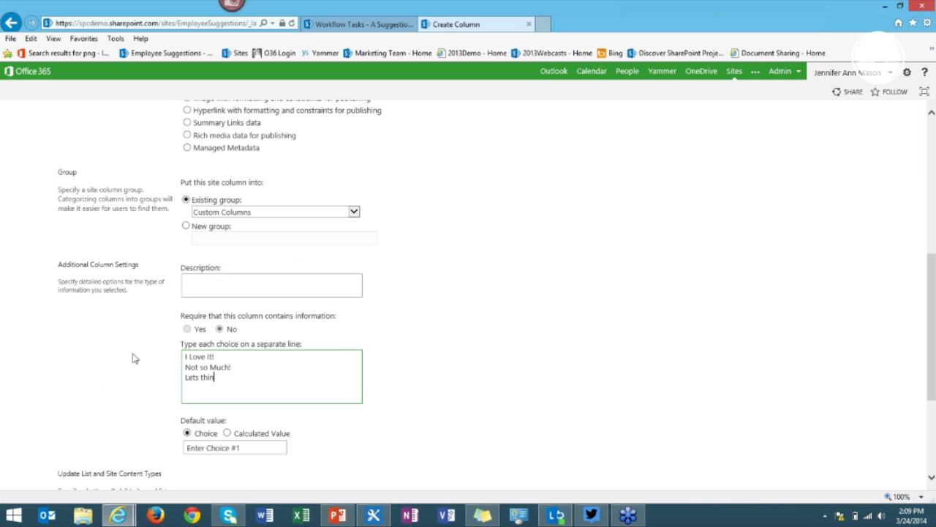
pyautogui.write('k about it some more!')
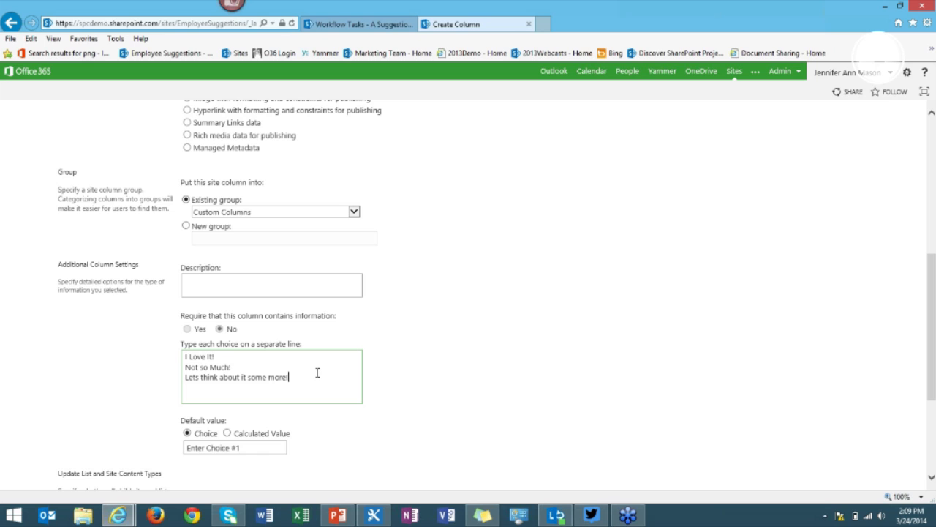
# - Reduce the choices to "I Love It" and "Not so Much" without exclamation marks, and save the new column
pyautogui.click(268, 452)
pyautogui.click(270, 452)
pyautogui.moveTo(317, 376); pyautogui.dragTo(83, 387)
pyautogui.press('BackSpace')
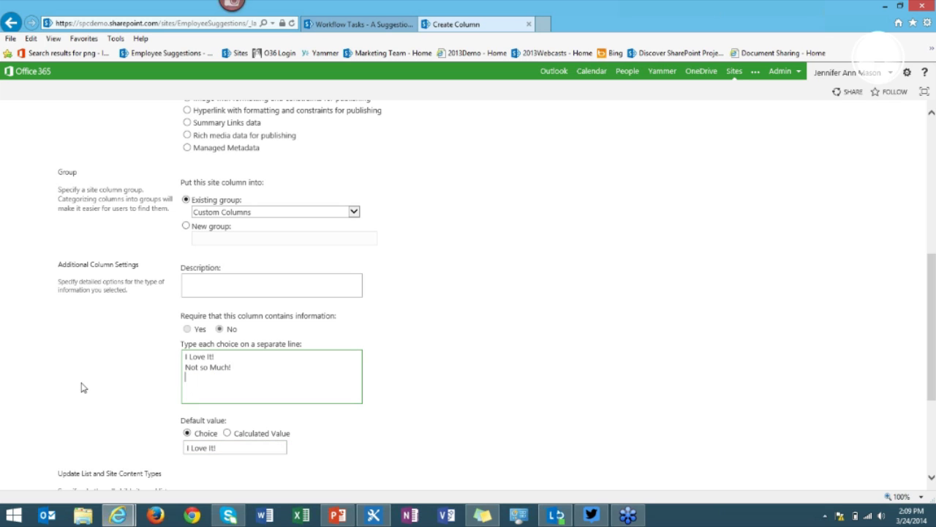
pyautogui.press('BackSpace')
pyautogui.press('BackSpace')
pyautogui.click(568, 344)
pyautogui.scroll(-1, 612, 319)
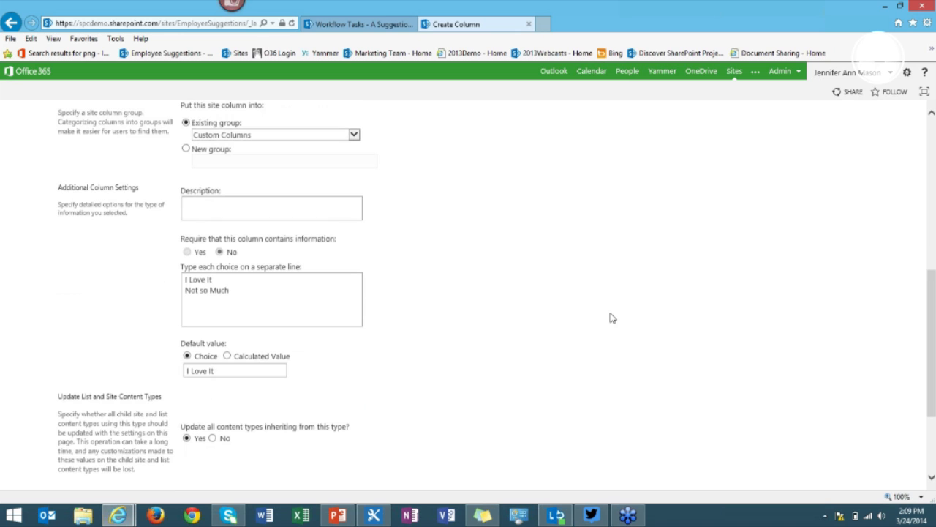
pyautogui.scroll(-2, 612, 318)
pyautogui.click(794, 405)
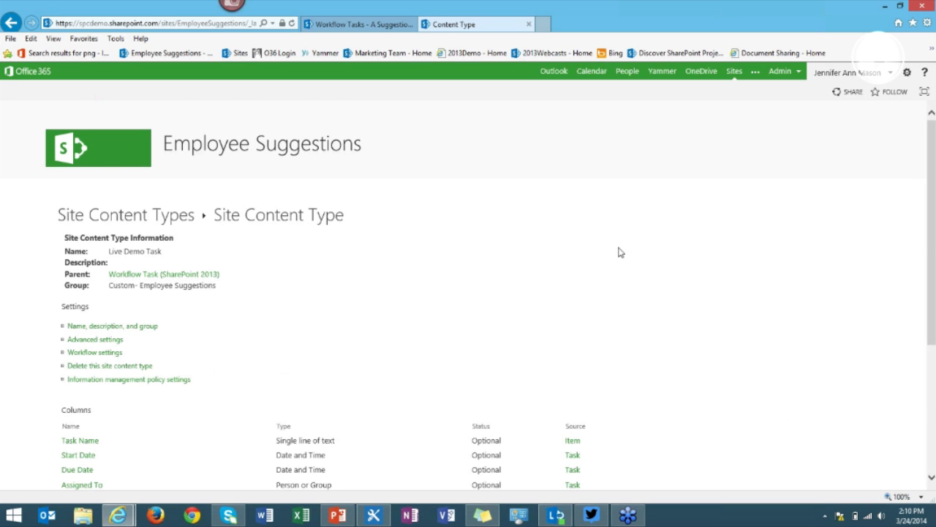
# - Review the column list and general information of the Live Demo Task content type
pyautogui.scroll(-3, 618, 252)
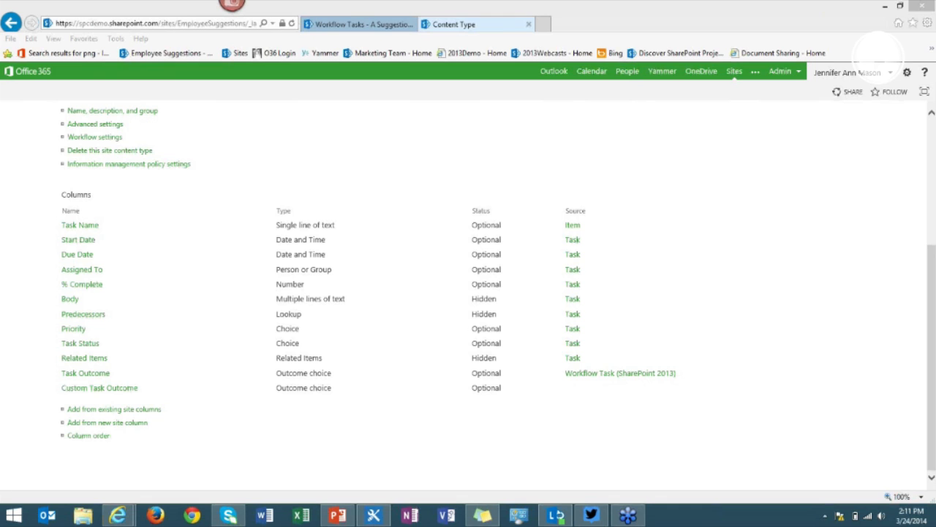
pyautogui.click(814, 327)
pyautogui.scroll(3, 814, 327)
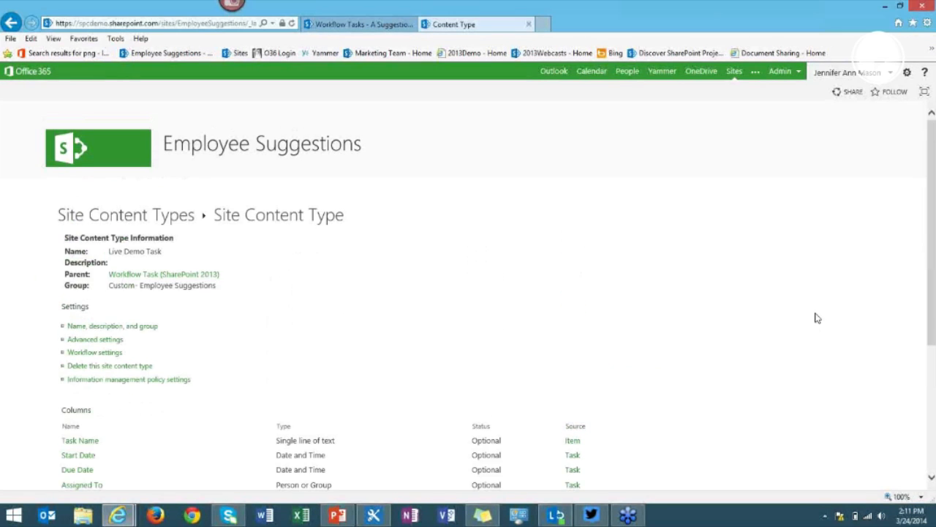
pyautogui.scroll(-3, 579, 207)
pyautogui.scroll(-1, 579, 209)
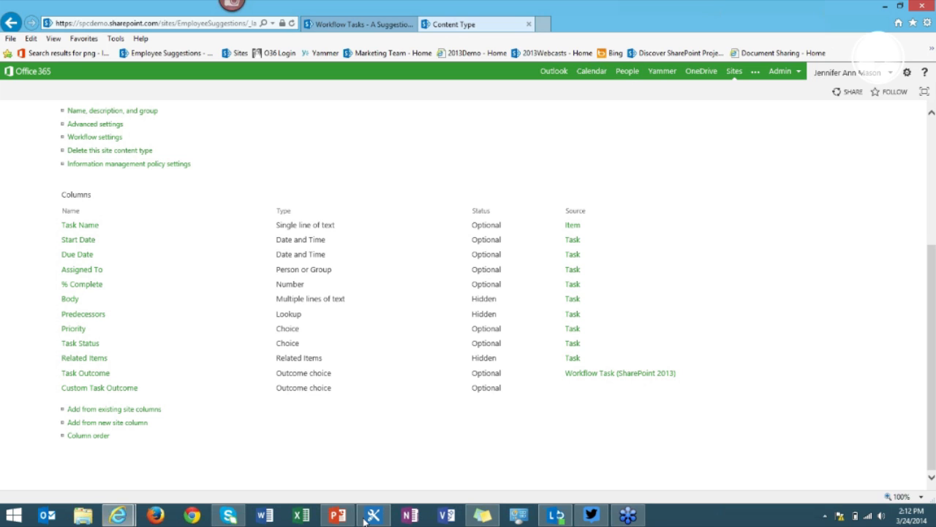
pyautogui.scroll(3, 353, 421)
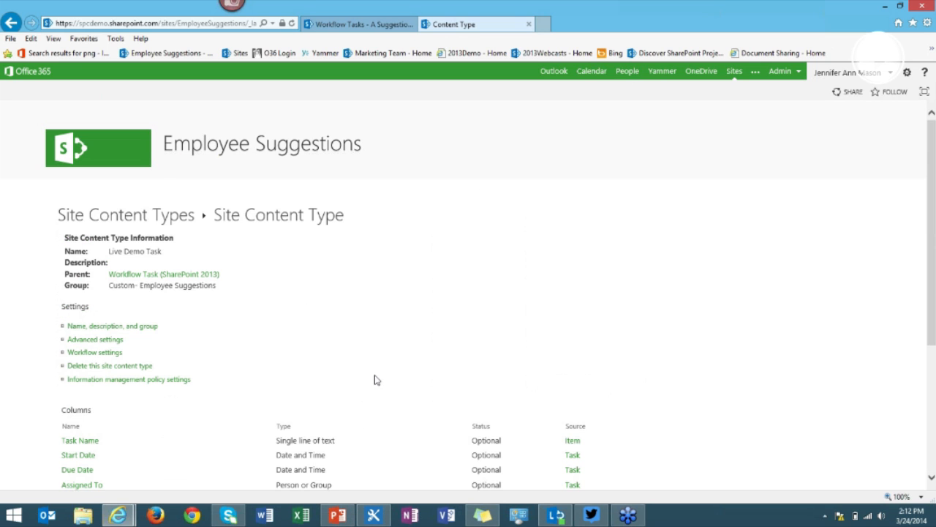
pyautogui.scroll(-1, 375, 378)
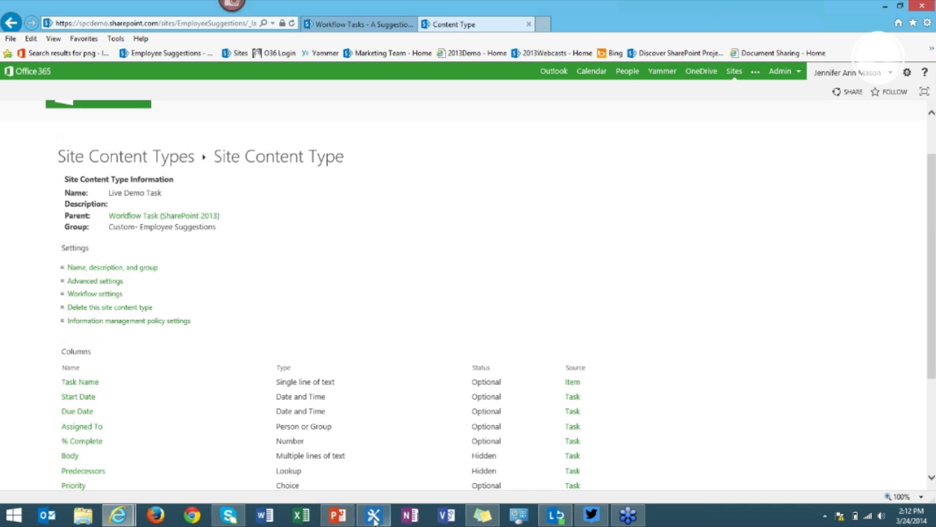
# - Switch to SharePoint Designer and open the list of workflows for the Employee Suggestions site
pyautogui.moveTo(368, 521)
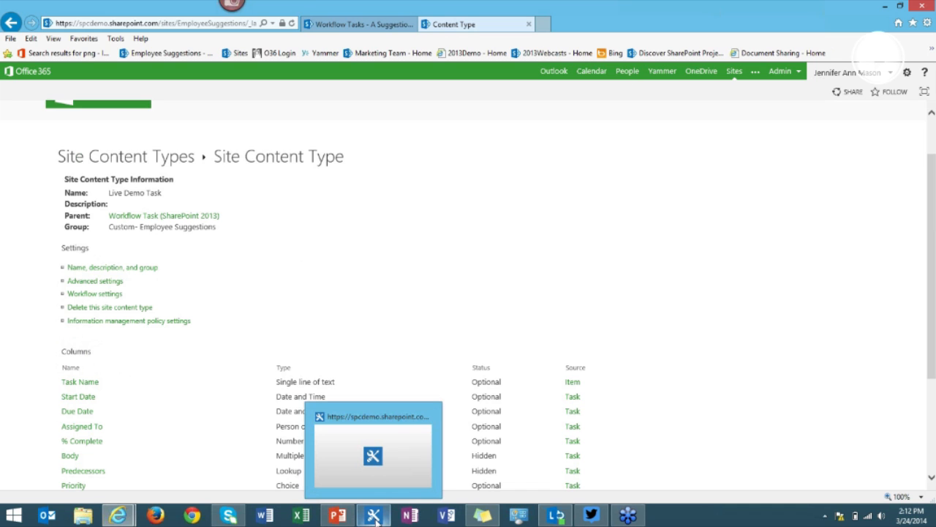
pyautogui.click(376, 519)
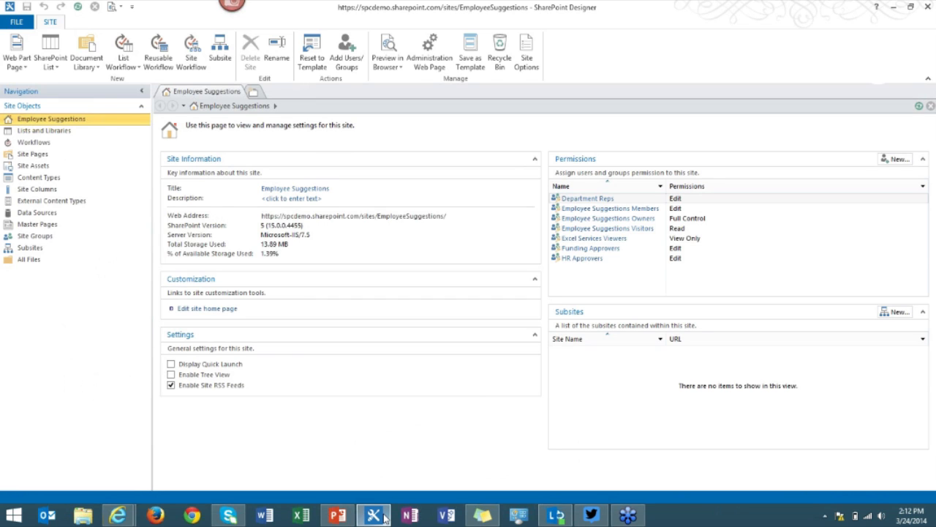
pyautogui.click(43, 144)
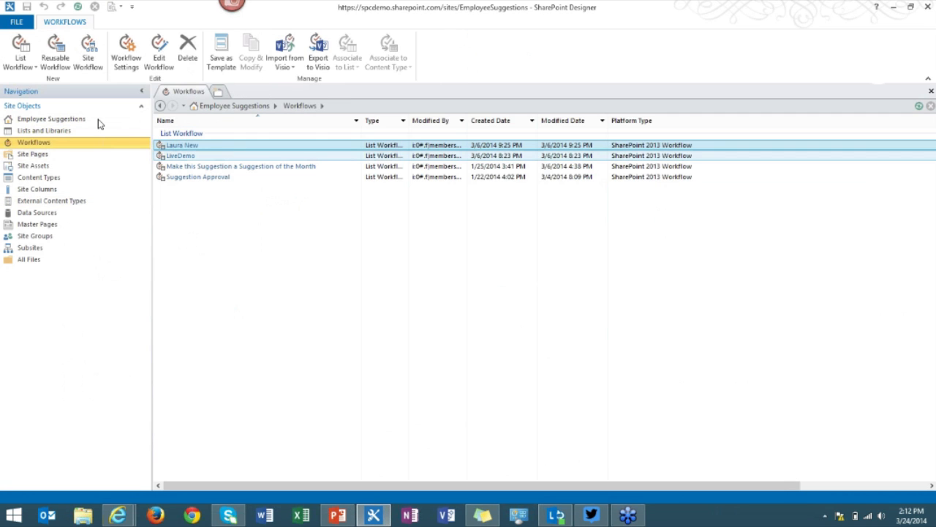
# - Create a list workflow on the Employee Suggestion list, named with the presenter's first name followed by "- Live Demo"
pyautogui.click(32, 68)
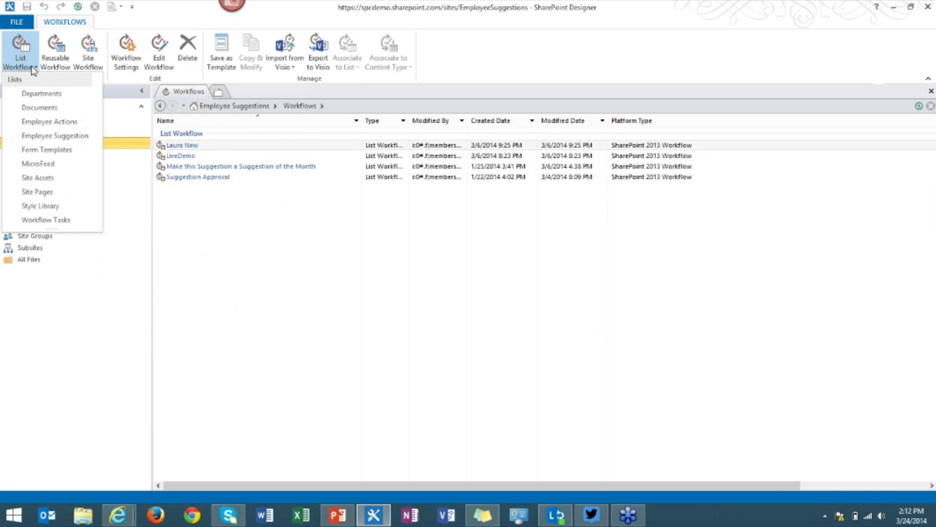
pyautogui.click(55, 136)
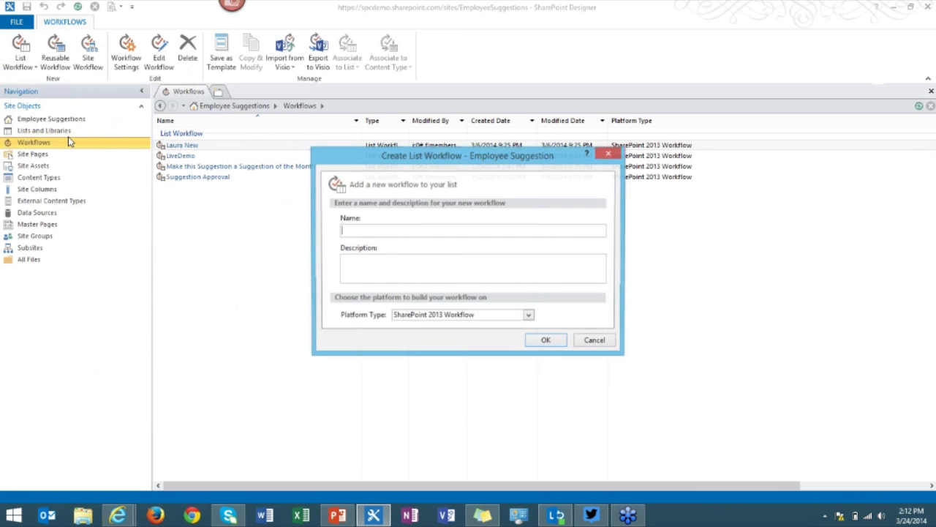
pyautogui.write('Je')
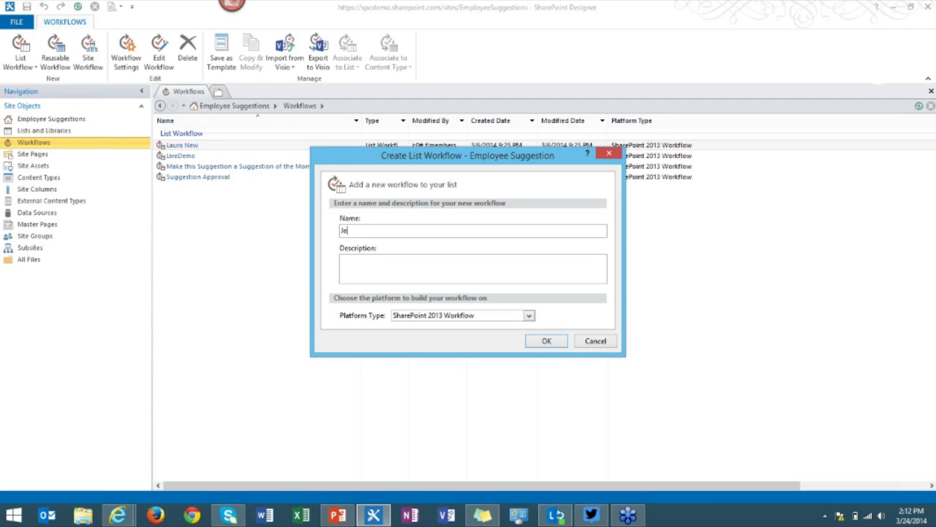
pyautogui.write('nnifer - Live Demo')
pyautogui.click(547, 341)
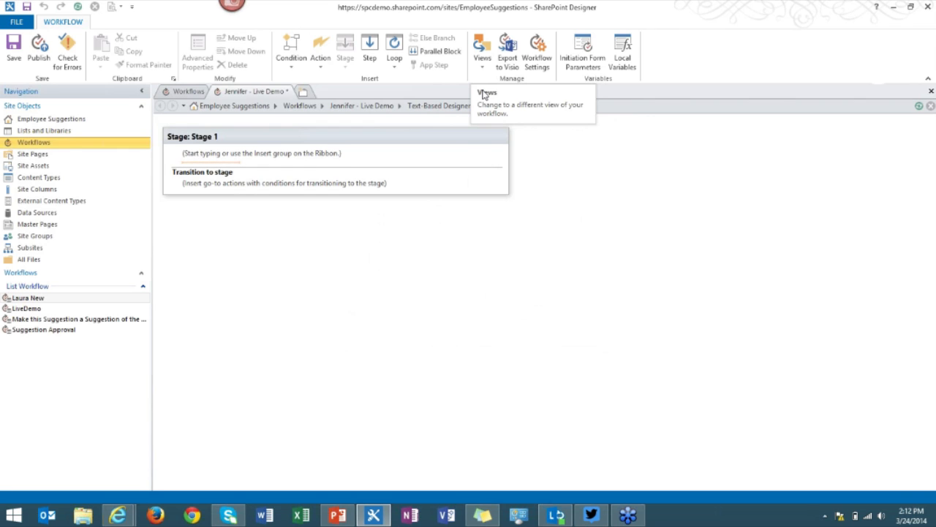
# - Switch the new workflow to the Visual Designer and generate its stage outline
pyautogui.click(485, 66)
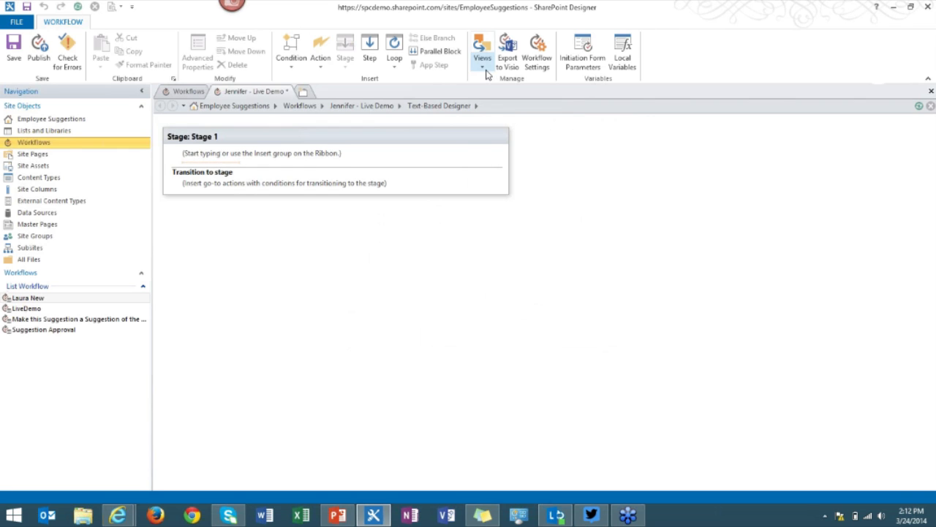
pyautogui.click(503, 96)
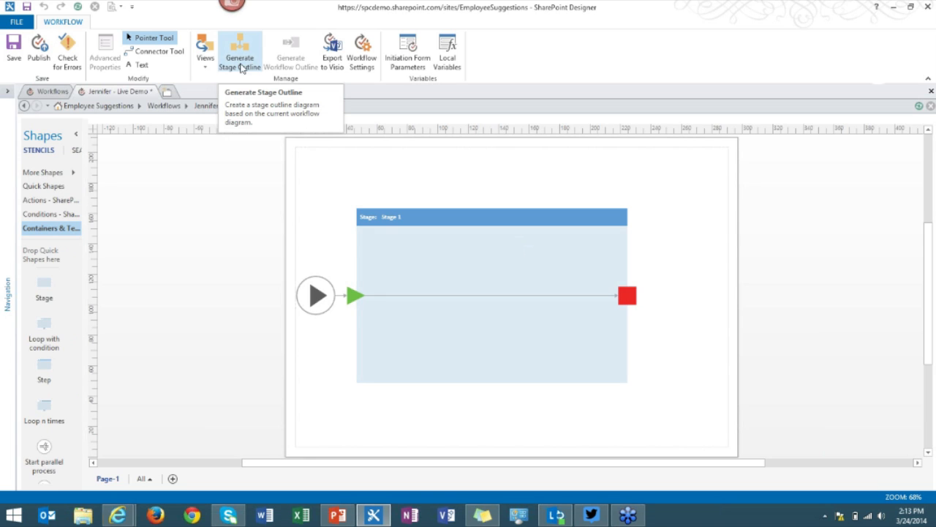
pyautogui.click(240, 70)
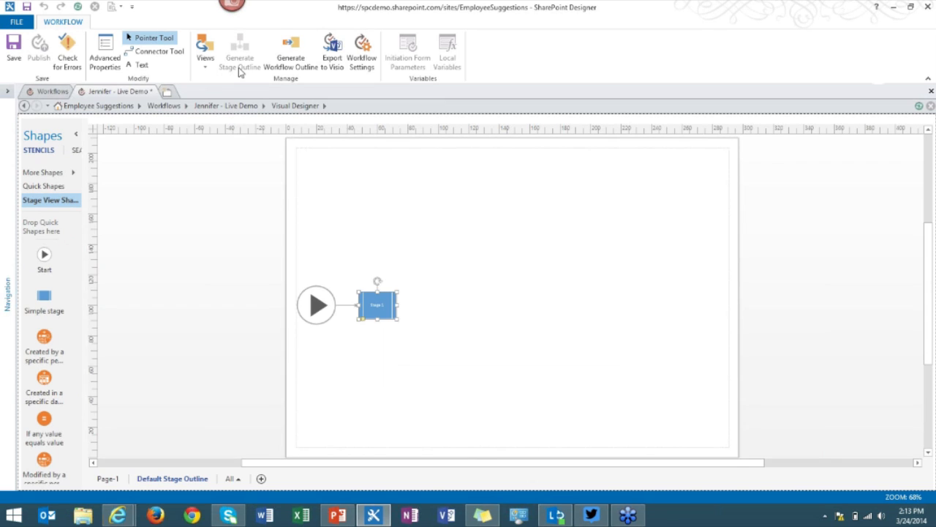
pyautogui.moveTo(384, 308)
pyautogui.scroll(2, 383, 308)
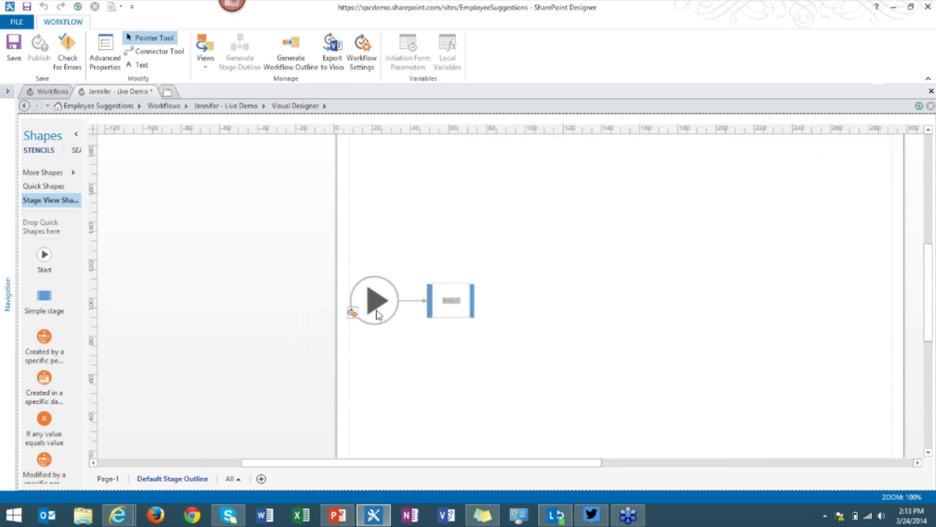
# - Name the first stage HR Approval and place an "If any value equals value" condition after it
pyautogui.write('HR Approv')
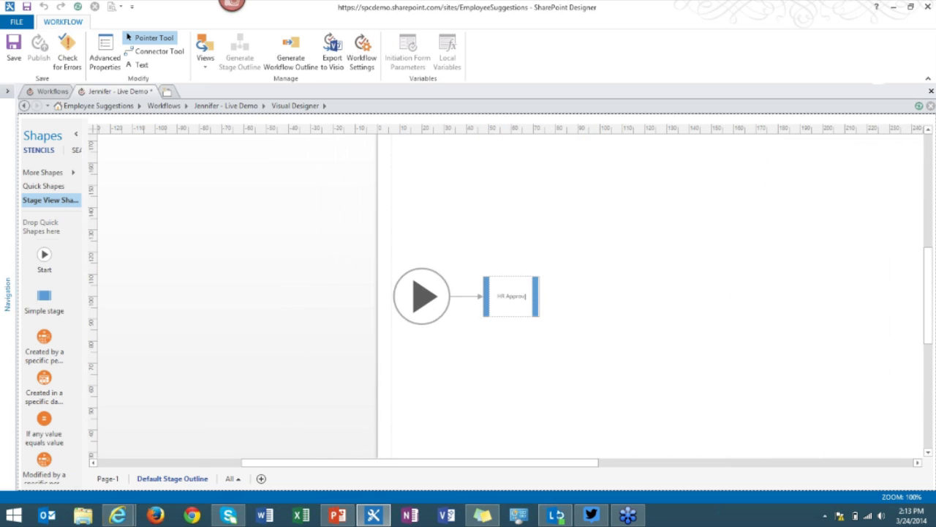
pyautogui.write('al')
pyautogui.click(510, 370)
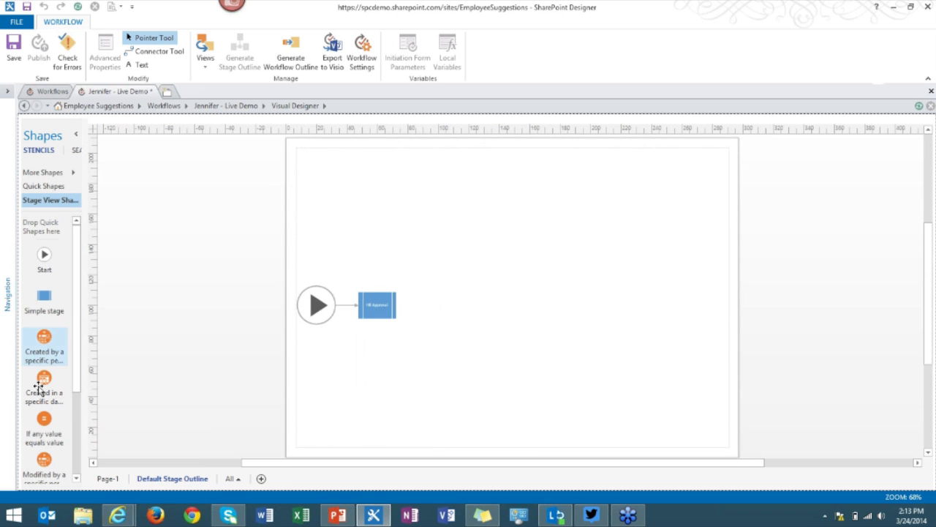
pyautogui.click(44, 427)
pyautogui.moveTo(470, 321); pyautogui.dragTo(455, 307)
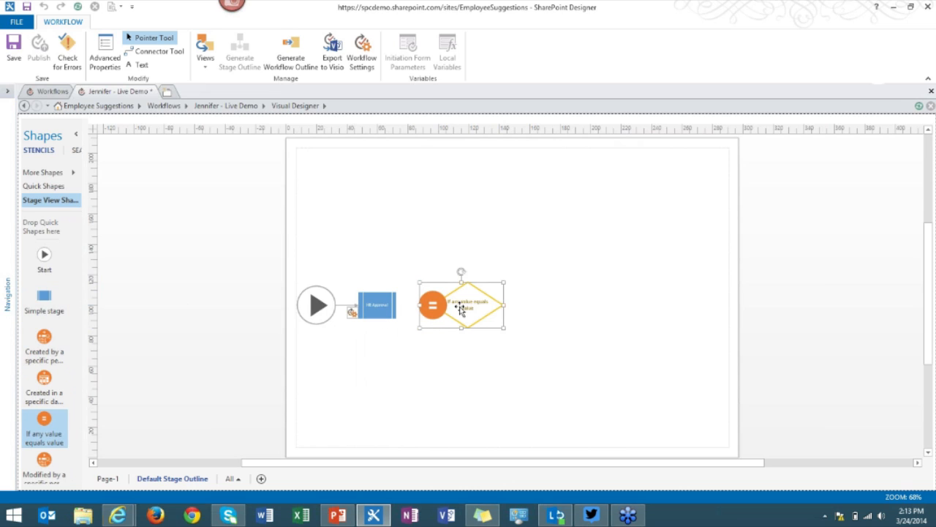
# - Add a simple stage after the condition and name it Custom Approval
pyautogui.moveTo(41, 296); pyautogui.dragTo(564, 309)
pyautogui.doubleClick(563, 307)
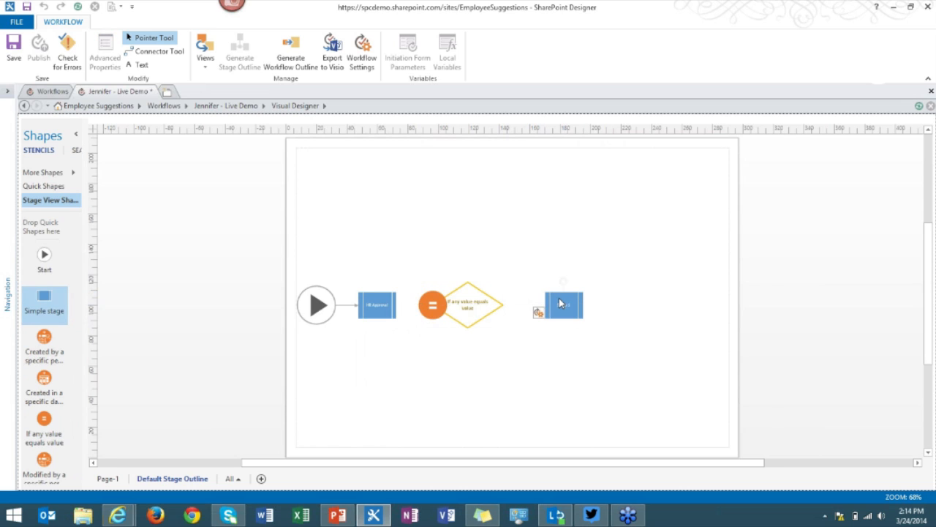
pyautogui.write('Custom Approval')
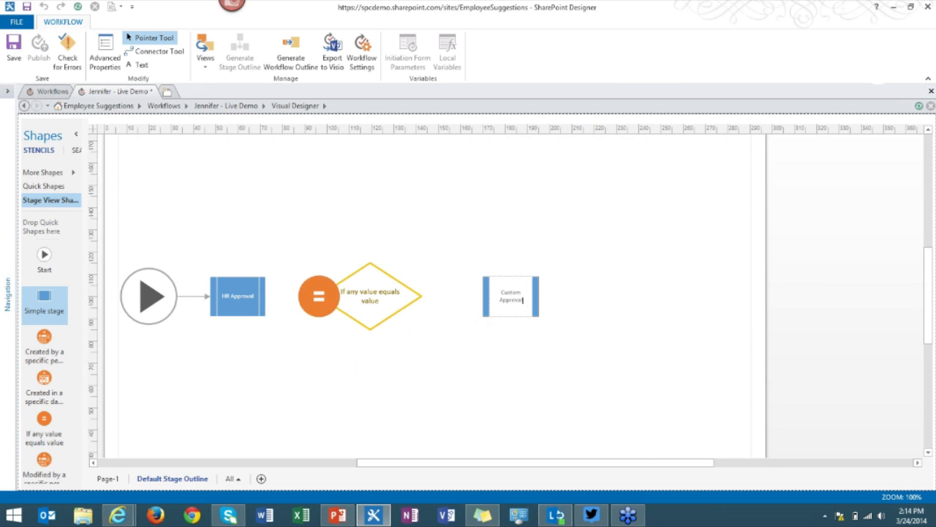
pyautogui.click(467, 371)
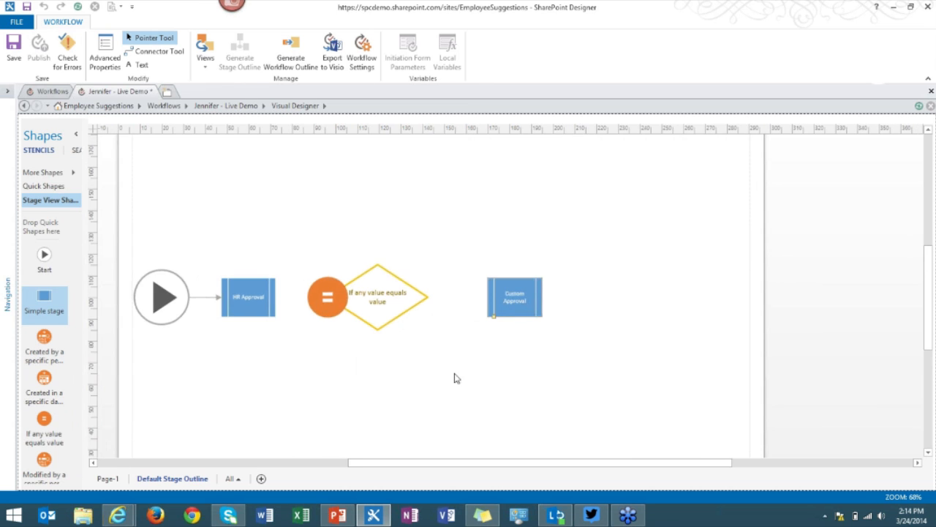
pyautogui.moveTo(541, 309); pyautogui.dragTo(545, 323)
# - Add a second "If any value equals value" condition after Custom Approval and a stage named Email Approval below it
pyautogui.moveTo(43, 300); pyautogui.dragTo(644, 373)
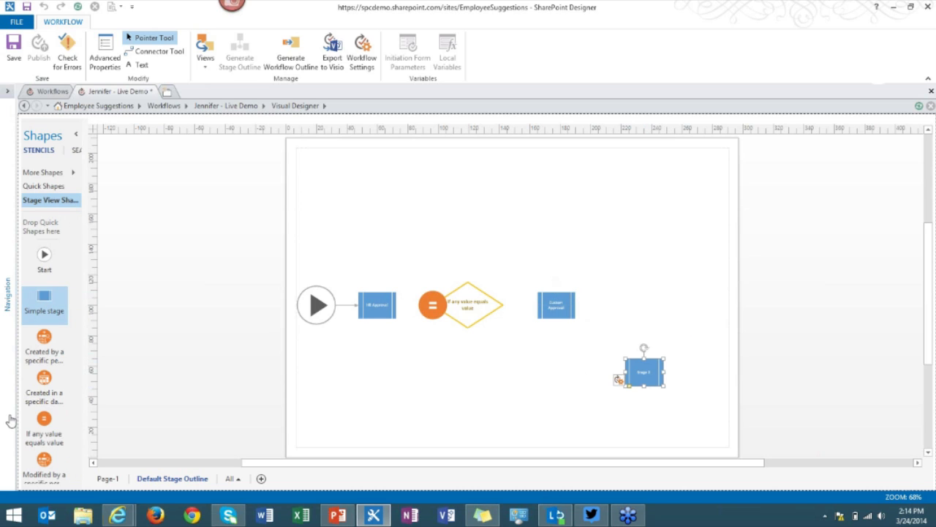
pyautogui.moveTo(38, 421); pyautogui.dragTo(654, 386)
pyautogui.write('Email Approval')
pyautogui.click(474, 343)
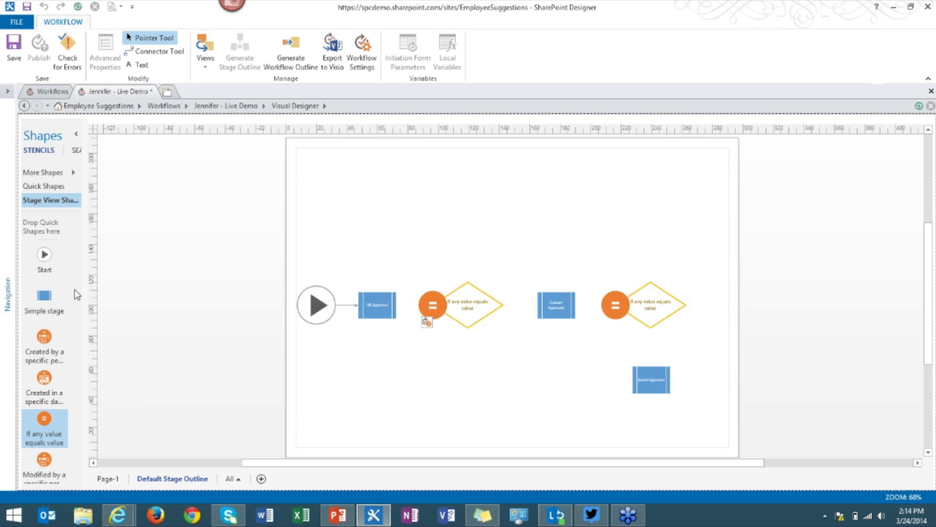
# - Add a simple stage below the first condition and name it Not Approved
pyautogui.moveTo(44, 296); pyautogui.dragTo(431, 377)
pyautogui.moveTo(474, 395); pyautogui.dragTo(472, 395)
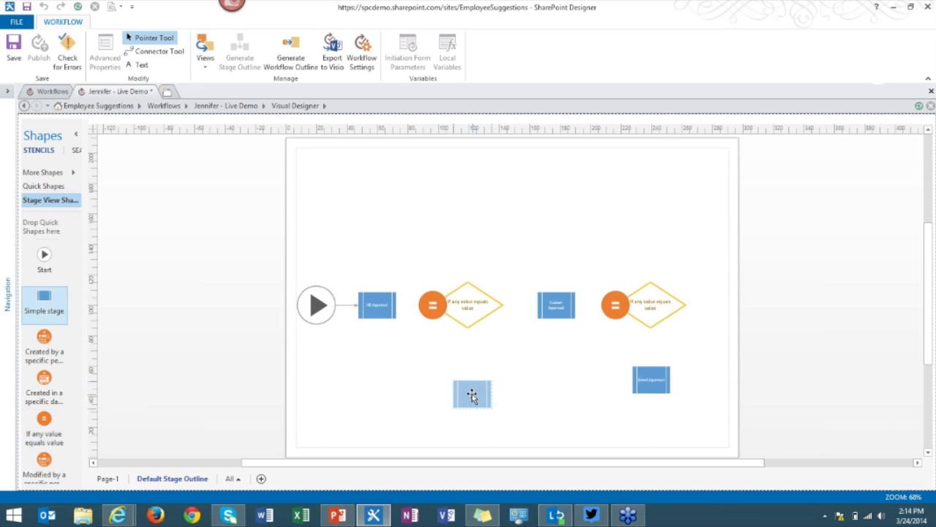
pyautogui.write('New')
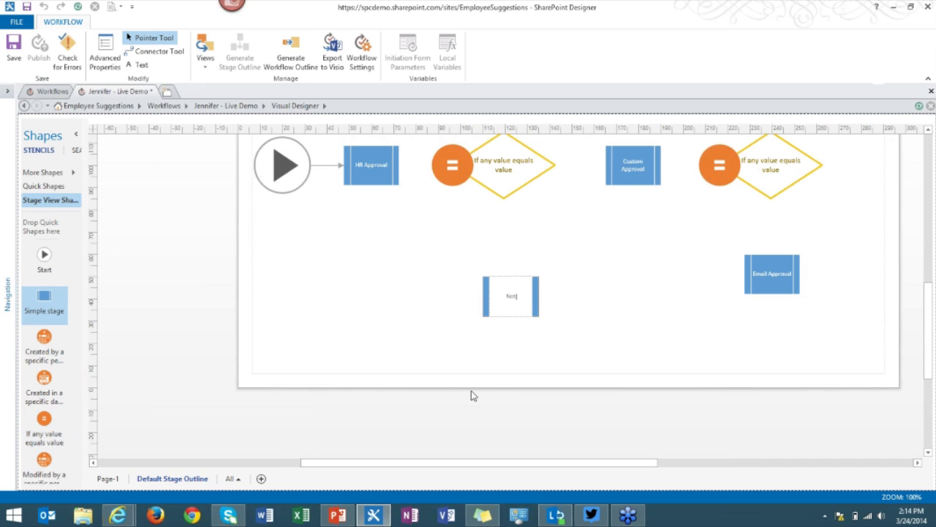
pyautogui.write(' Approved')
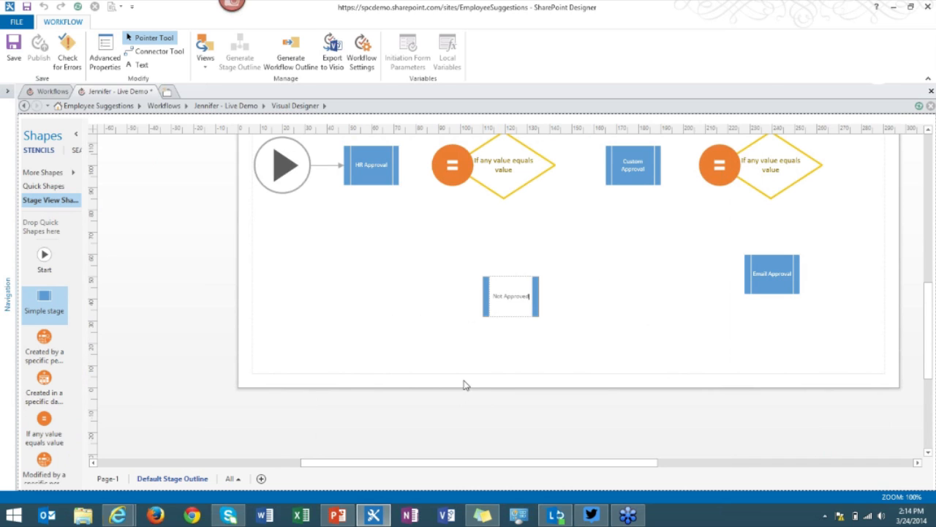
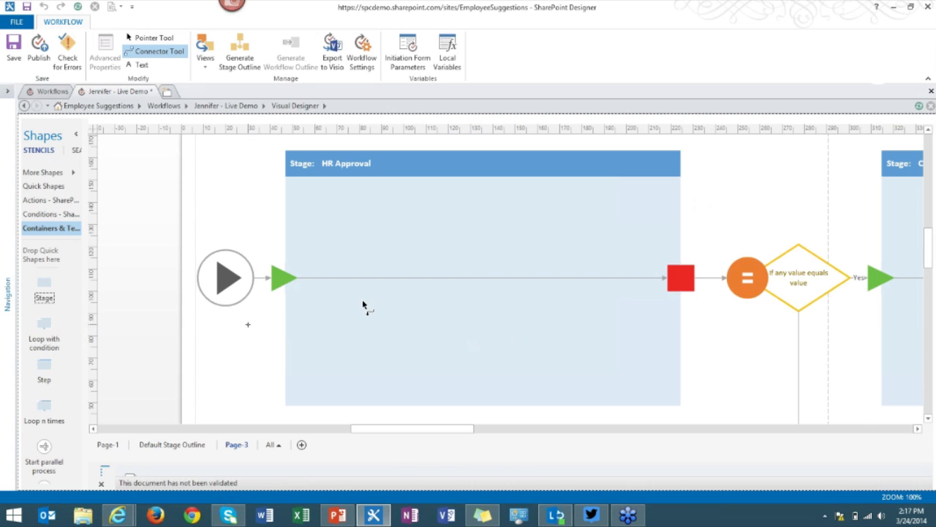
# - Switch the workflow to the Text-Based Designer and review its stages and transitions
pyautogui.click(206, 53)
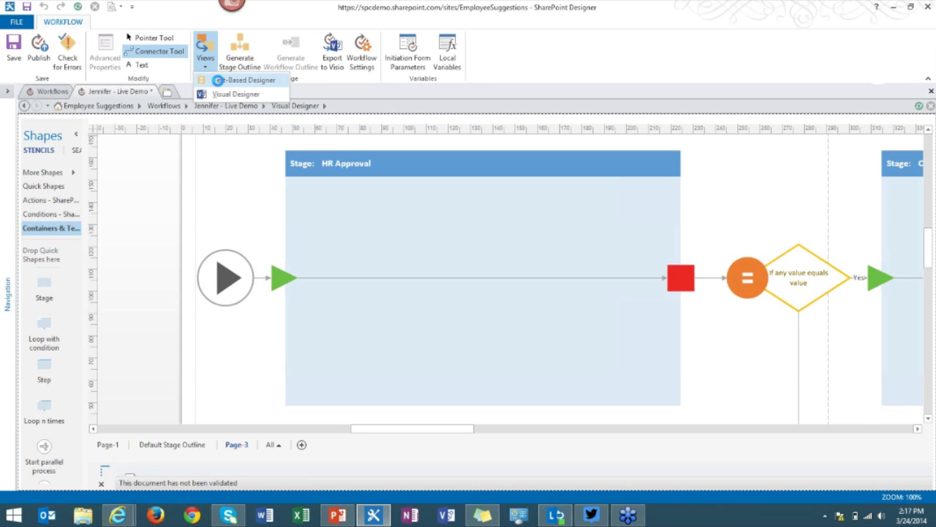
pyautogui.click(217, 80)
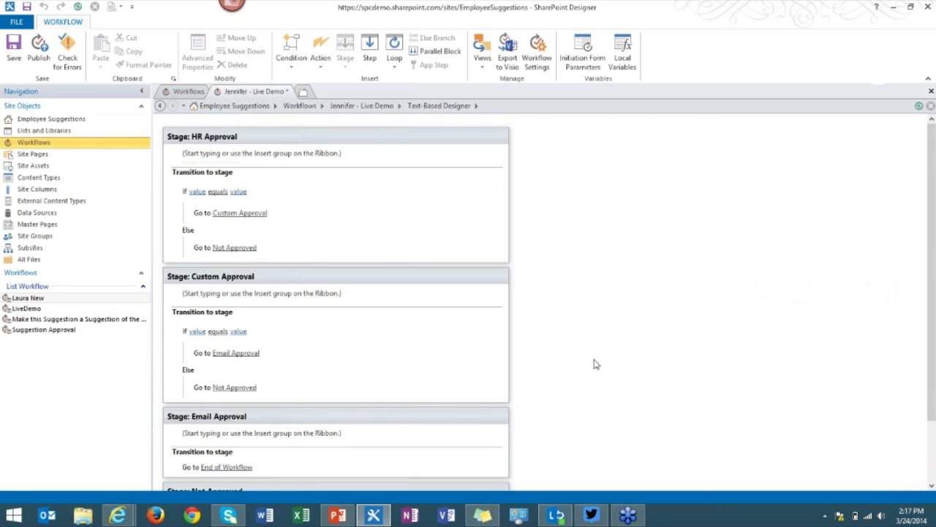
pyautogui.scroll(-2, 220, 205)
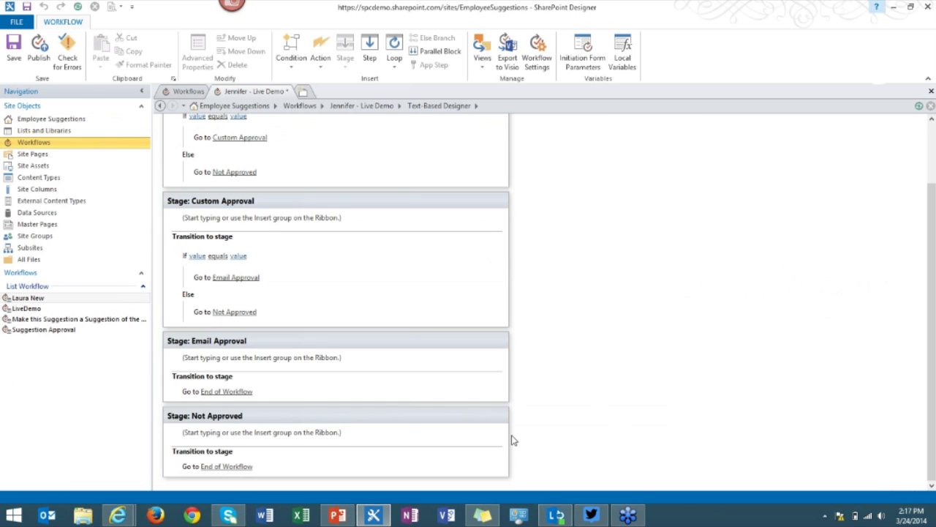
pyautogui.scroll(2, 618, 311)
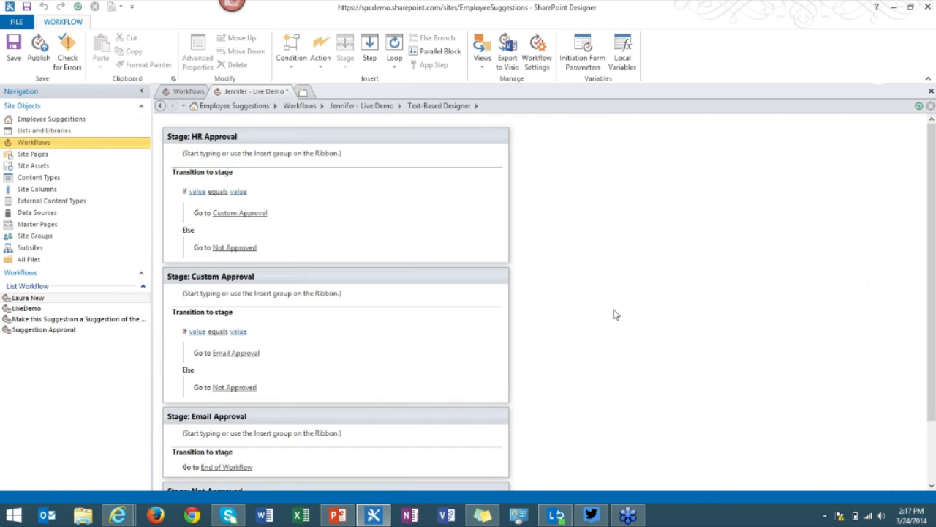
# - Insert a "Start a task process" action into the HR Approval stage
pyautogui.click(320, 58)
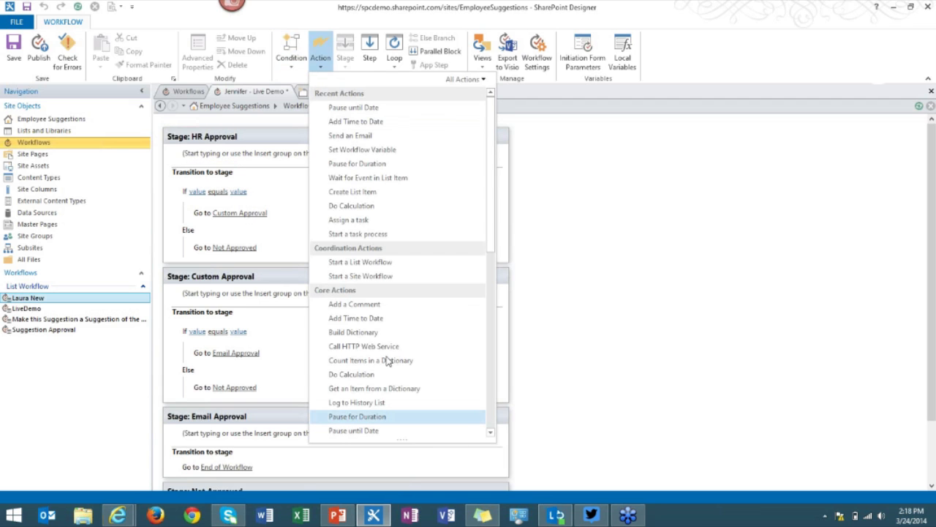
pyautogui.scroll(-9, 388, 360)
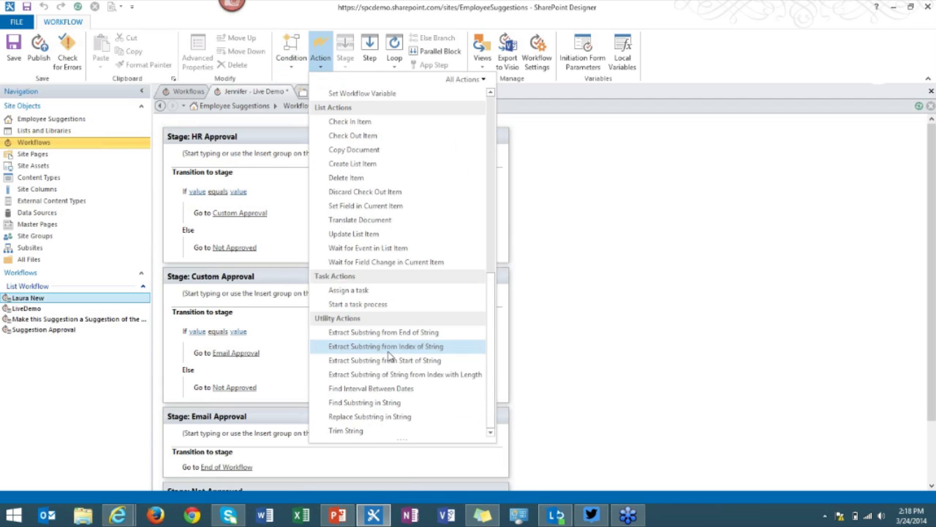
pyautogui.click(388, 304)
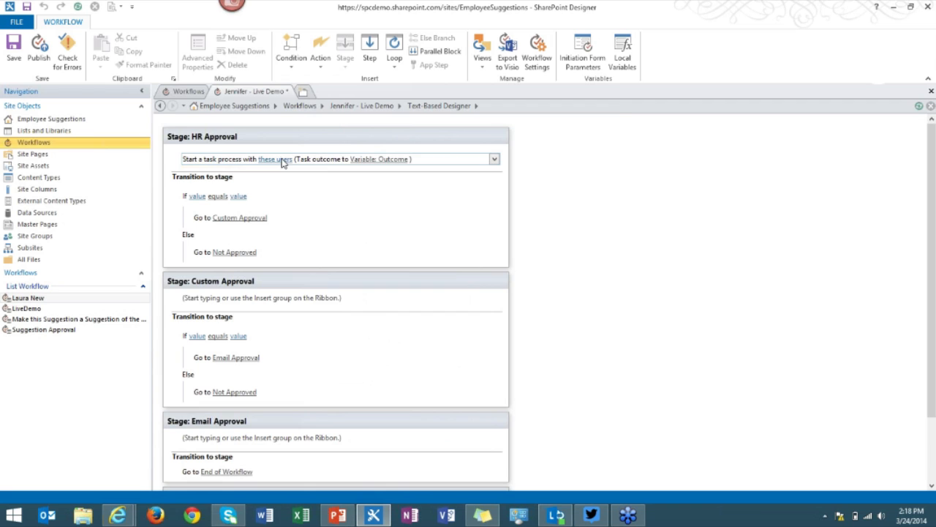
# - Set the HR Approvers group as the participants of the HR Approval stage's task process
pyautogui.click(283, 159)
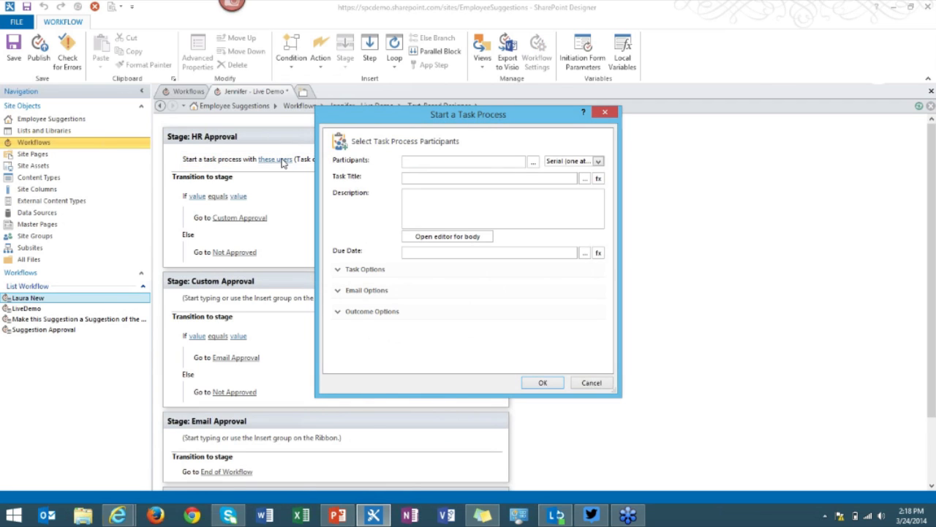
pyautogui.click(533, 164)
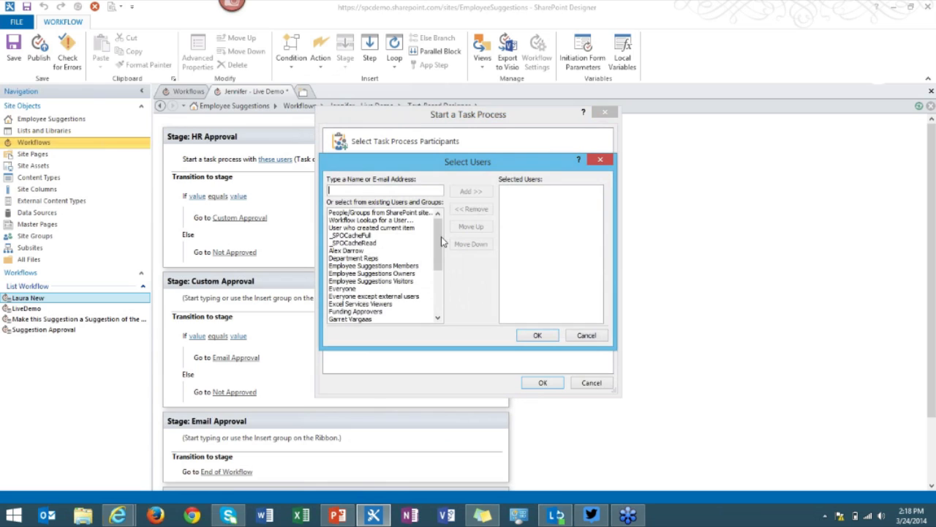
pyautogui.moveTo(441, 236); pyautogui.dragTo(438, 289)
pyautogui.scroll(-2, 437, 289)
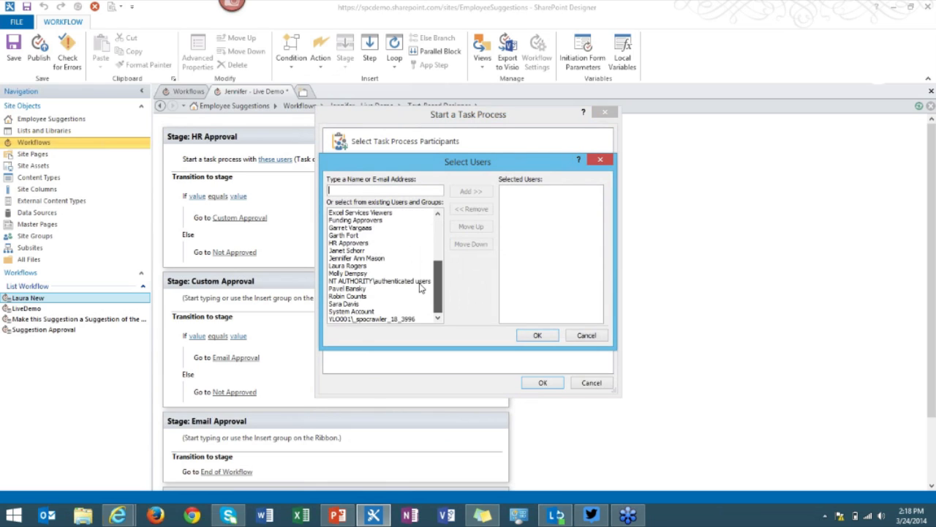
pyautogui.click(352, 244)
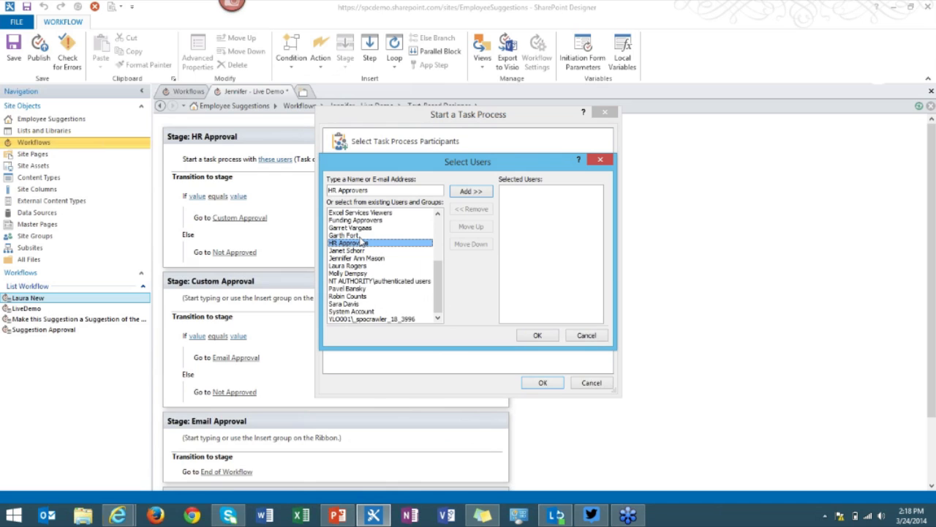
pyautogui.click(472, 191)
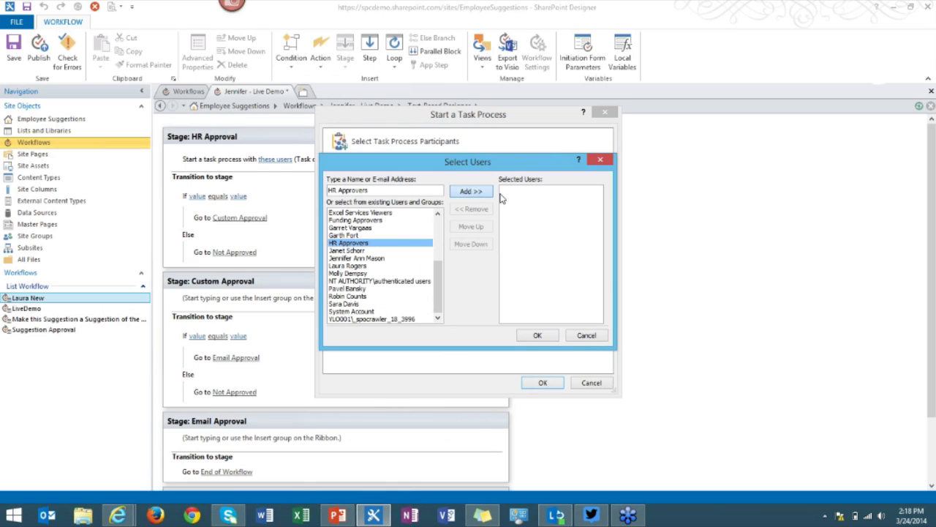
pyautogui.click(537, 335)
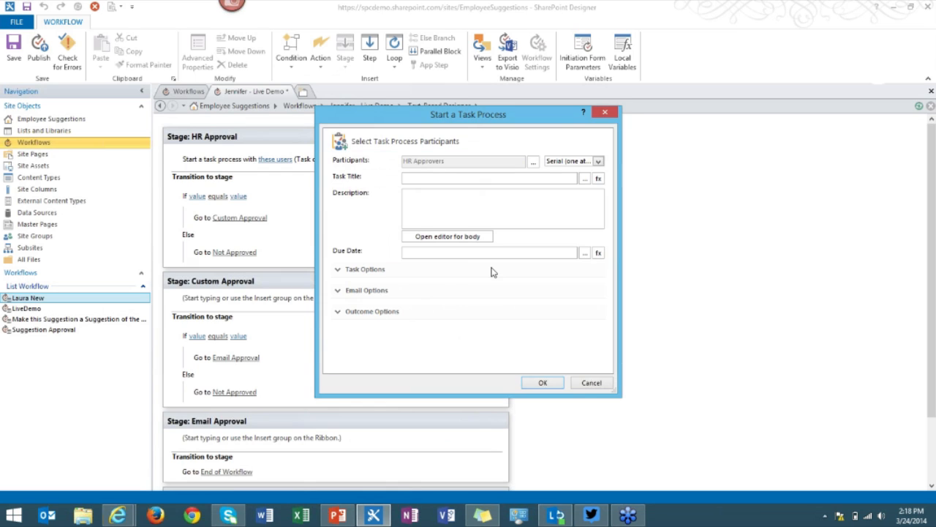
# - Enter "Need Request Needs Approval" as the task title
pyautogui.click(459, 180)
pyautogui.write('Pl')
pyautogui.press('BackSpace')
pyautogui.write('Need Request Needs Approval')
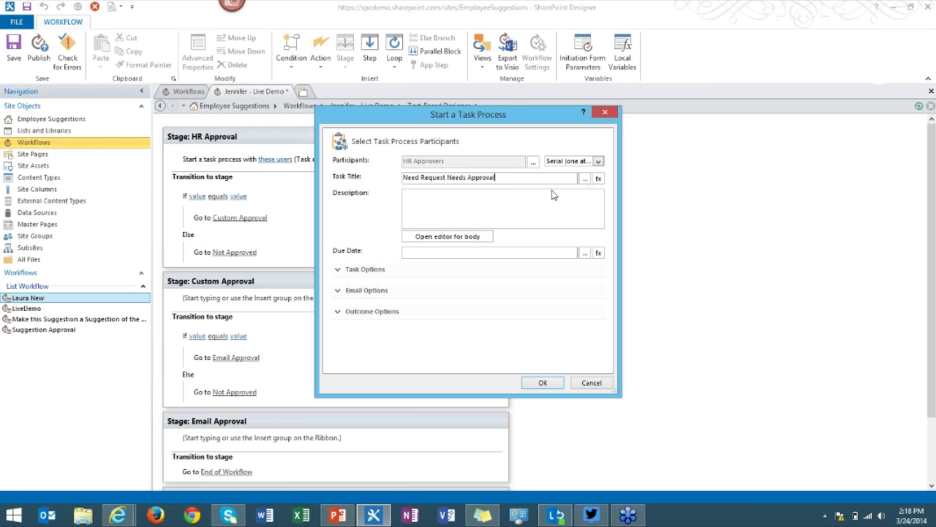
pyautogui.click(585, 179)
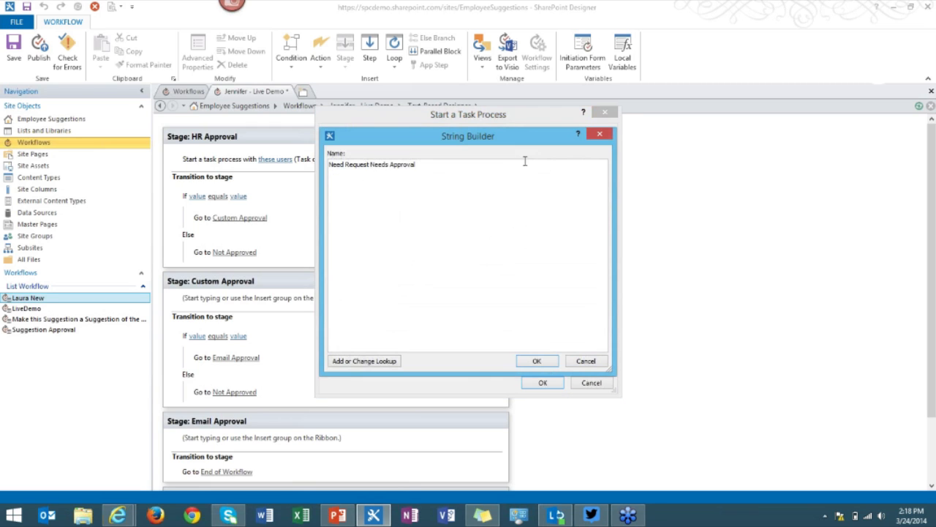
pyautogui.click(363, 361)
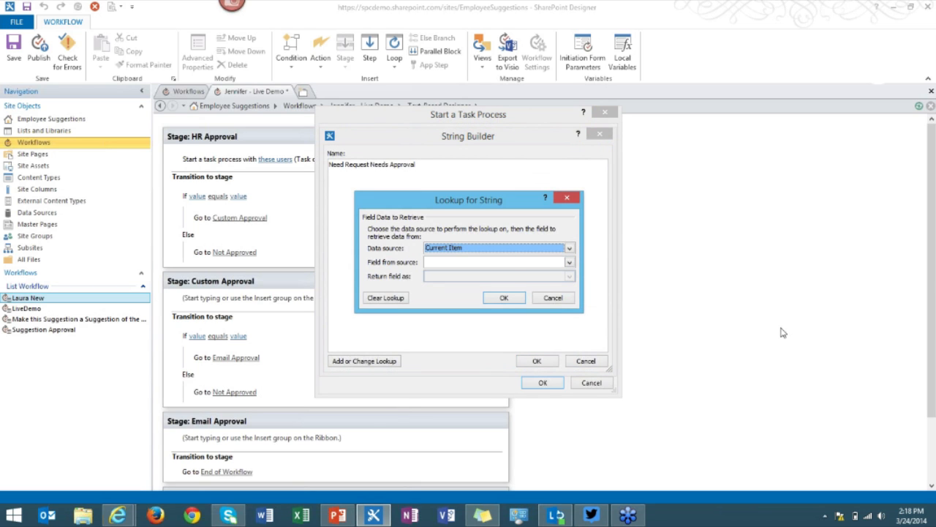
pyautogui.click(553, 297)
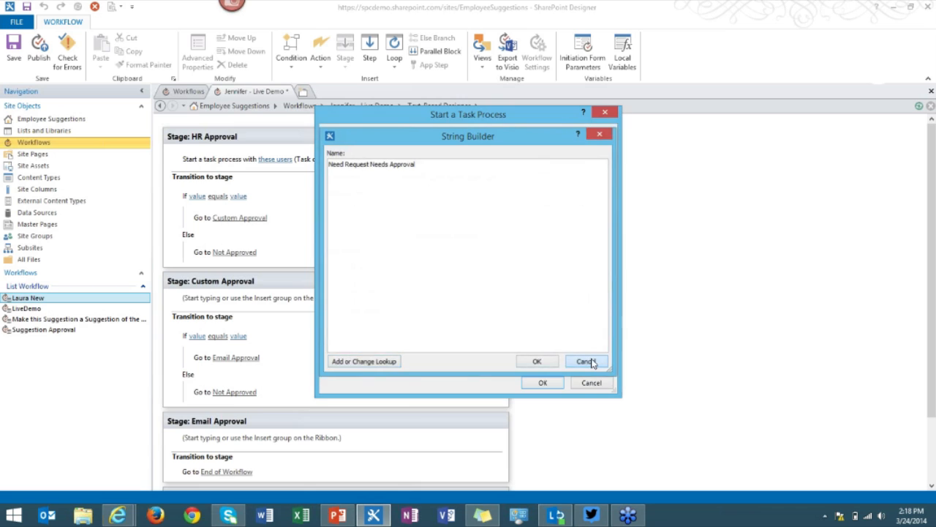
pyautogui.click(586, 361)
# - Enter the task description "Please provide feedback on this request."
pyautogui.click(453, 215)
pyautogui.write('Please')
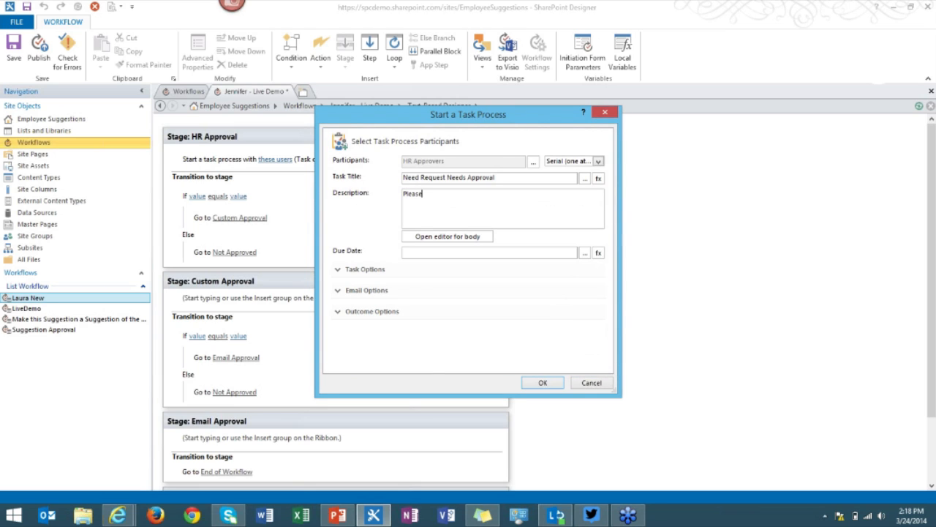
pyautogui.write(' provide feedback on te')
pyautogui.write('is request.')
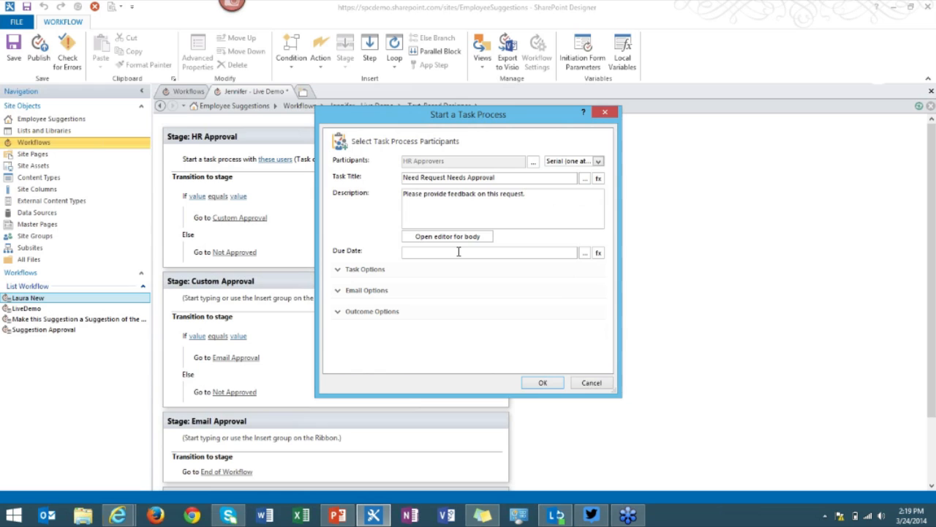
# - Set the task process's completion criteria to "Wait for first response" in the task options
pyautogui.click(461, 253)
pyautogui.click(340, 269)
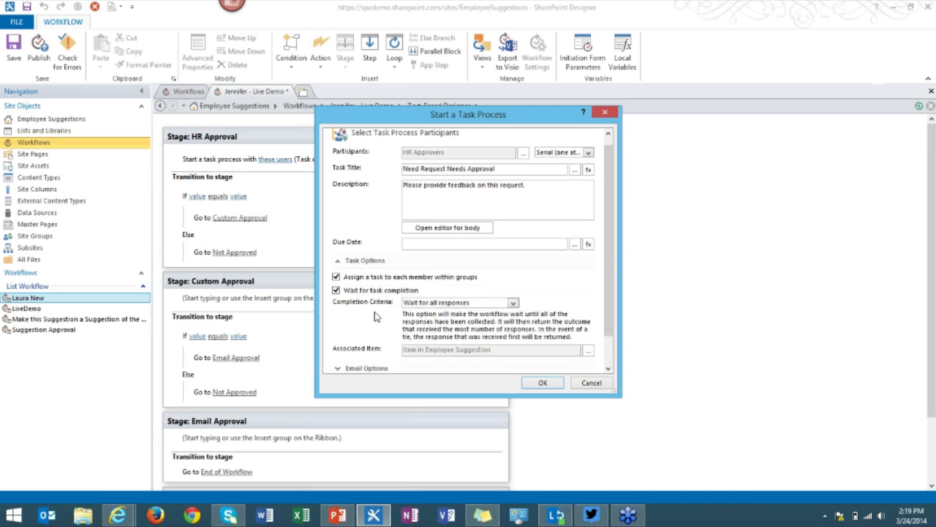
pyautogui.scroll(-1, 376, 318)
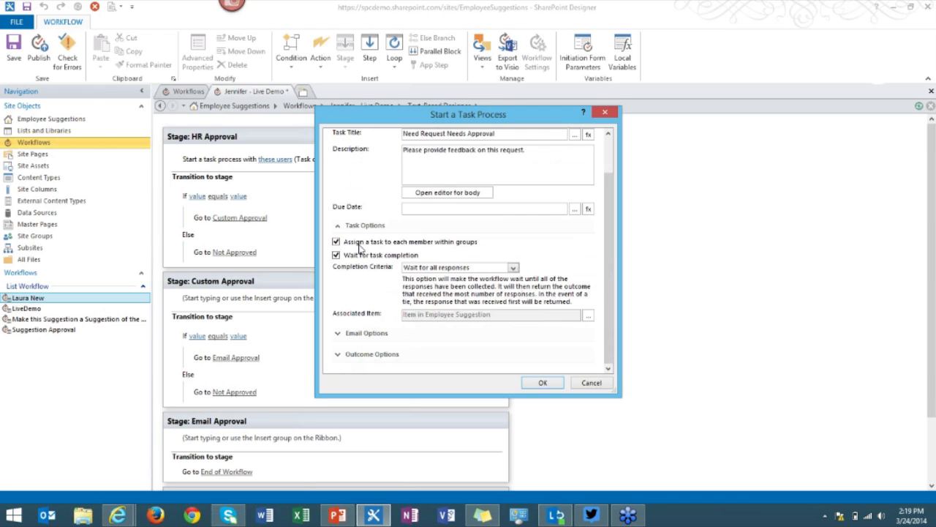
pyautogui.click(449, 269)
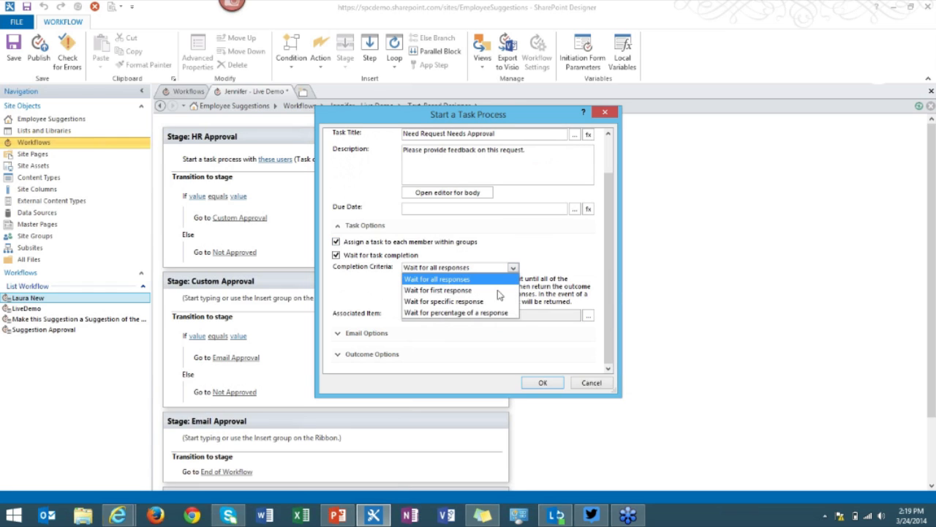
pyautogui.click(499, 292)
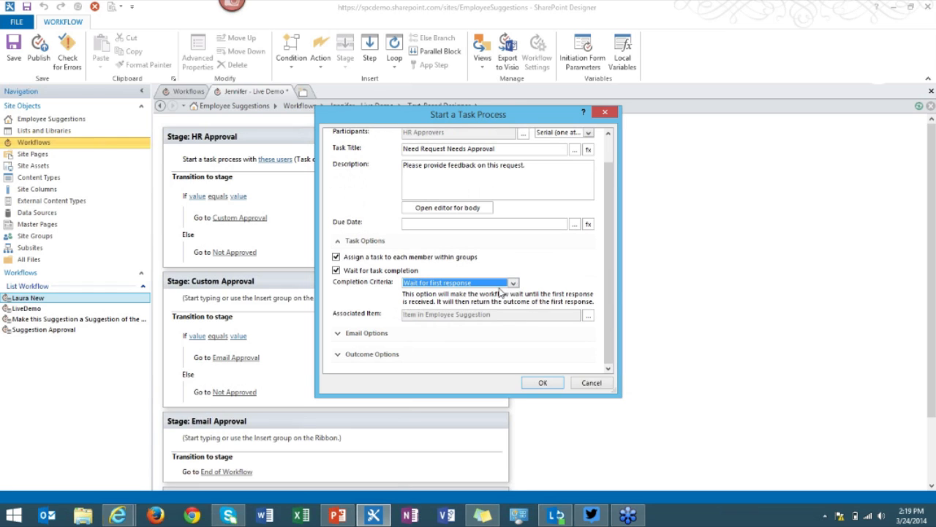
# - Turn on task overdue emails and set the HR task process's content type to HR Approval Task
pyautogui.click(340, 334)
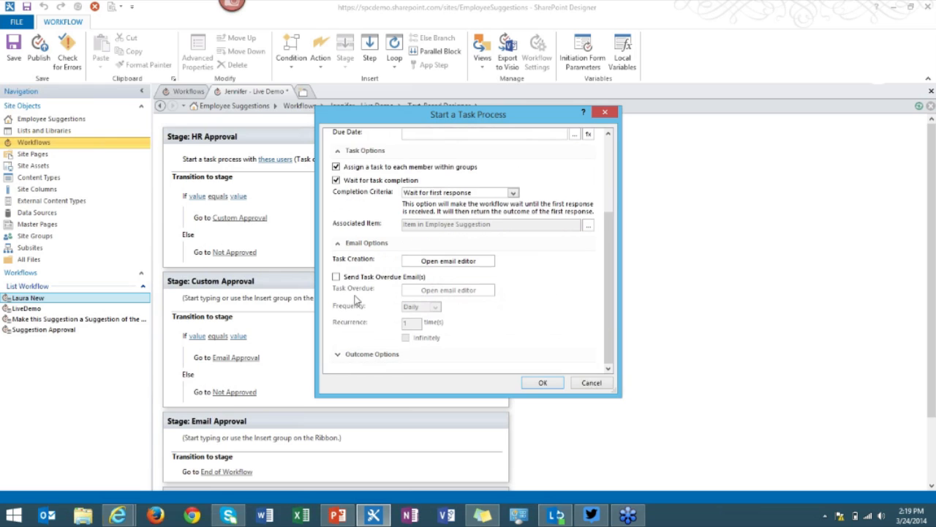
pyautogui.click(364, 278)
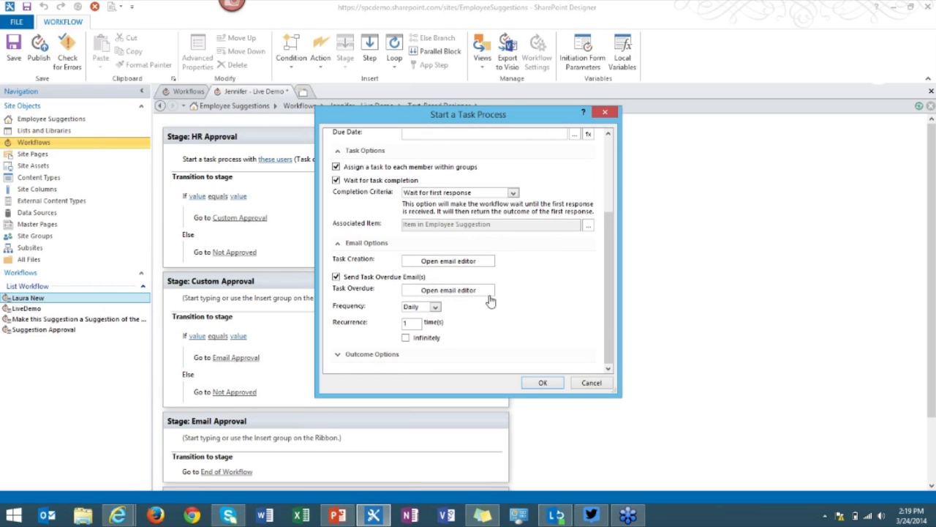
pyautogui.click(358, 354)
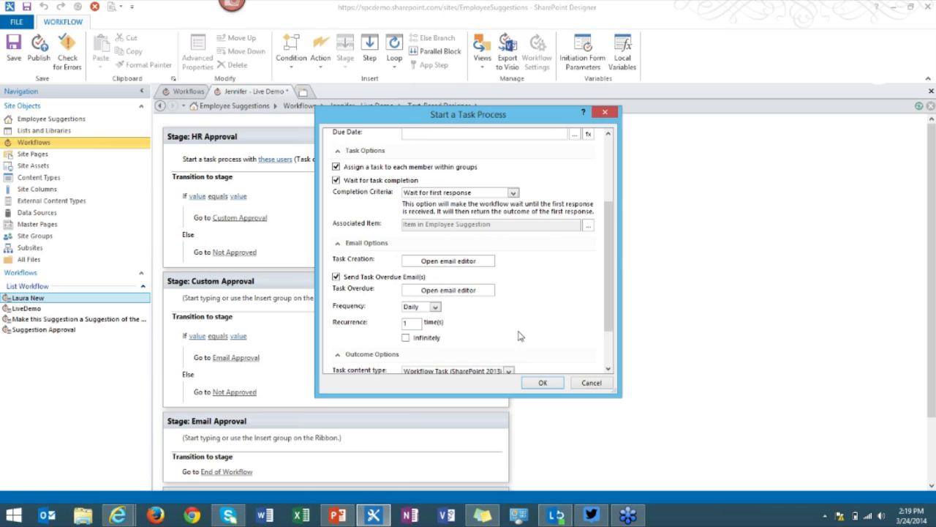
pyautogui.scroll(-2, 518, 325)
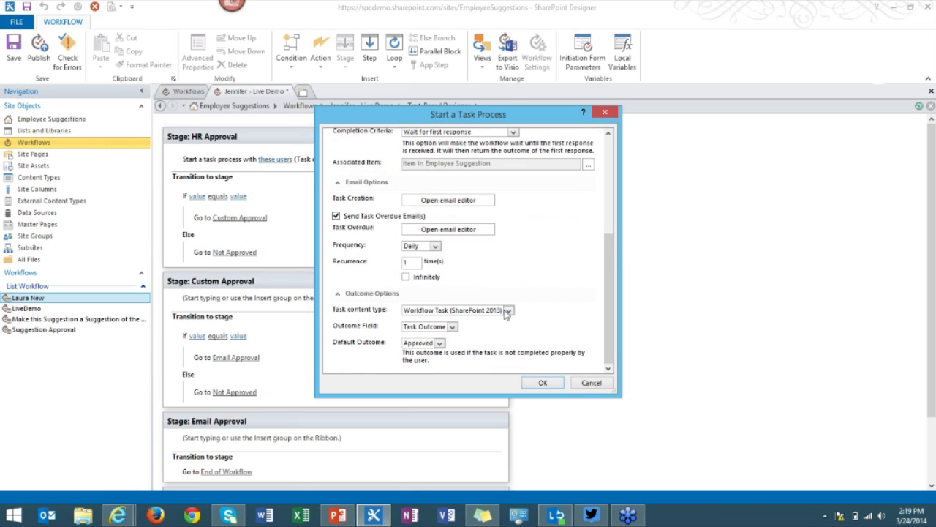
pyautogui.click(510, 310)
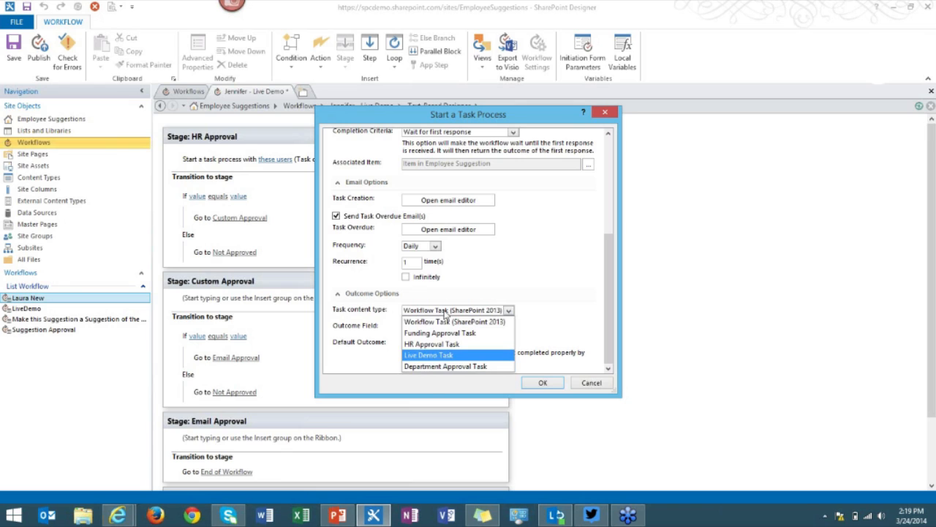
pyautogui.click(455, 349)
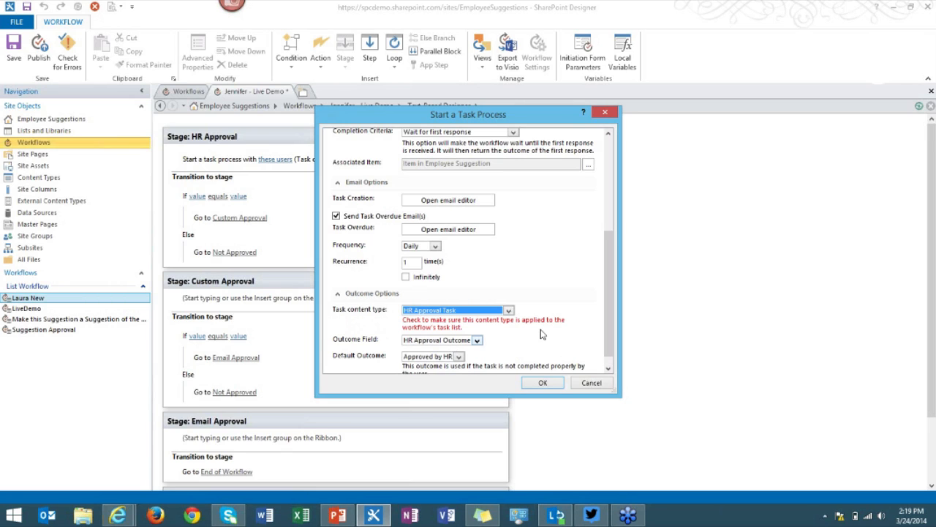
# - Use HR Approval Outcome as the outcome field and accept the HR Approval stage's task process settings
pyautogui.scroll(-1, 512, 333)
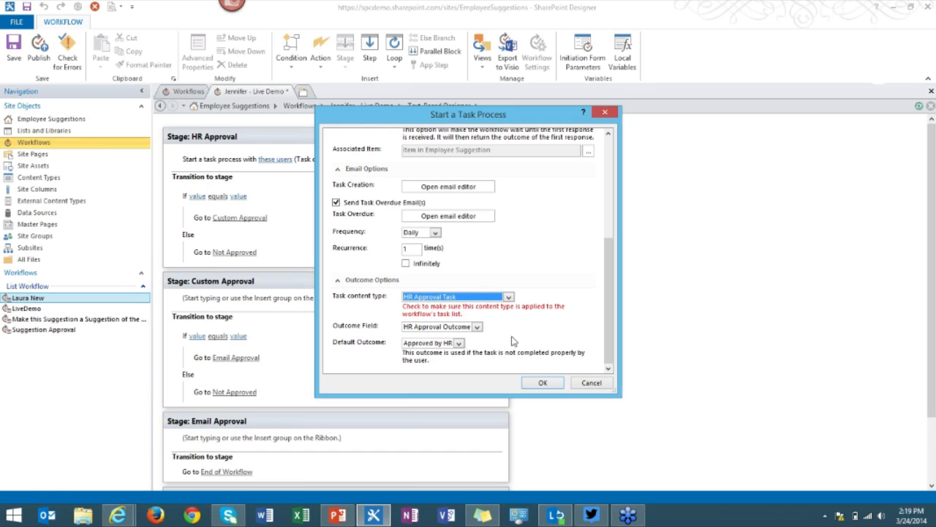
pyautogui.click(430, 331)
pyautogui.click(441, 334)
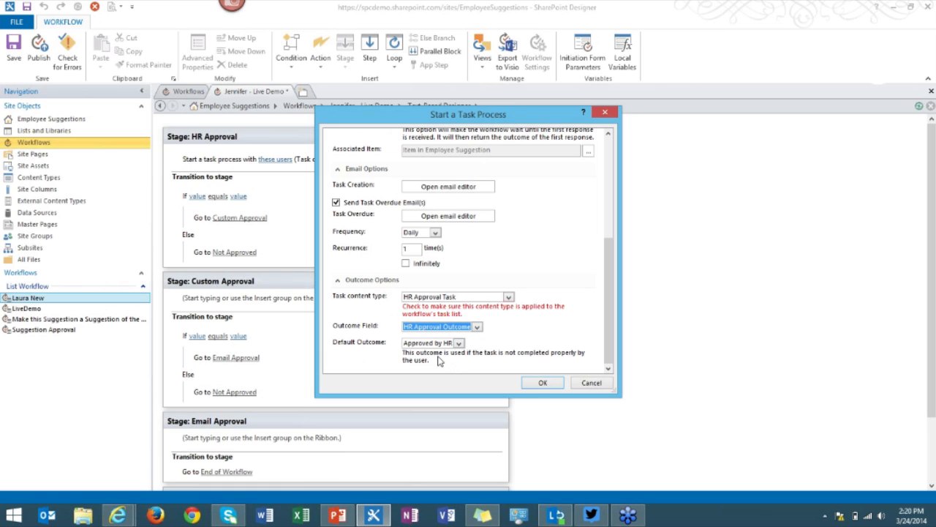
pyautogui.click(543, 383)
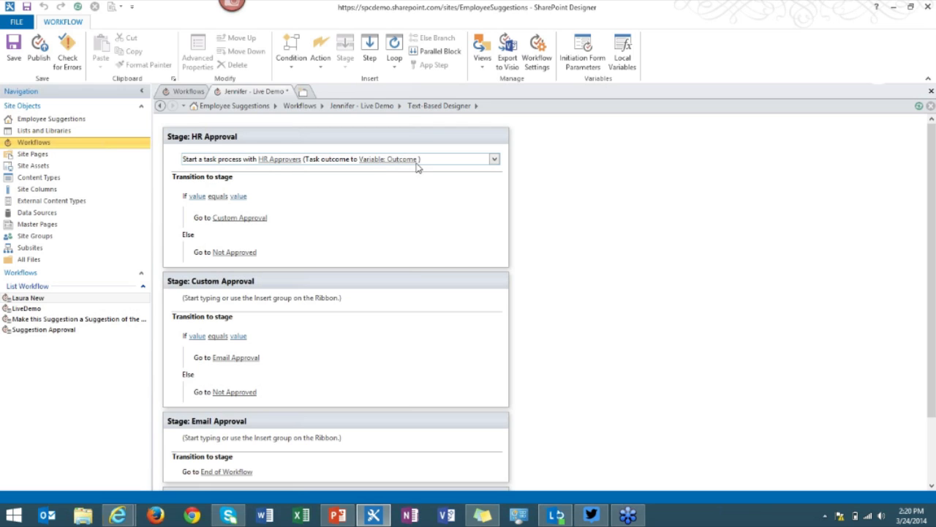
# - Define the HR Approval stage's transition condition as the workflow variable Outcome equals "Approved by HR"
pyautogui.click(246, 196)
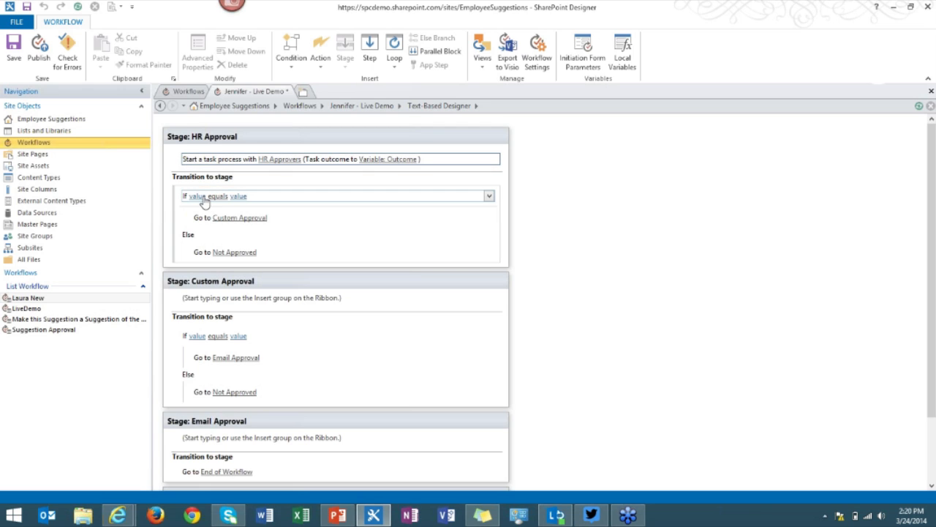
pyautogui.click(245, 199)
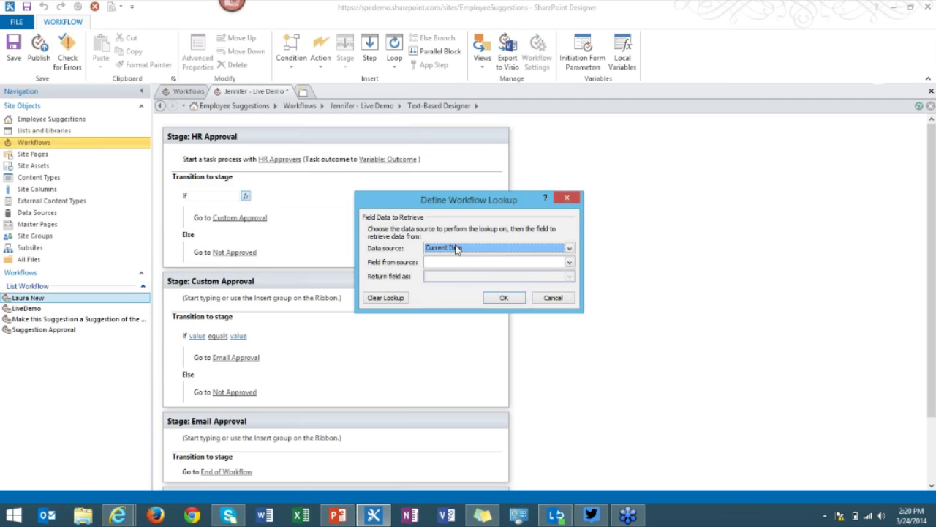
pyautogui.click(465, 248)
pyautogui.click(465, 266)
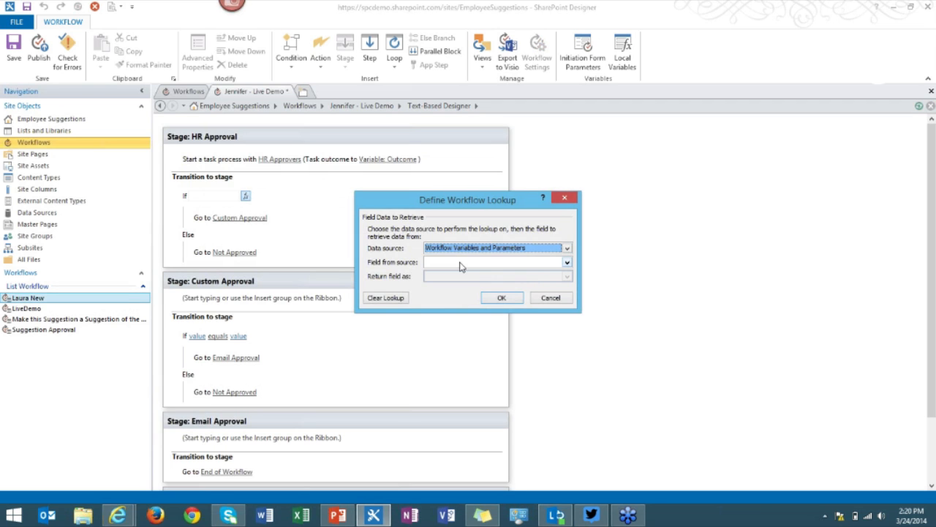
pyautogui.click(501, 299)
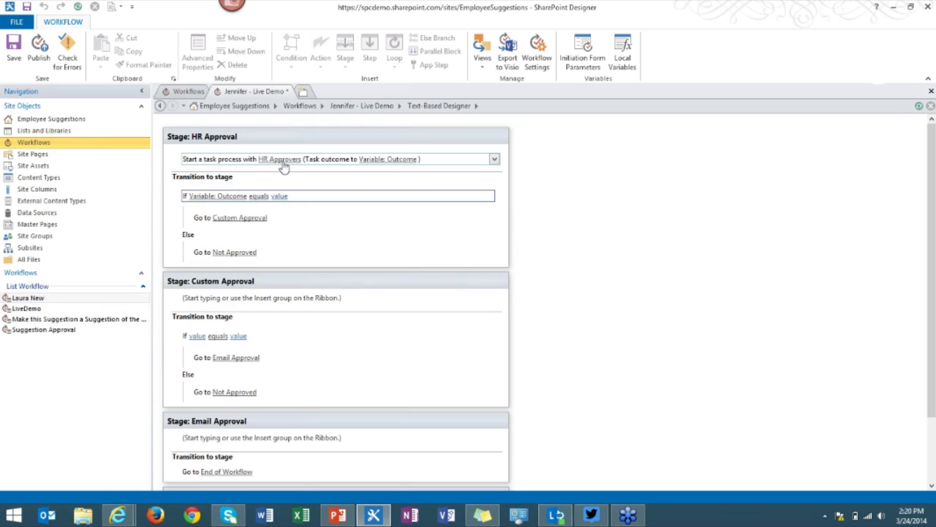
pyautogui.click(280, 196)
pyautogui.click(295, 208)
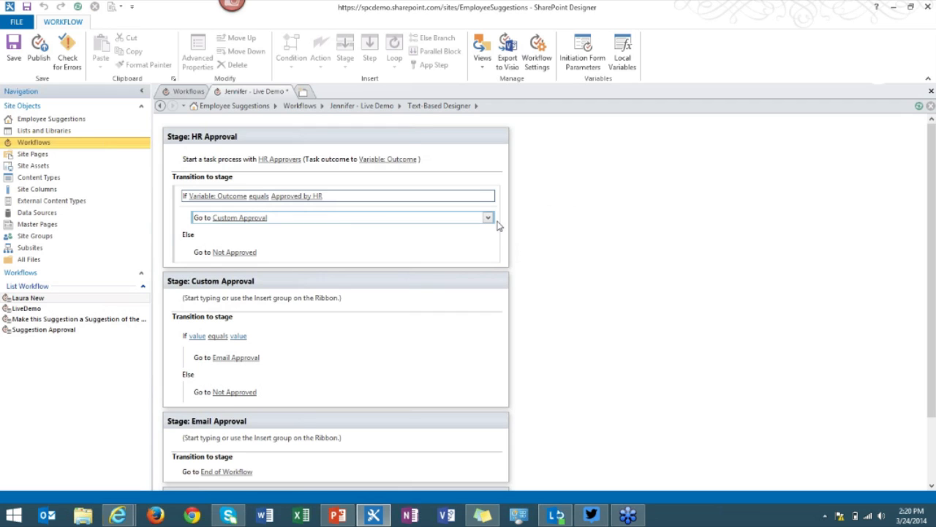
# - Add a "Start a task process" action to the Custom Approval stage
pyautogui.scroll(-1, 583, 225)
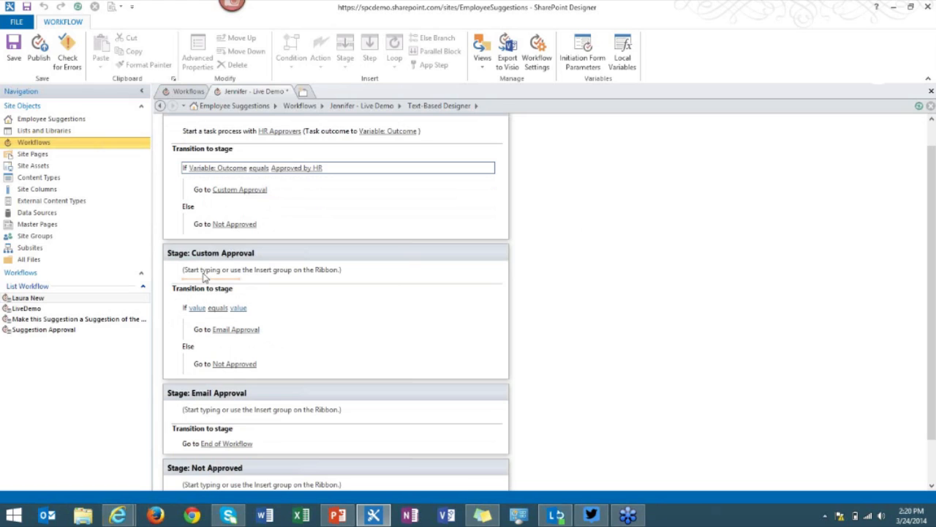
pyautogui.click(207, 277)
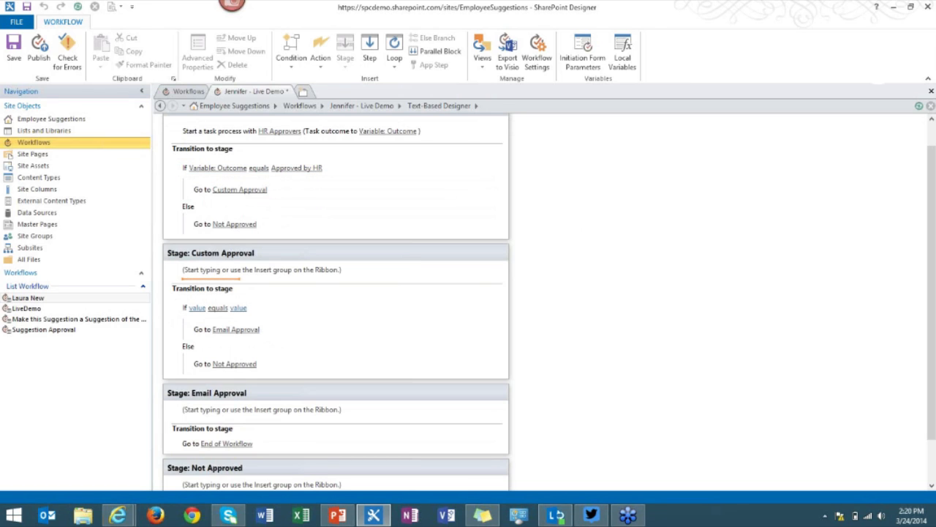
pyautogui.write('start')
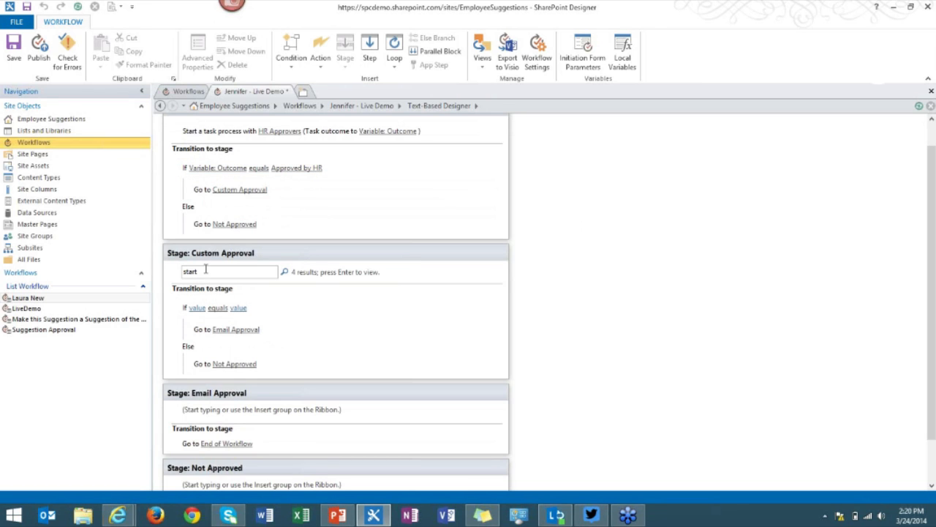
pyautogui.press('Return')
pyautogui.click(255, 324)
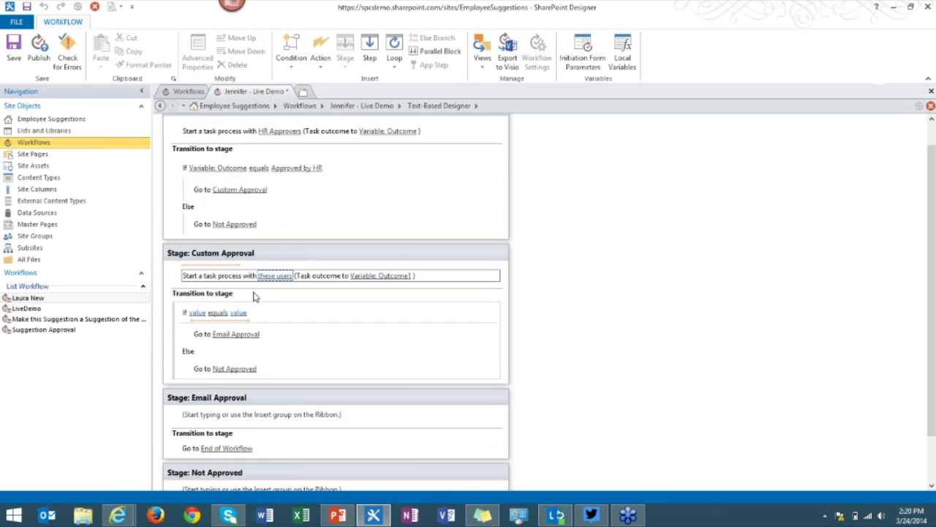
# - Assign the approver by name as the participant of the Custom Approval stage's task process
pyautogui.click(275, 277)
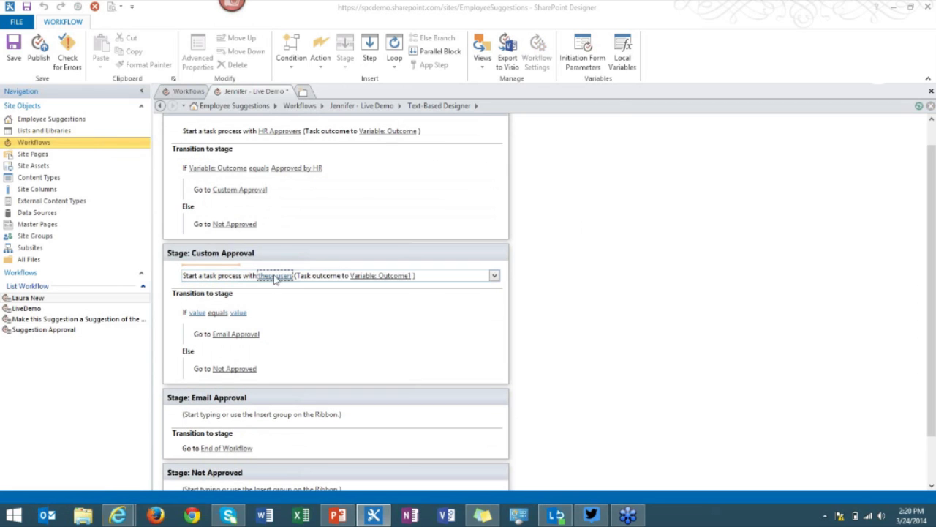
pyautogui.write('jennifer ann')
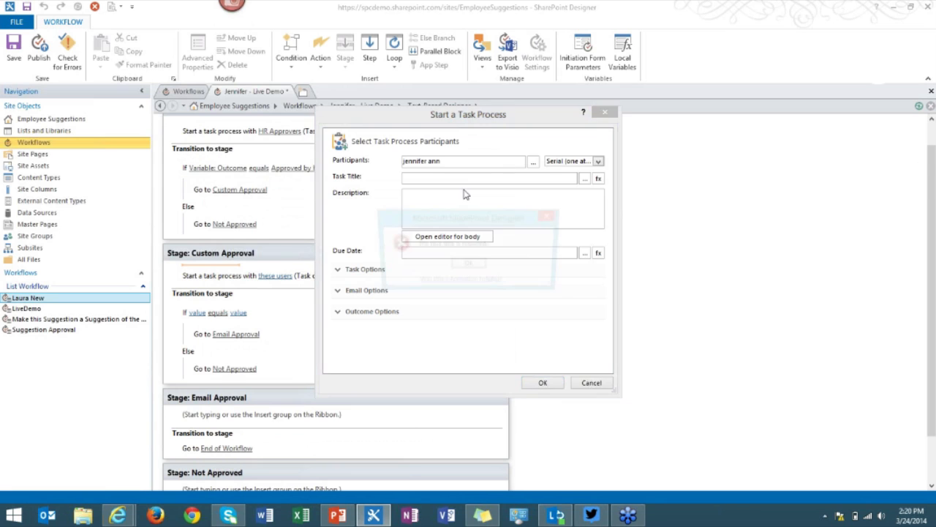
pyautogui.click(474, 267)
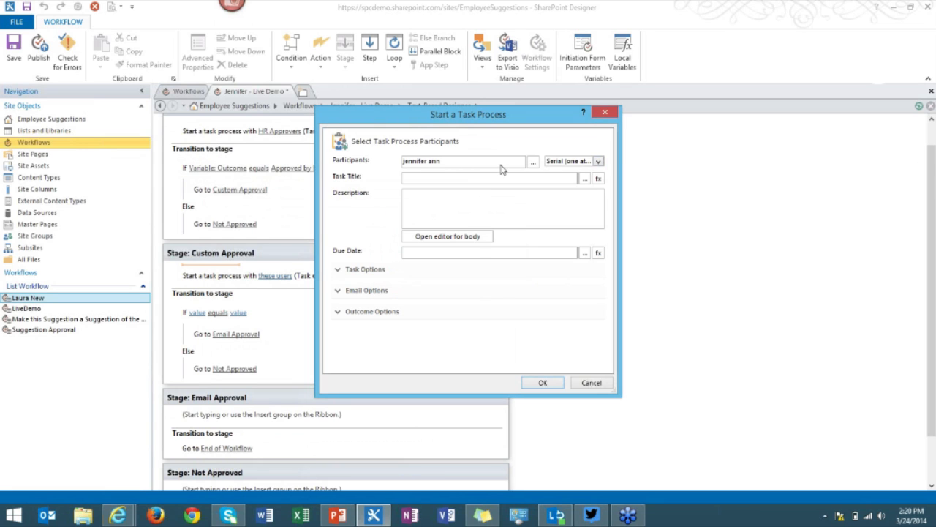
pyautogui.press('Return')
pyautogui.click(471, 264)
pyautogui.click(534, 161)
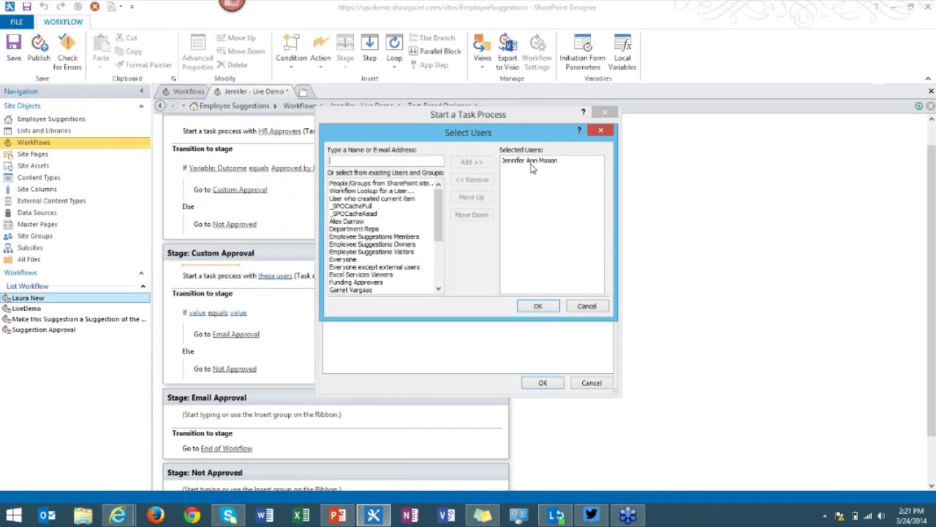
pyautogui.click(546, 305)
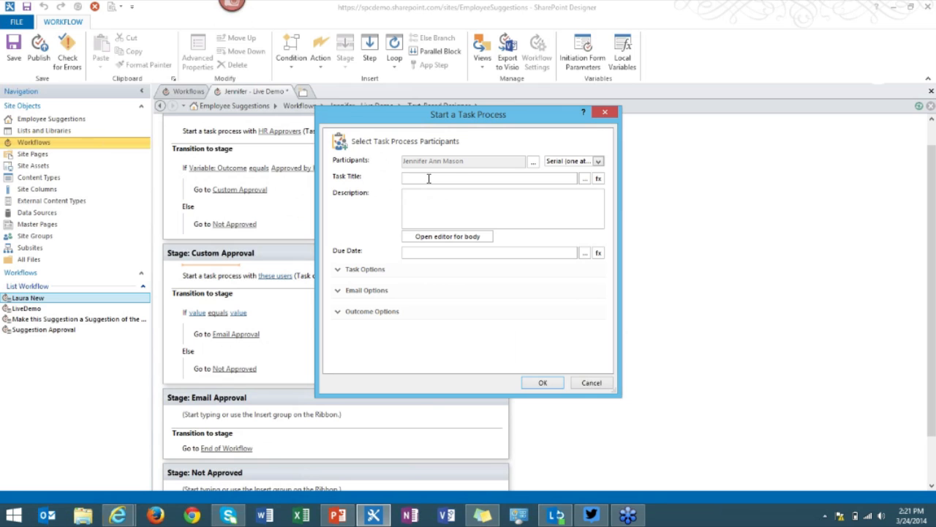
# - Enter "Custom Approval Task" as the task title and expand the task options
pyautogui.write('Custom Approval Task')
pyautogui.click(340, 270)
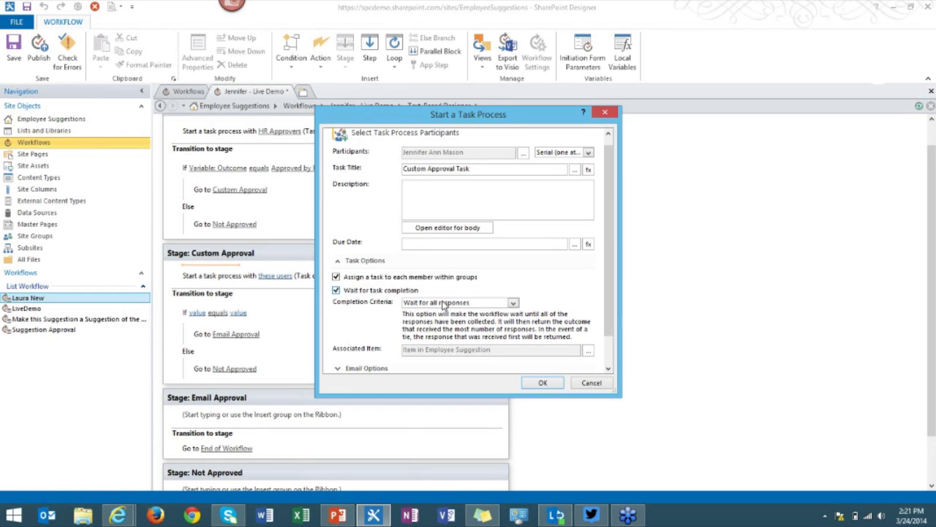
pyautogui.scroll(-1, 408, 357)
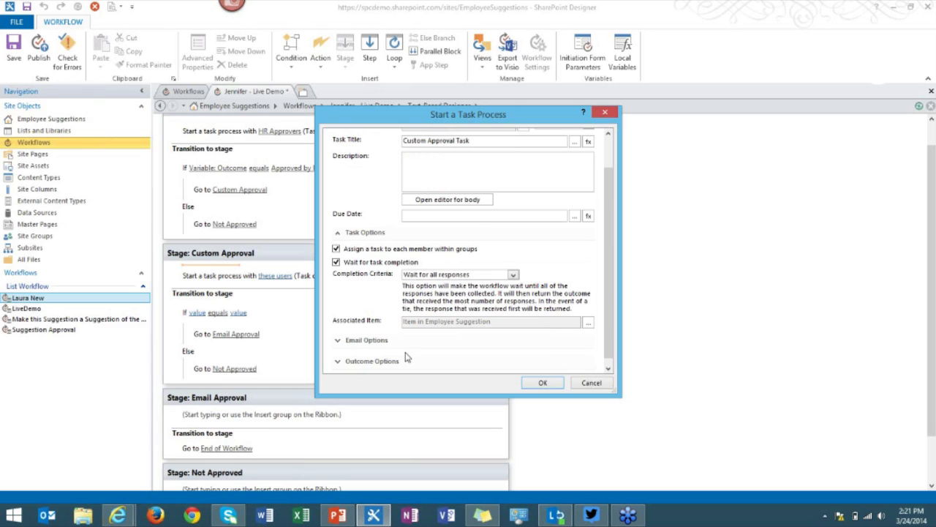
# - Examine the default task creation email in the email options without changing it
pyautogui.click(352, 341)
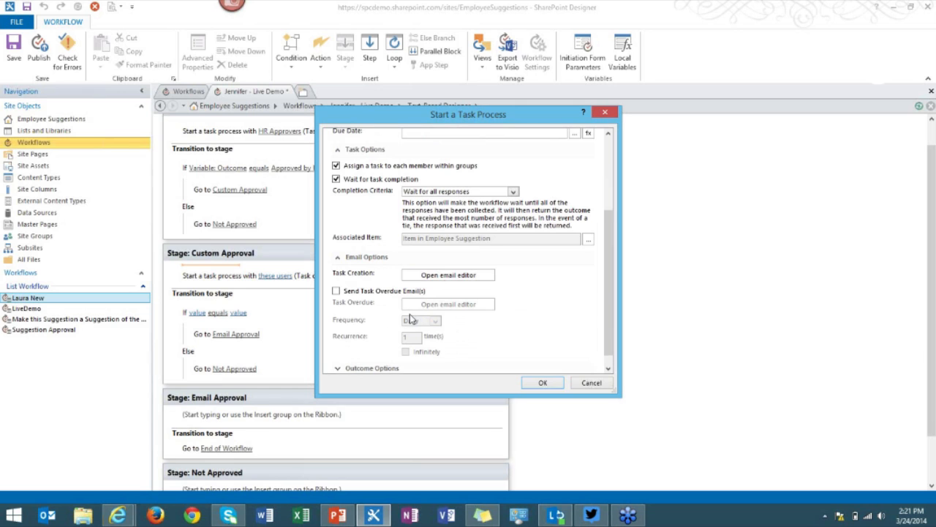
pyautogui.scroll(-1, 412, 320)
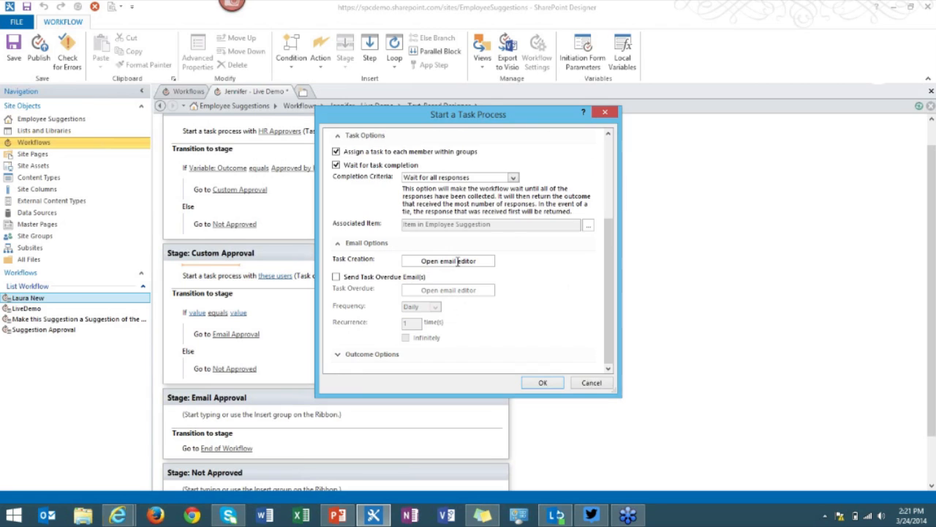
pyautogui.click(458, 262)
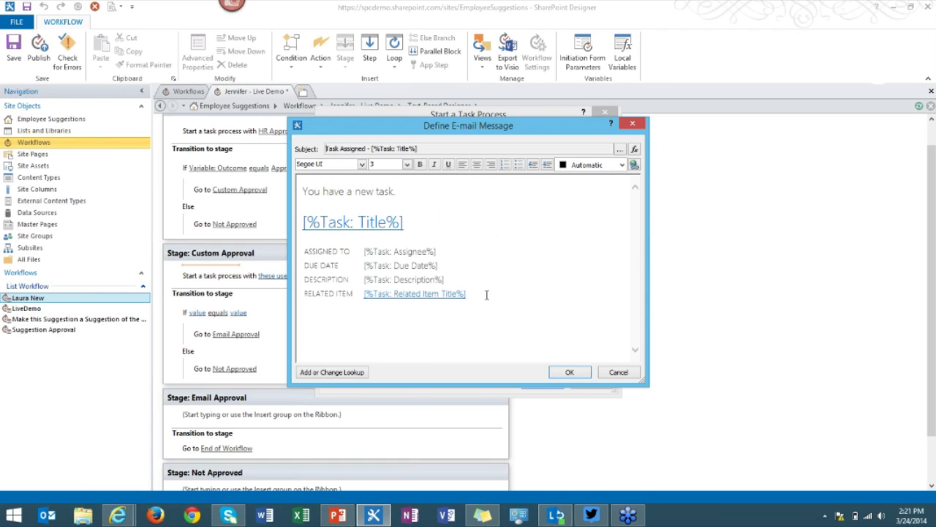
pyautogui.click(620, 373)
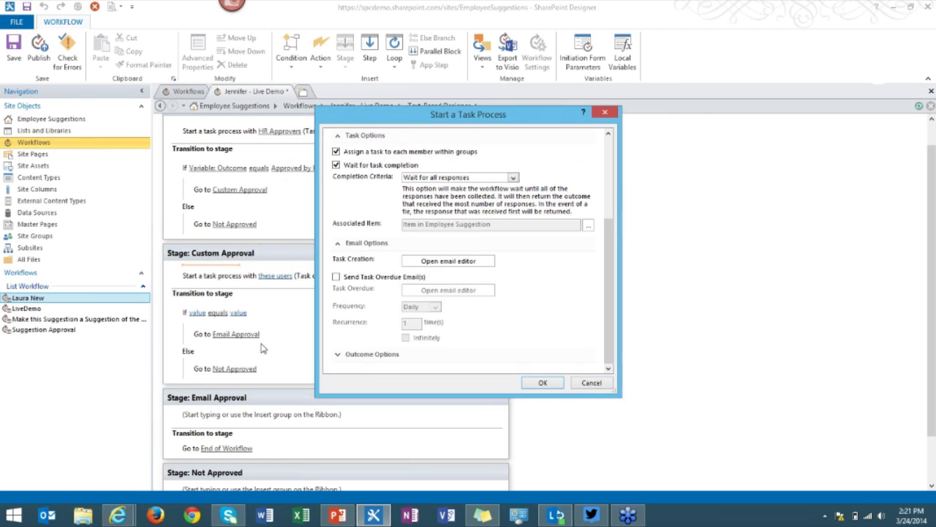
# - Set the Custom Approval task's content type to Live Demo Task in the outcome options
pyautogui.click(345, 355)
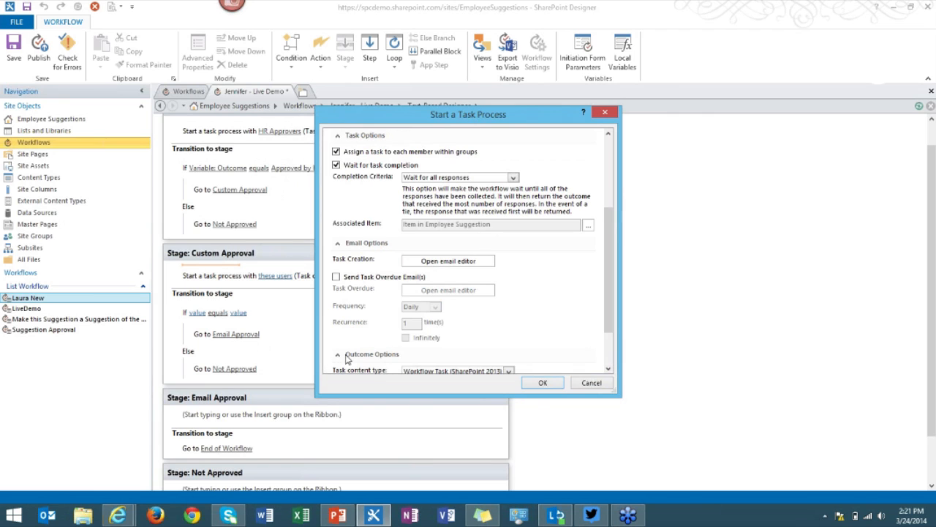
pyautogui.scroll(-2, 492, 316)
pyautogui.click(492, 315)
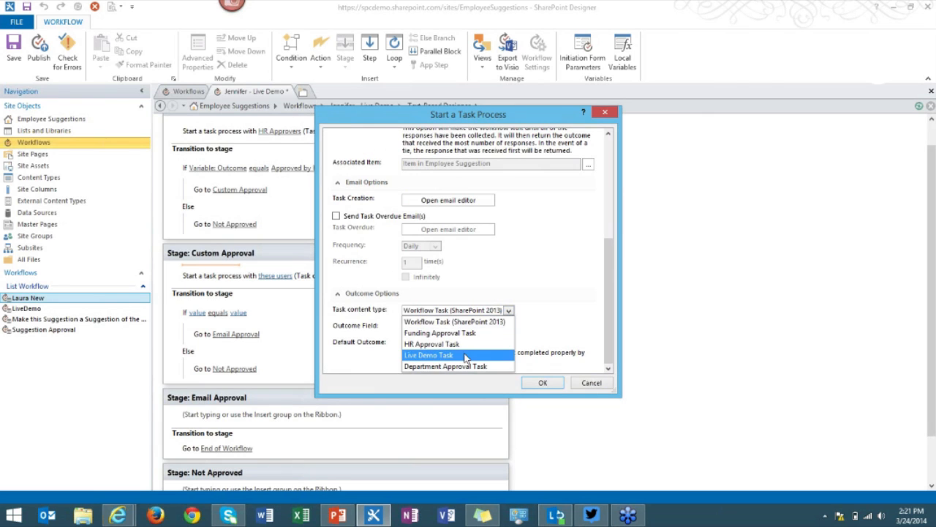
pyautogui.click(468, 355)
# - Set the outcome field to Custom Task Outcome with "I Love It" as the default outcome, and accept the task process
pyautogui.click(476, 340)
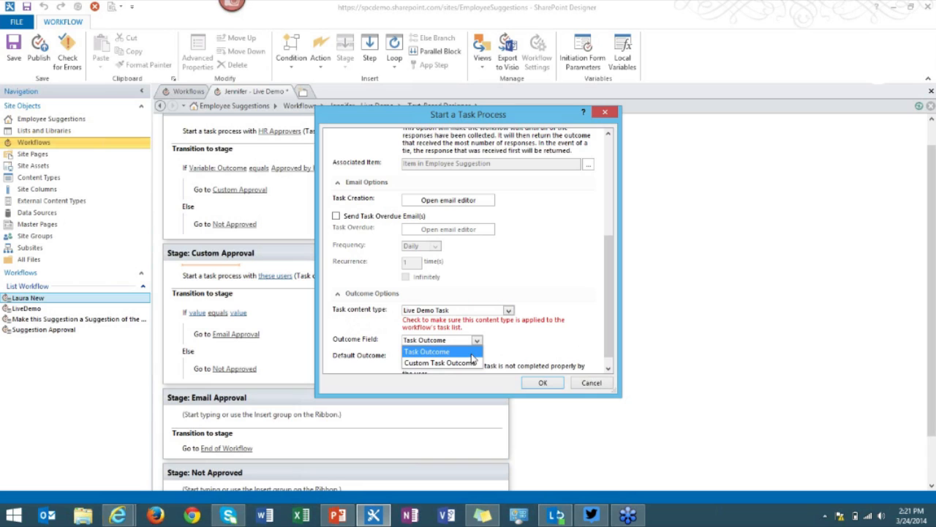
pyautogui.click(468, 363)
pyautogui.scroll(-1, 518, 346)
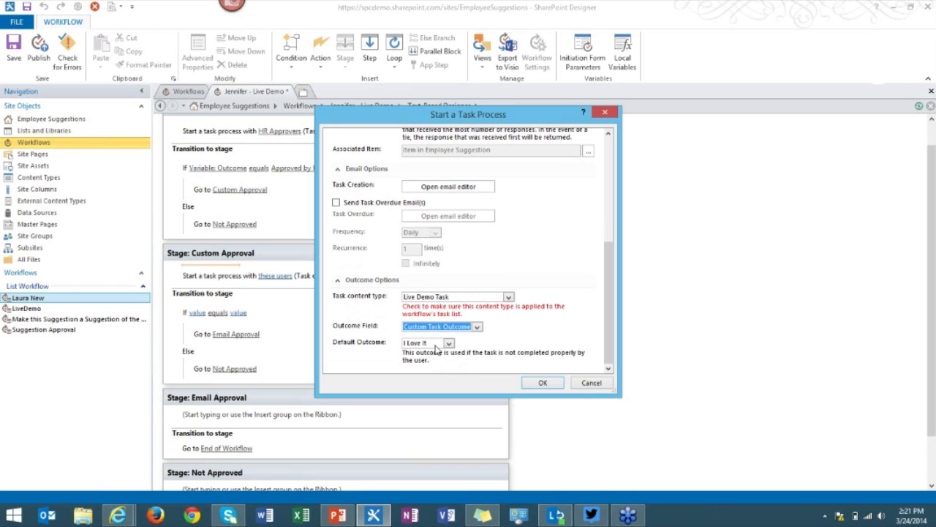
pyautogui.click(438, 344)
pyautogui.click(428, 353)
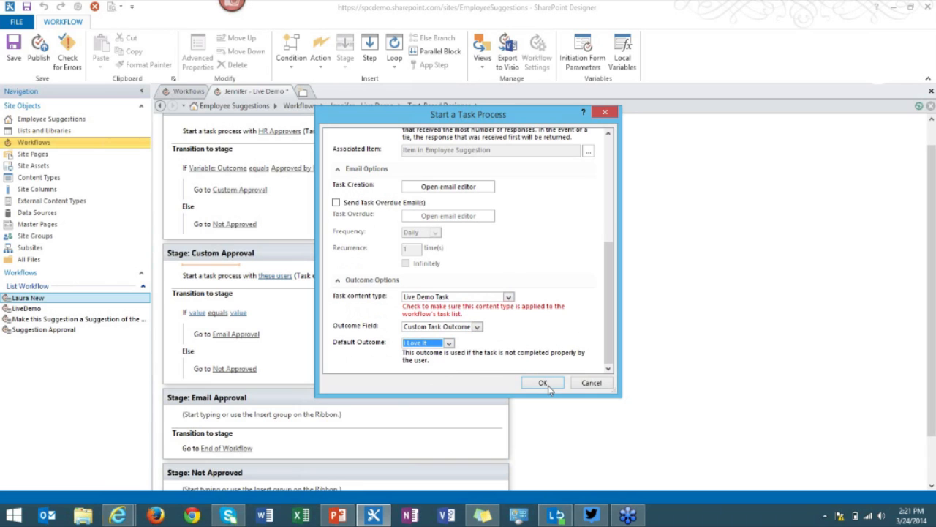
pyautogui.click(540, 381)
# - Store the Custom Approval task outcome in a new integer variable named CustomApprovalOutcome
pyautogui.click(208, 314)
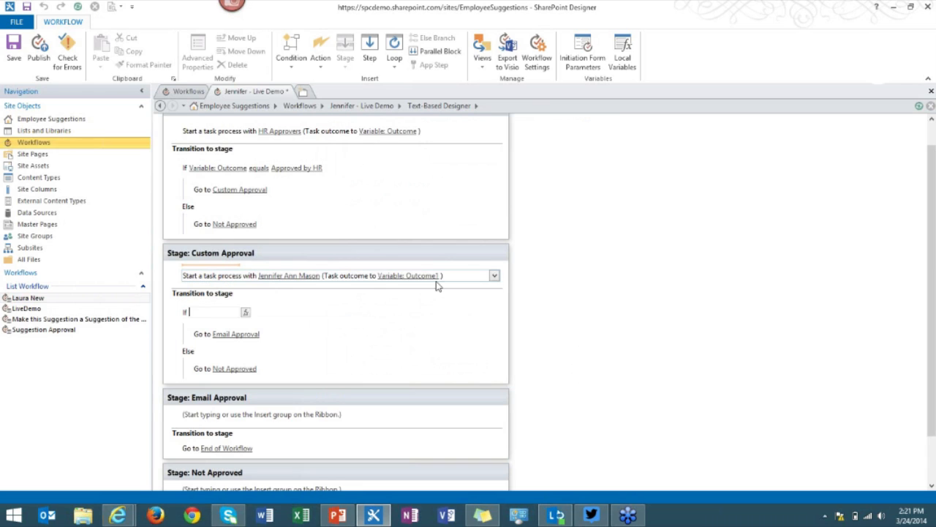
pyautogui.click(600, 295)
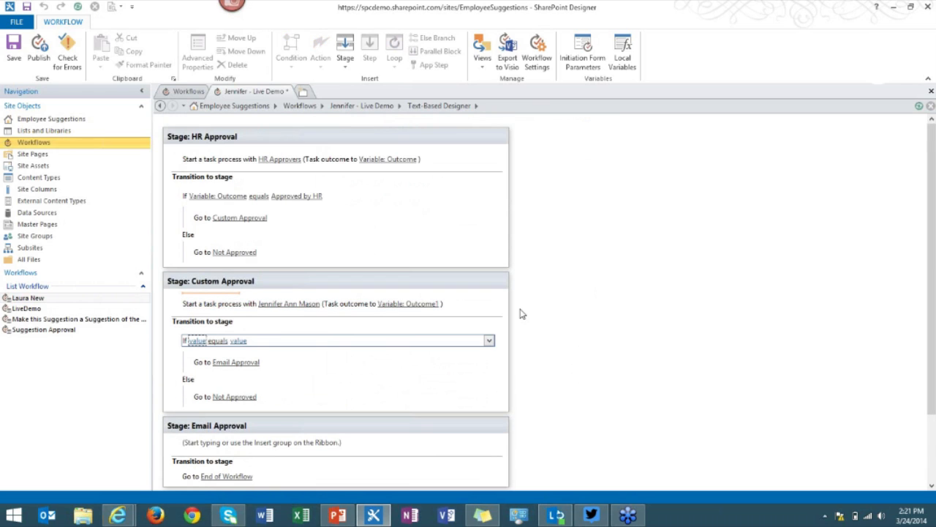
pyautogui.click(412, 308)
pyautogui.click(414, 310)
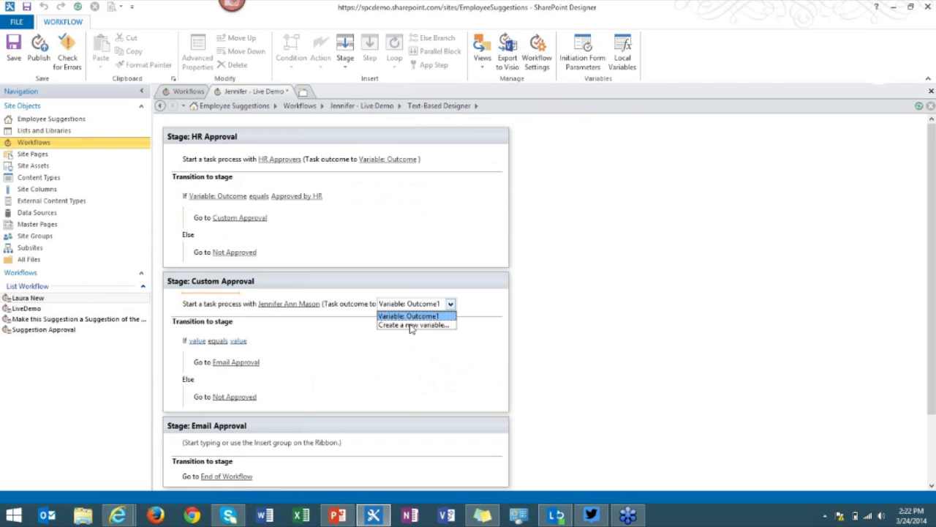
pyautogui.click(411, 325)
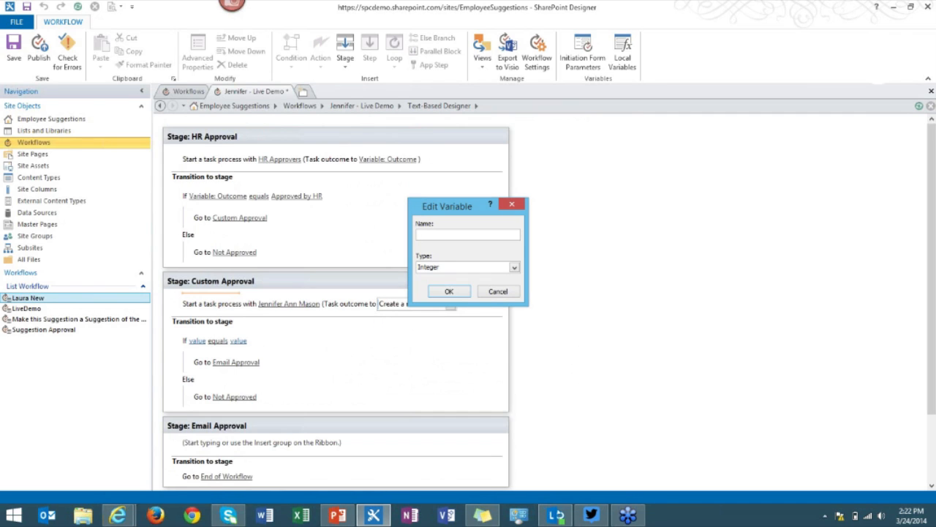
pyautogui.write('CustomApprovalOutcome')
pyautogui.click(449, 291)
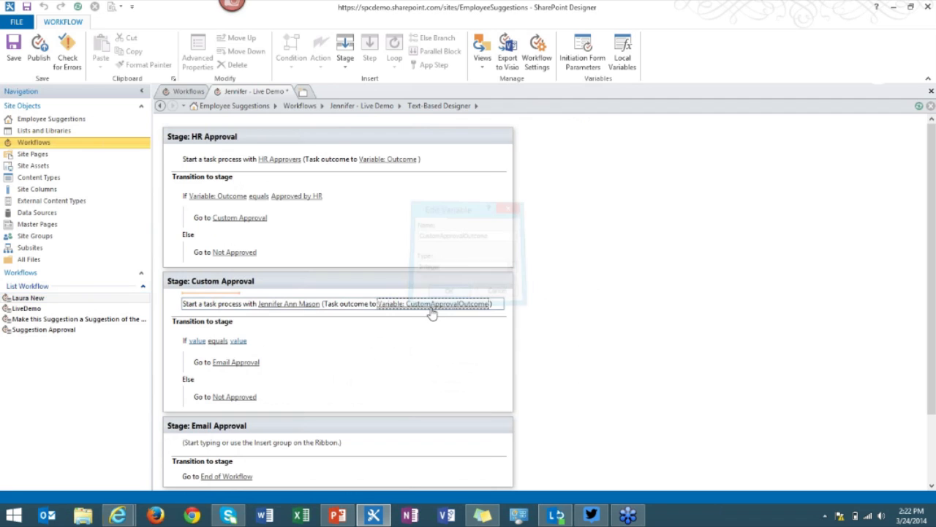
# - Set the Custom Approval transition condition to the workflow variable CustomApprovalOutcome equals "I Love It"
pyautogui.click(202, 341)
pyautogui.click(246, 341)
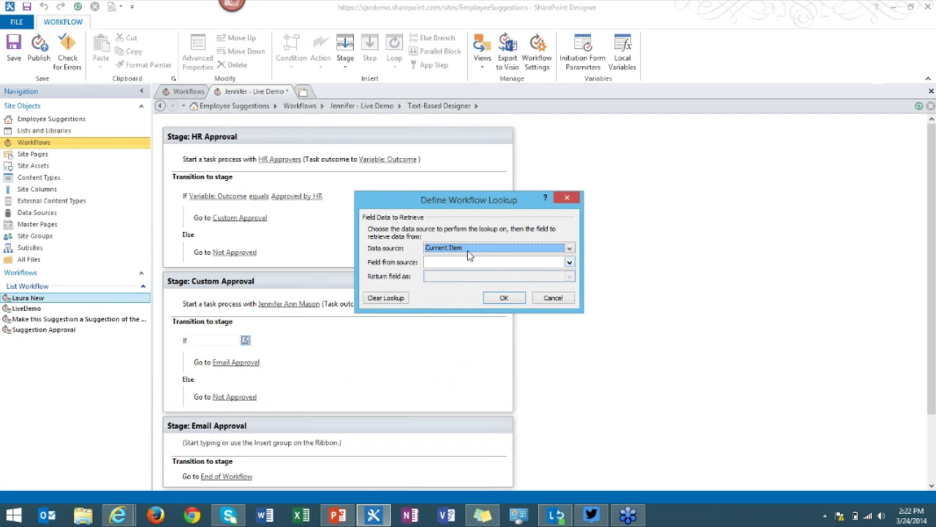
pyautogui.click(471, 250)
pyautogui.click(476, 267)
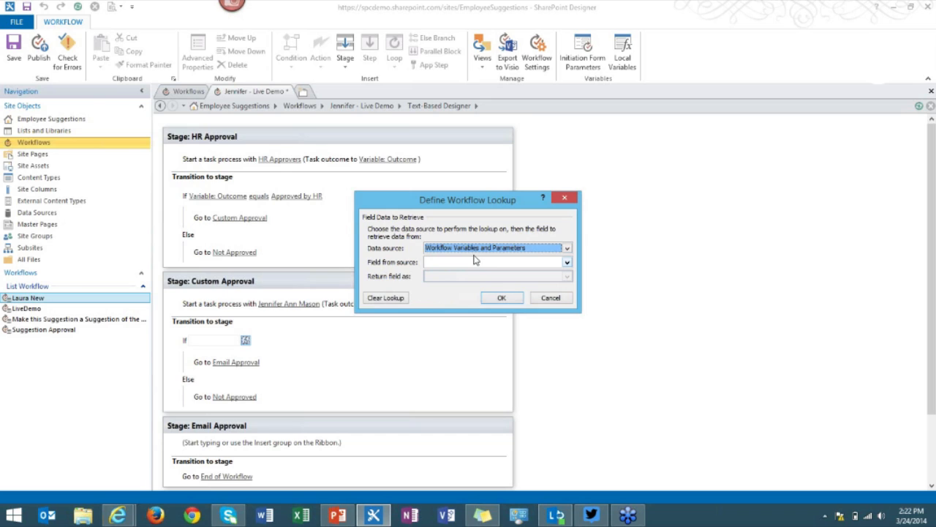
pyautogui.click(481, 263)
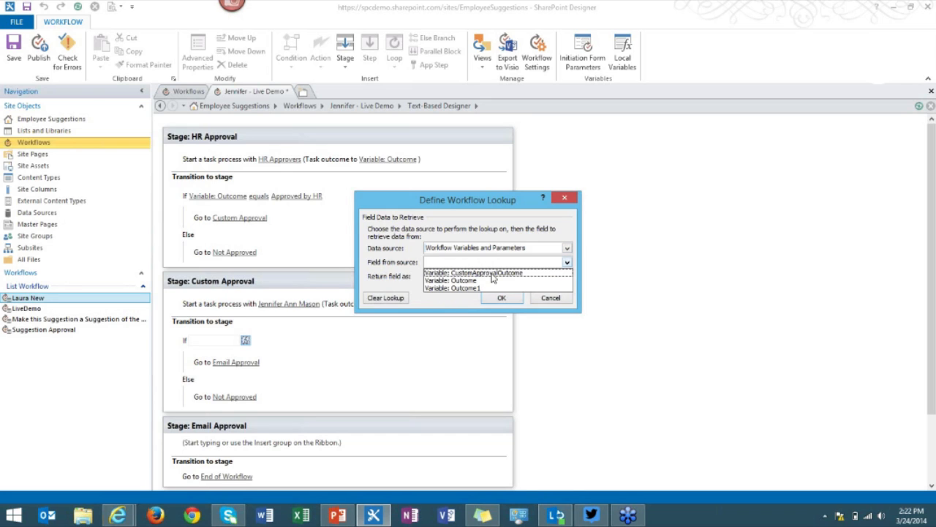
pyautogui.click(493, 273)
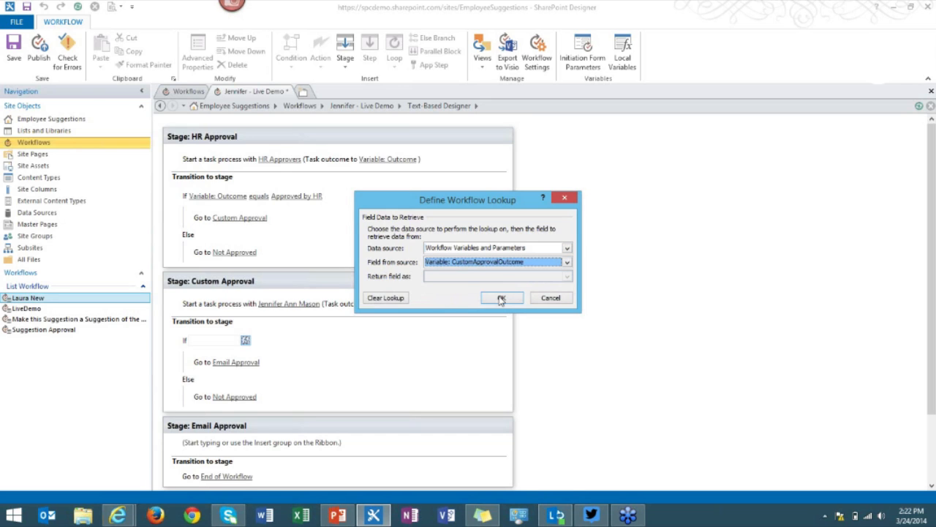
pyautogui.click(502, 298)
pyautogui.click(333, 342)
pyautogui.click(341, 353)
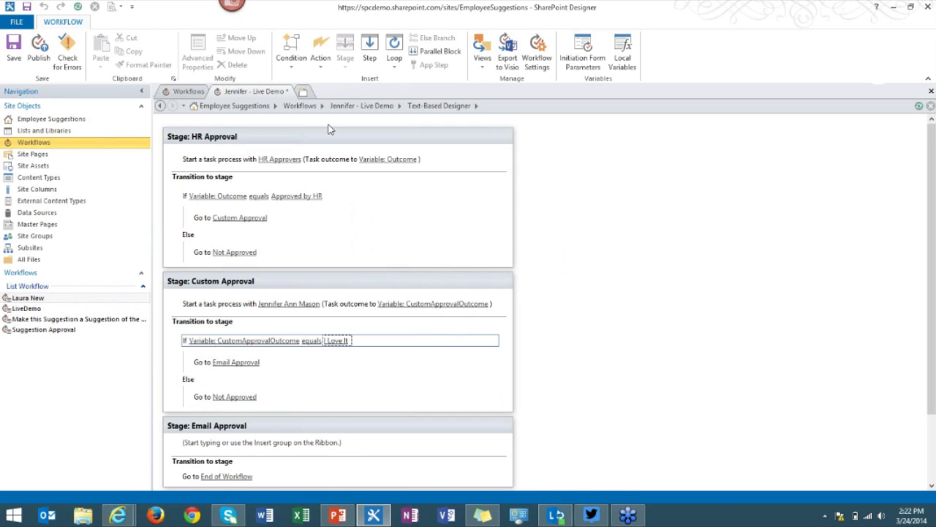
# - Insert an Add Time to Date action before the task process in the Custom Approval stage
pyautogui.click(197, 159)
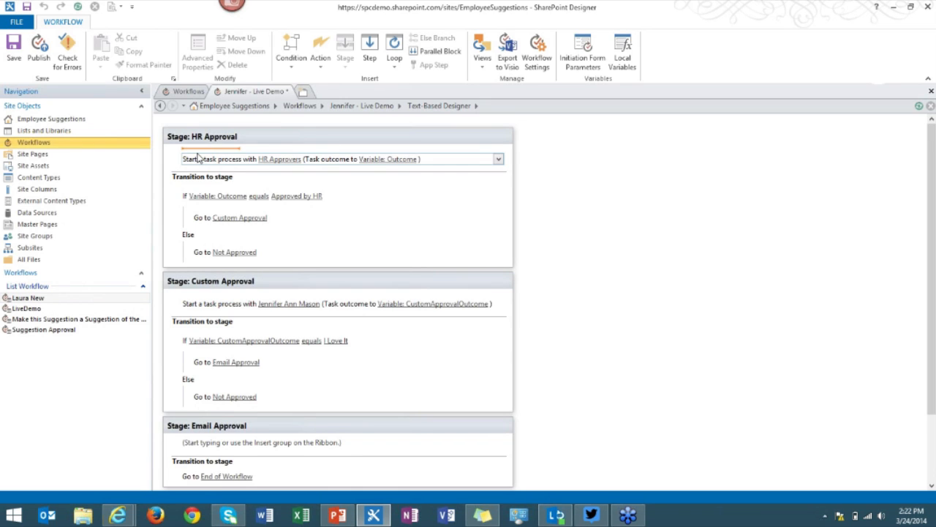
pyautogui.click(190, 294)
pyautogui.write('a')
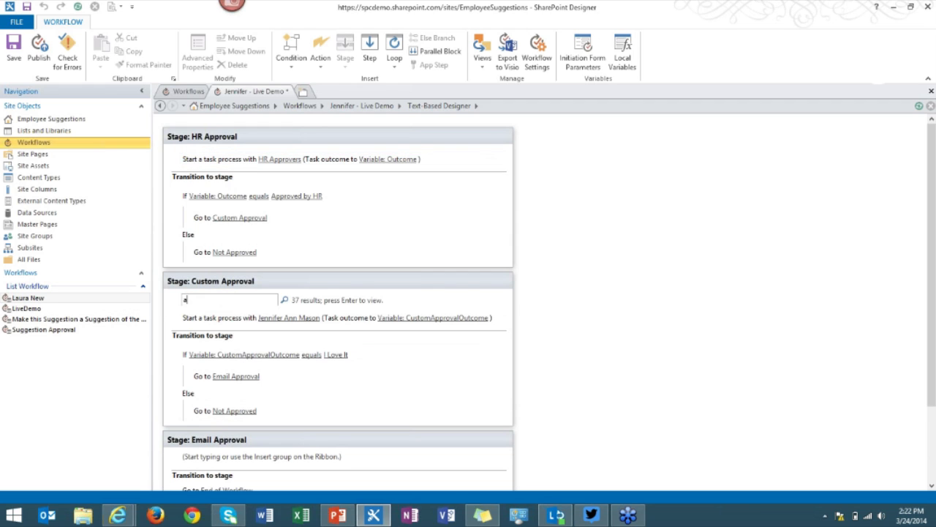
pyautogui.write('dd tim')
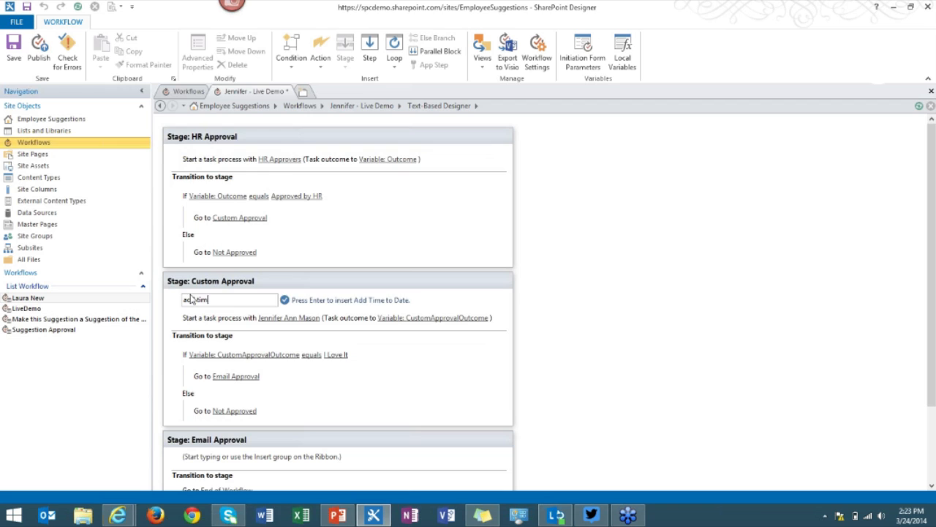
pyautogui.press('Return')
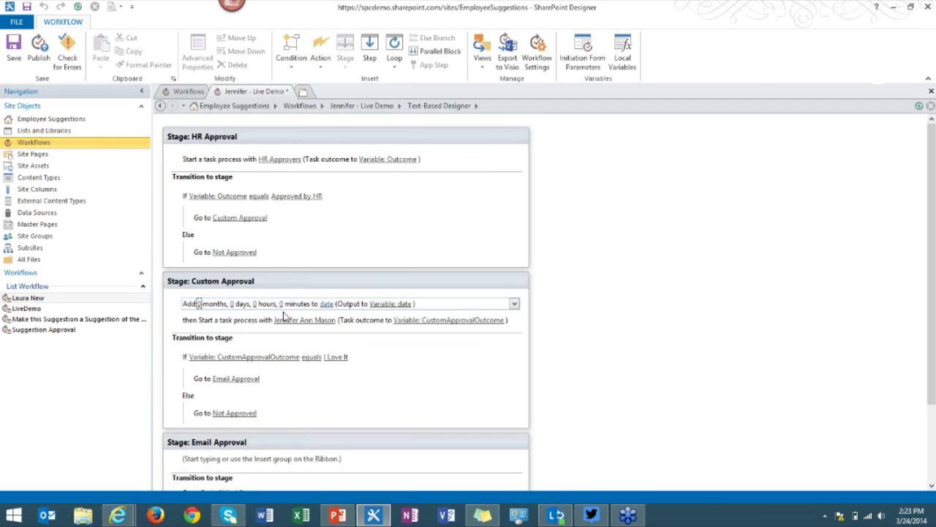
# - Configure the Add Time to Date action to add 7 days to the current date
pyautogui.click(205, 308)
pyautogui.click(231, 305)
pyautogui.write('7')
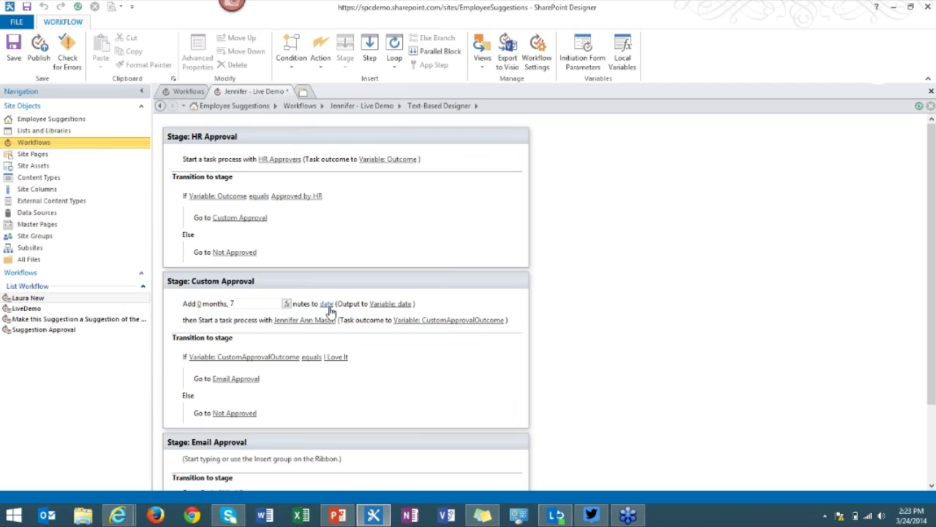
pyautogui.click(327, 304)
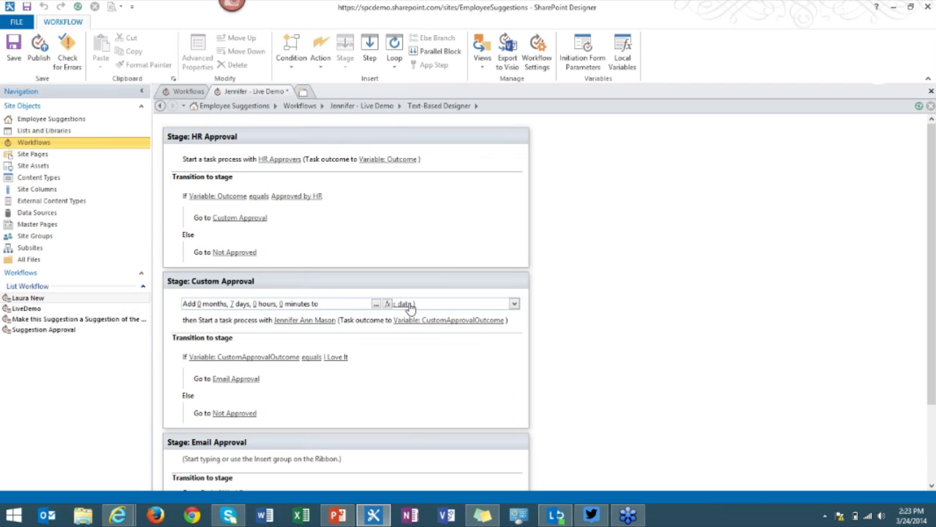
pyautogui.click(377, 303)
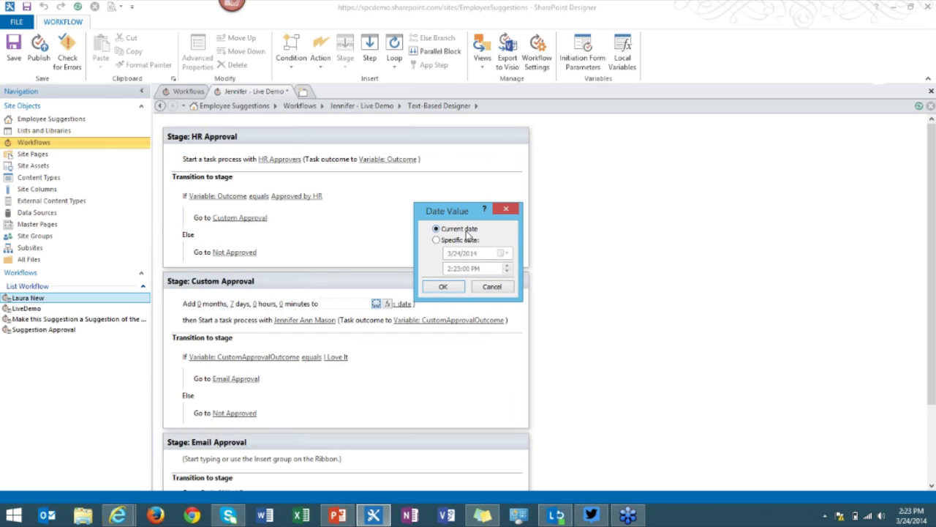
pyautogui.click(446, 287)
# - Output the calculated date to a new Date/Time variable named DueDate
pyautogui.click(397, 304)
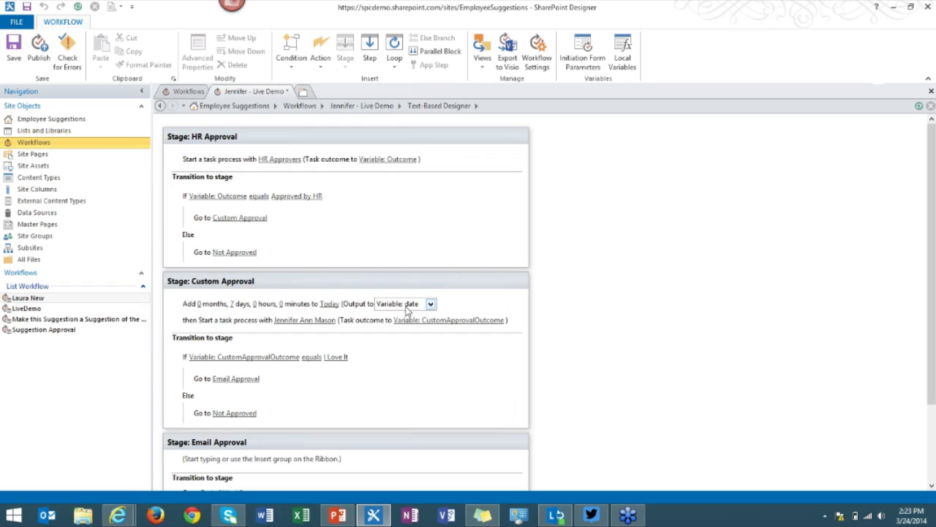
pyautogui.click(414, 316)
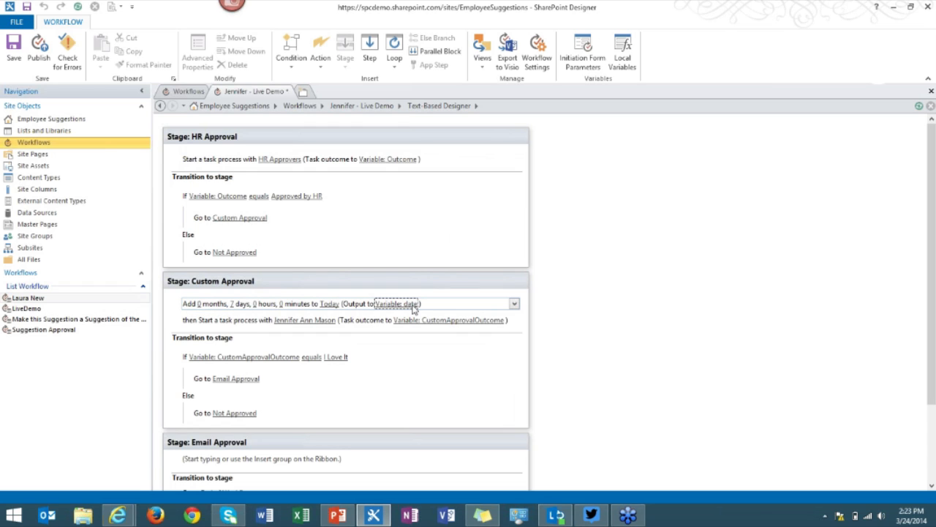
pyautogui.click(414, 308)
pyautogui.click(406, 326)
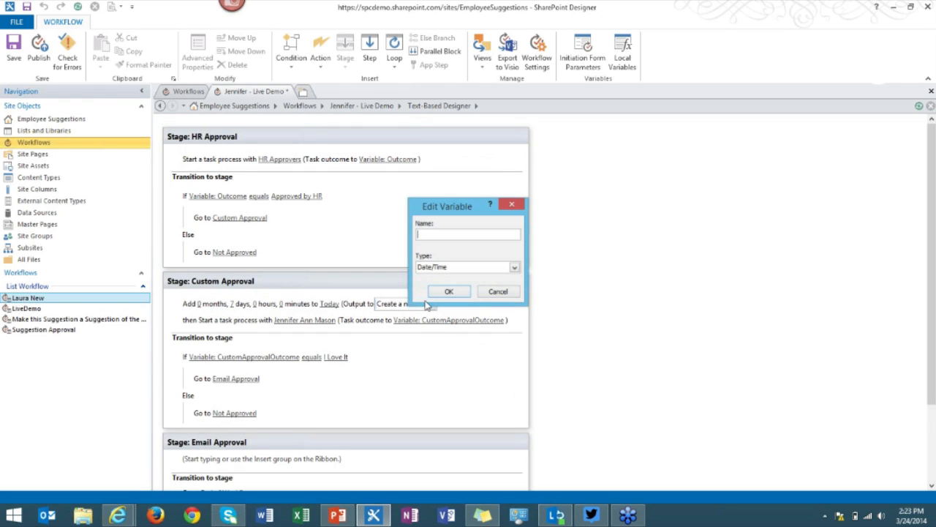
pyautogui.write('DueDate')
pyautogui.click(450, 292)
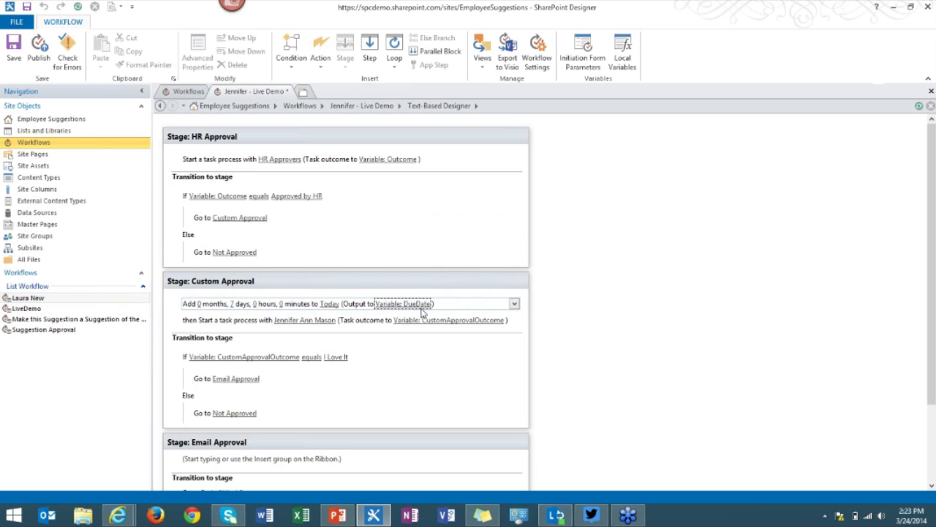
# - Set the Custom Approval task's due date to the workflow variable DueDate through a lookup, and accept the task process
pyautogui.click(304, 321)
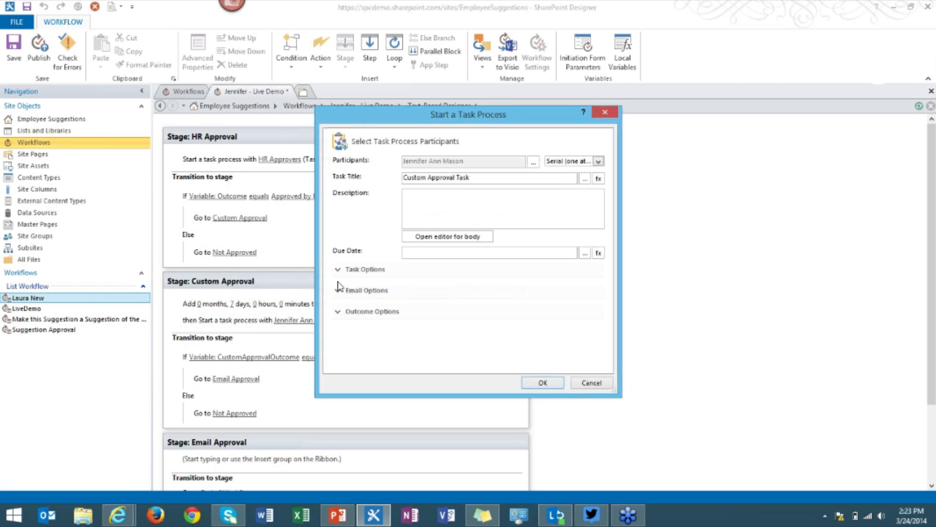
pyautogui.click(339, 270)
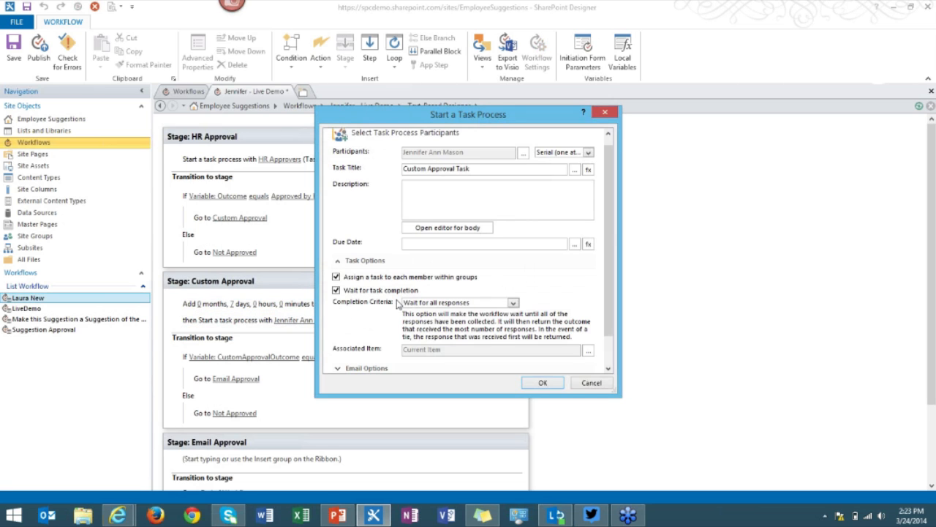
pyautogui.click(575, 244)
pyautogui.click(491, 286)
pyautogui.click(588, 244)
pyautogui.click(476, 248)
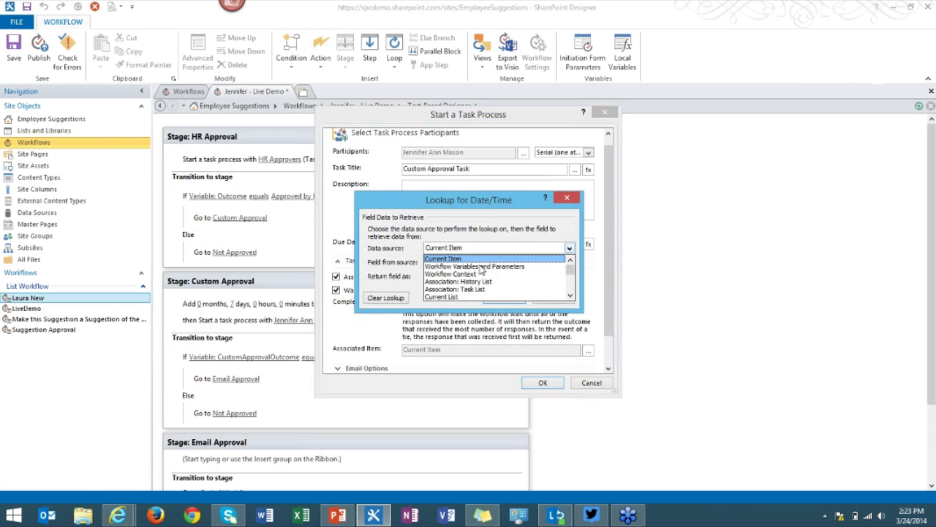
pyautogui.click(474, 263)
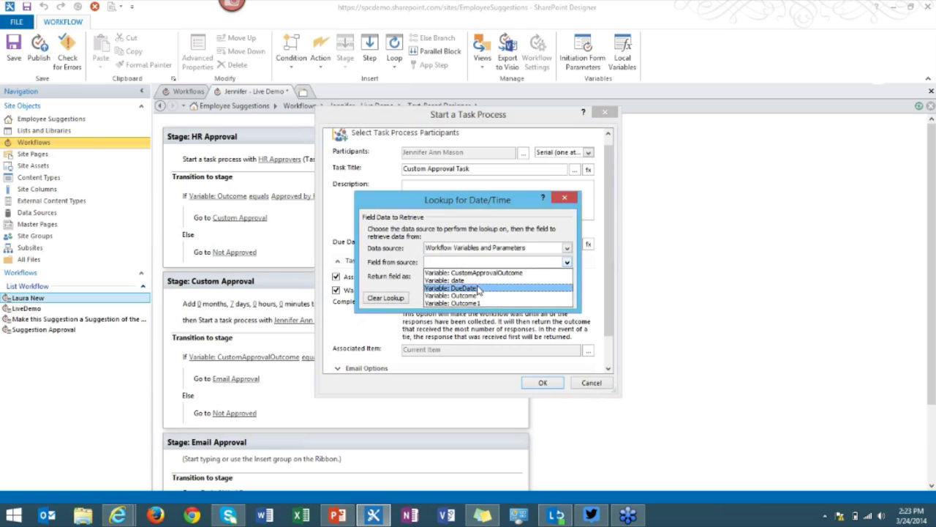
pyautogui.click(480, 290)
pyautogui.click(501, 300)
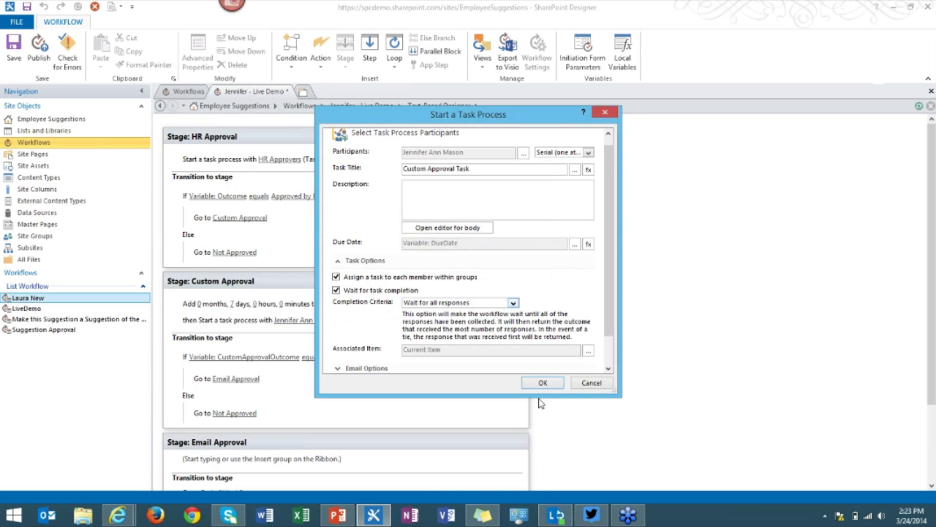
pyautogui.click(543, 383)
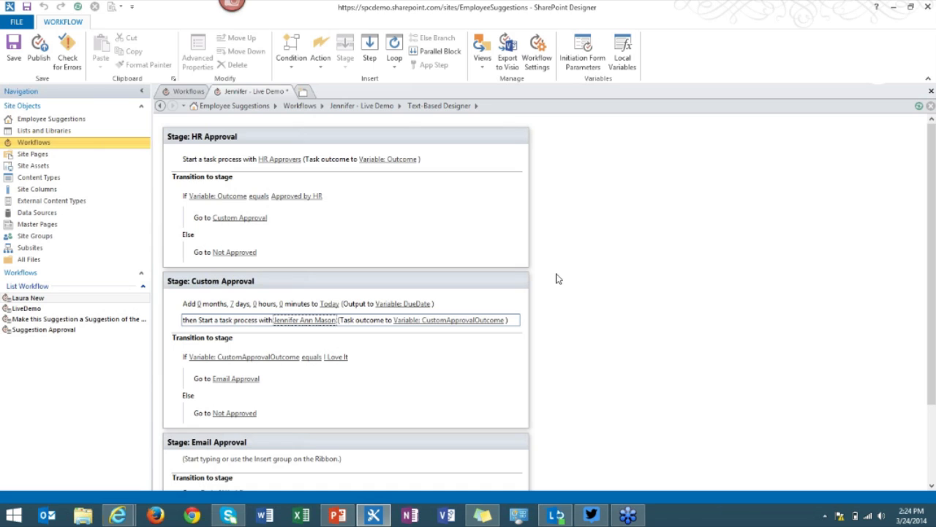
# - Remove the unused Outcome1 and date variables from the workflow's local variables
pyautogui.click(622, 59)
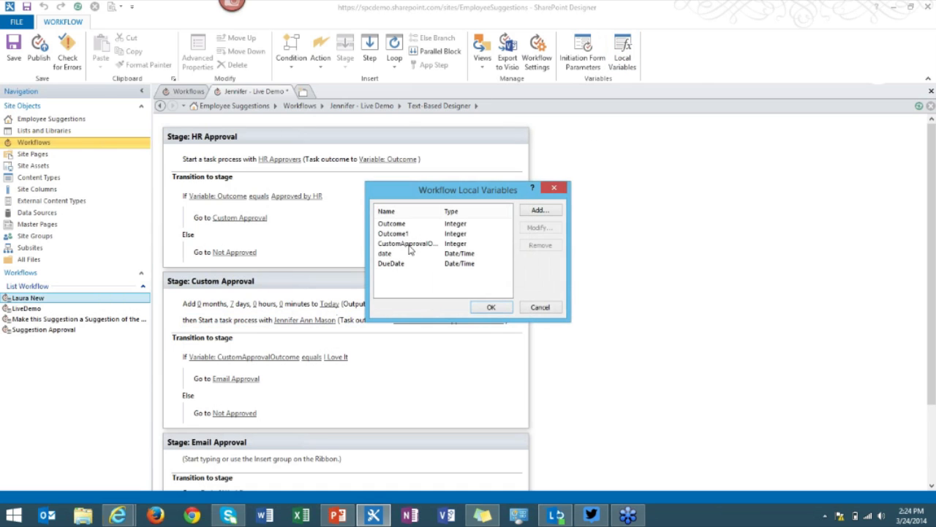
pyautogui.click(388, 233)
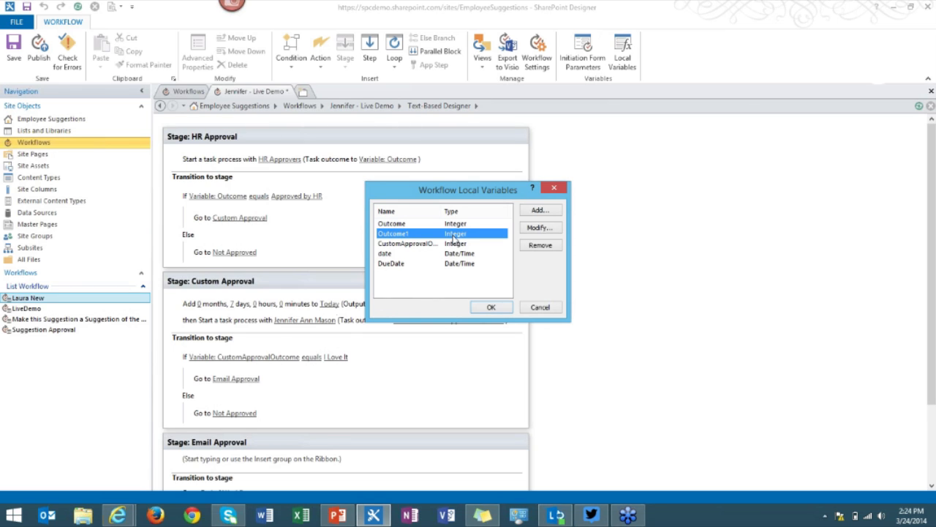
pyautogui.click(545, 247)
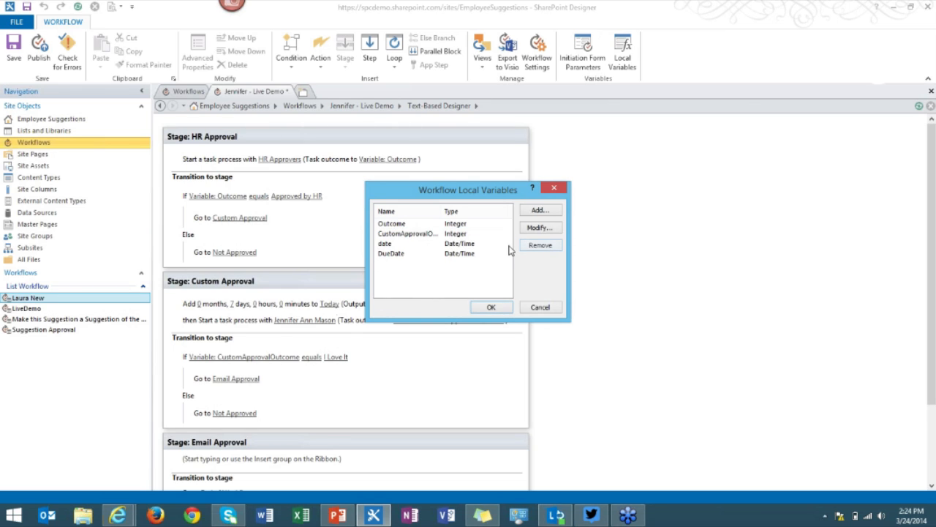
pyautogui.click(475, 244)
pyautogui.click(540, 245)
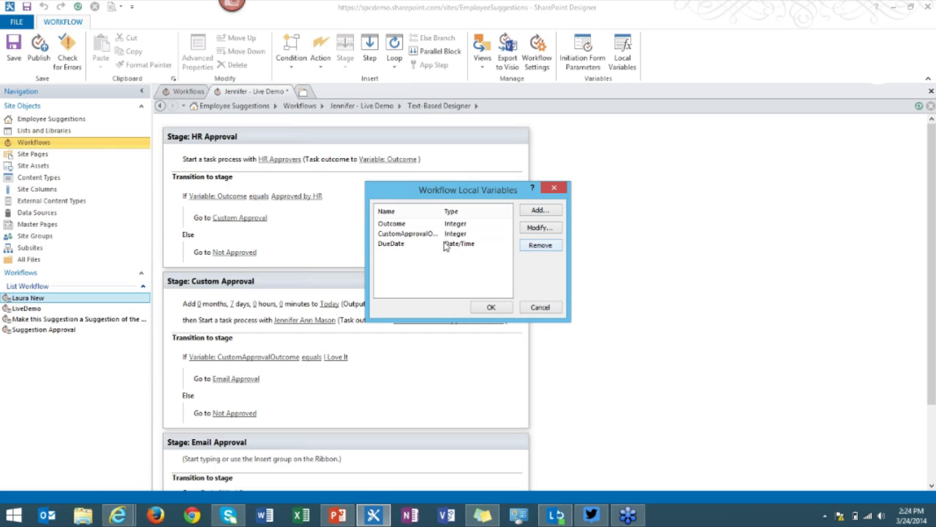
pyautogui.click(492, 307)
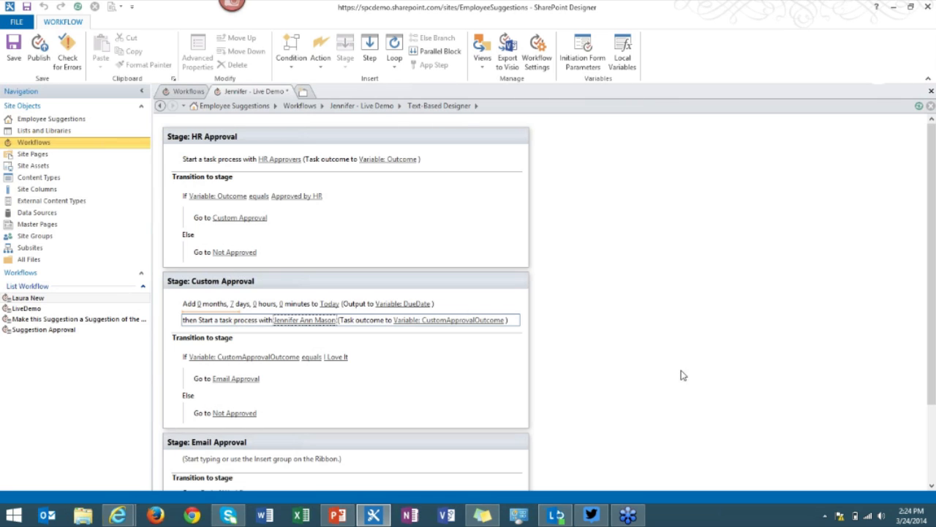
# - Insert a Send an Email action in the Email Approval stage
pyautogui.scroll(-3, 241, 383)
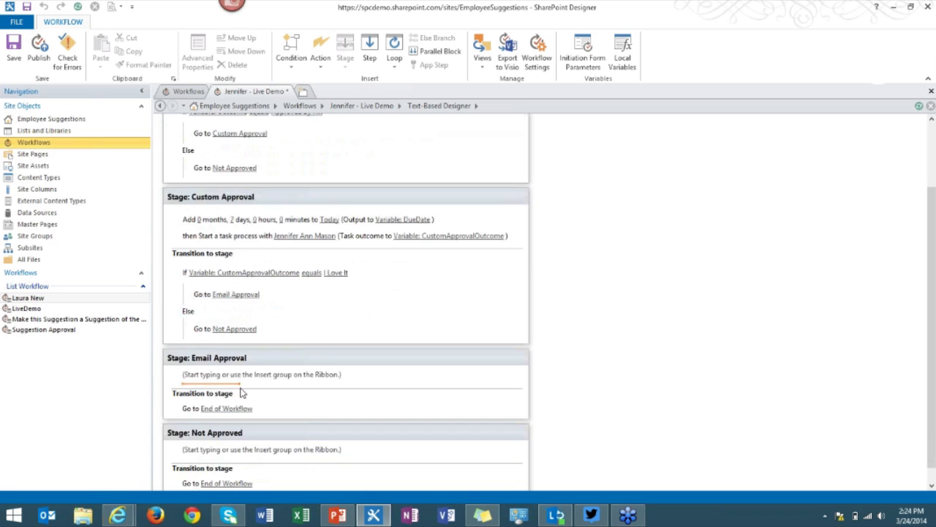
pyautogui.click(242, 392)
pyautogui.write('email')
pyautogui.press('Return')
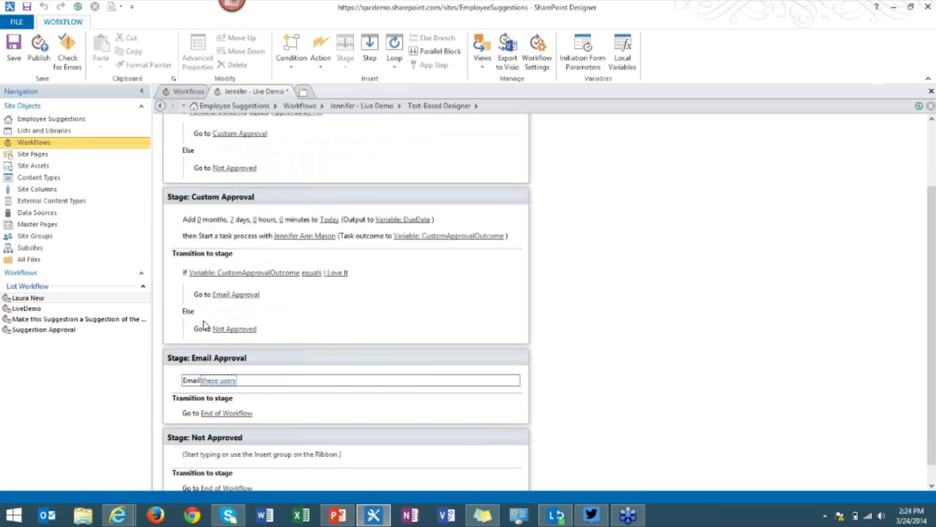
# - Address the Email Approval stage's email to the current item's Created By field, returned as Login Name, through a workflow user lookup
pyautogui.click(217, 381)
pyautogui.click(634, 131)
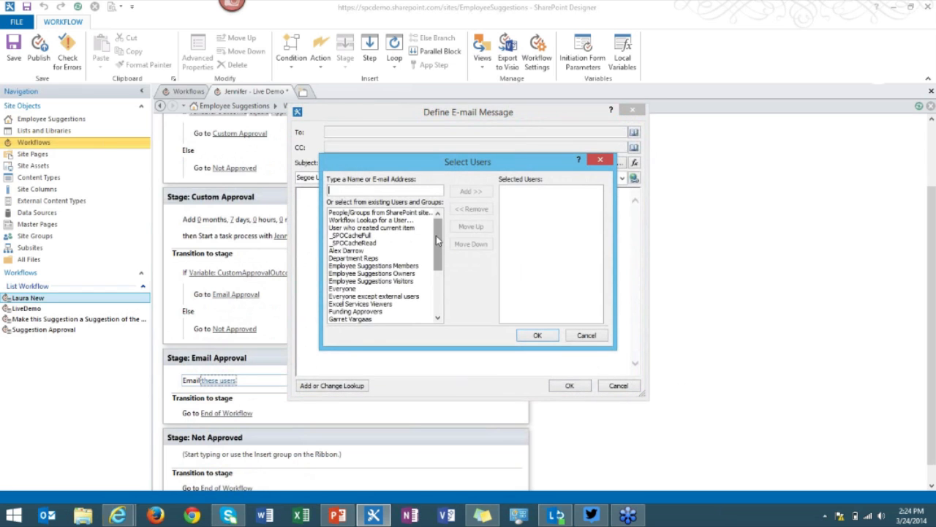
pyautogui.doubleClick(397, 220)
pyautogui.click(494, 262)
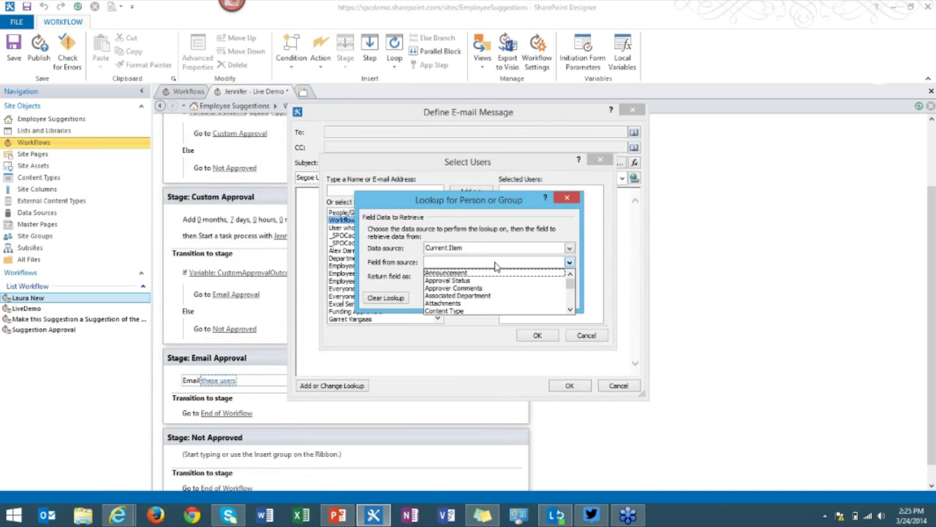
pyautogui.scroll(-2, 492, 291)
pyautogui.click(486, 291)
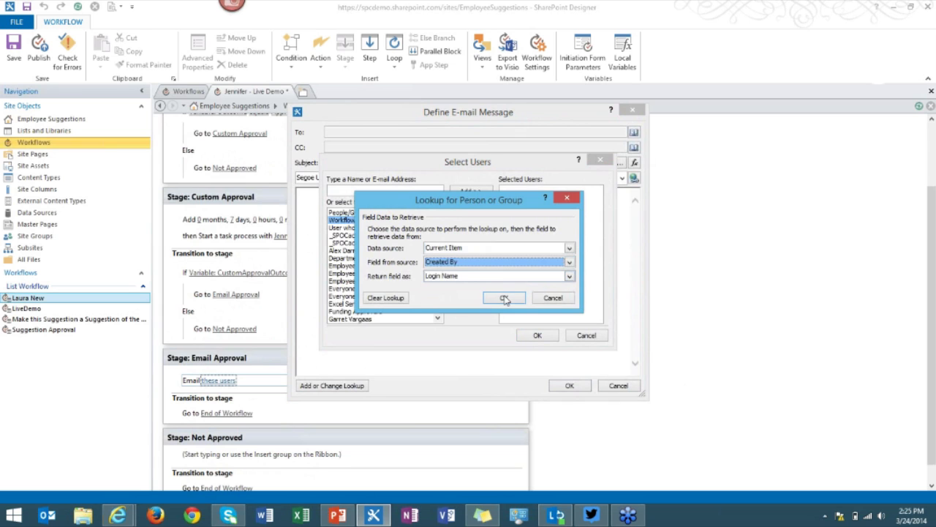
pyautogui.click(505, 298)
pyautogui.click(537, 335)
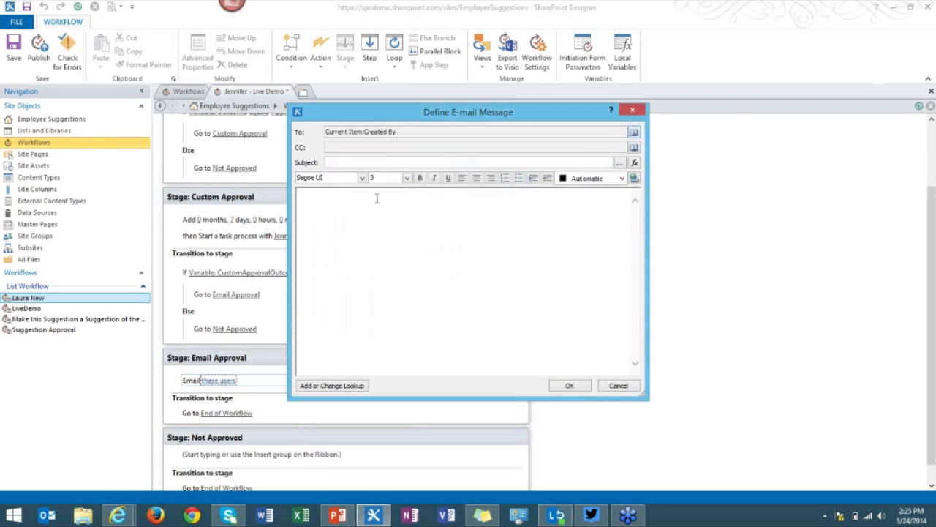
# - Enter the subject "Your Request has been Approved!" and the body line "Your request has been approved!", followed by blank space
pyautogui.click(345, 164)
pyautogui.write('Your Request has been Approved!')
pyautogui.click(343, 230)
pyautogui.write('Your request ')
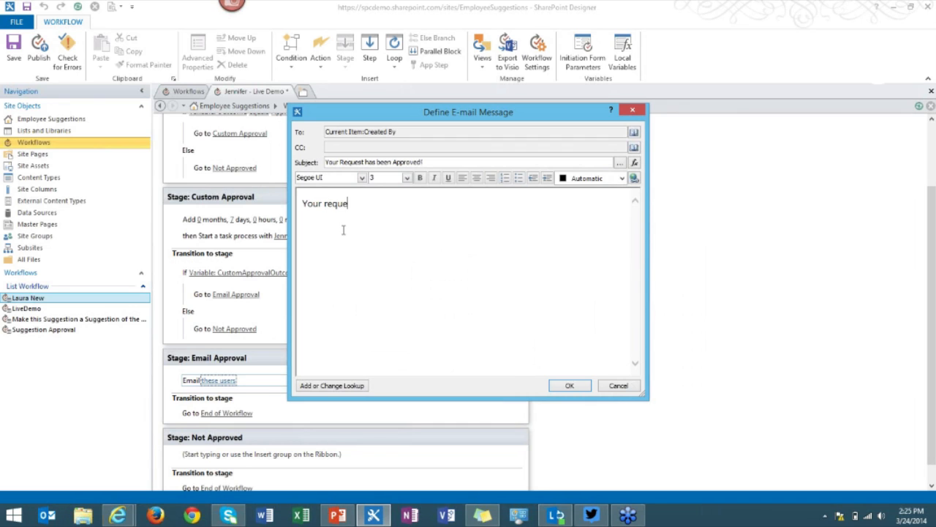
pyautogui.write('has been approved!')
pyautogui.press('Return')
pyautogui.press('Return')
# - Add the line "Request Title:" to the email body, followed by a lookup to the current item's Title
pyautogui.write('Reque')
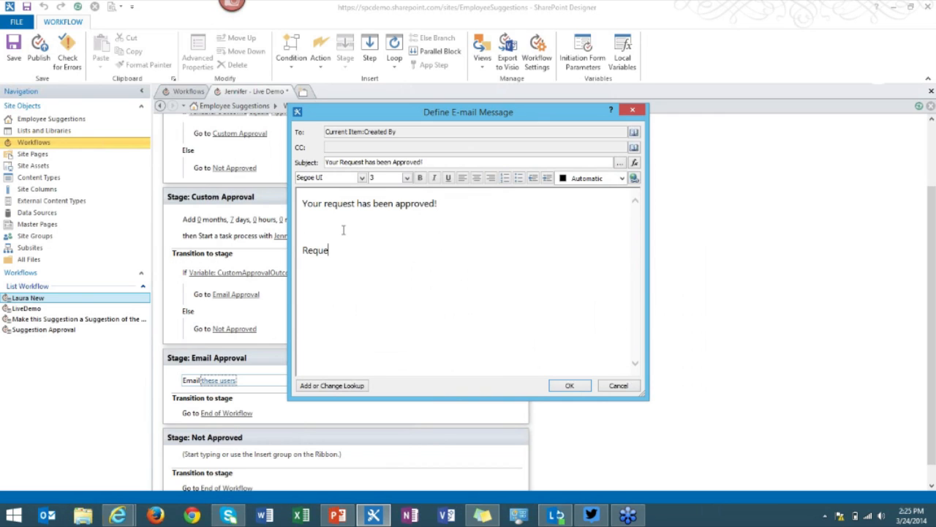
pyautogui.write('st Title:')
pyautogui.click(332, 385)
pyautogui.click(472, 263)
pyautogui.scroll(-5, 470, 293)
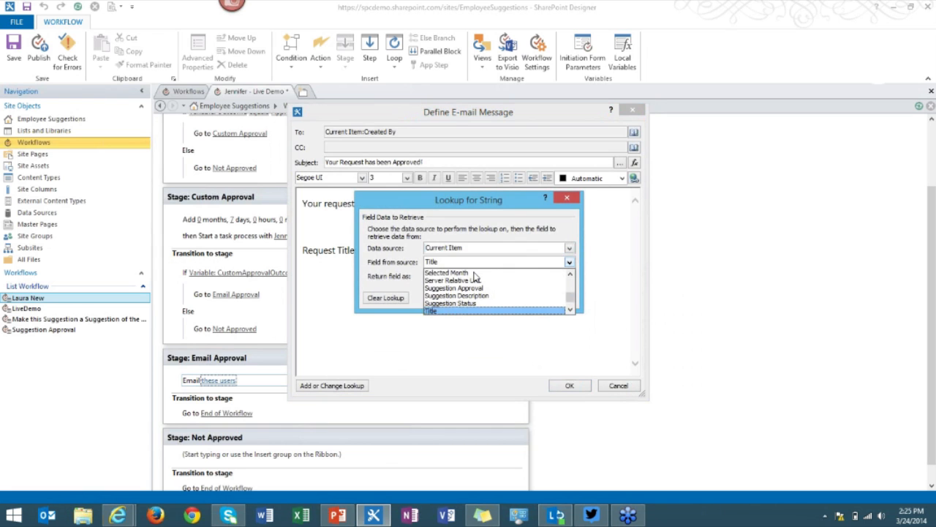
pyautogui.click(442, 310)
pyautogui.click(503, 298)
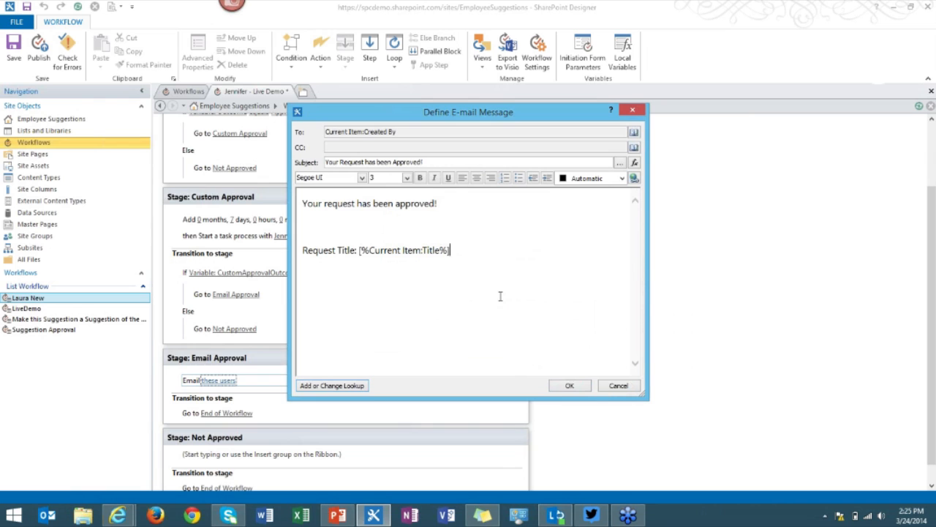
# - Format the Request Title line in dark blue, font size 4 and italic
pyautogui.click(295, 251)
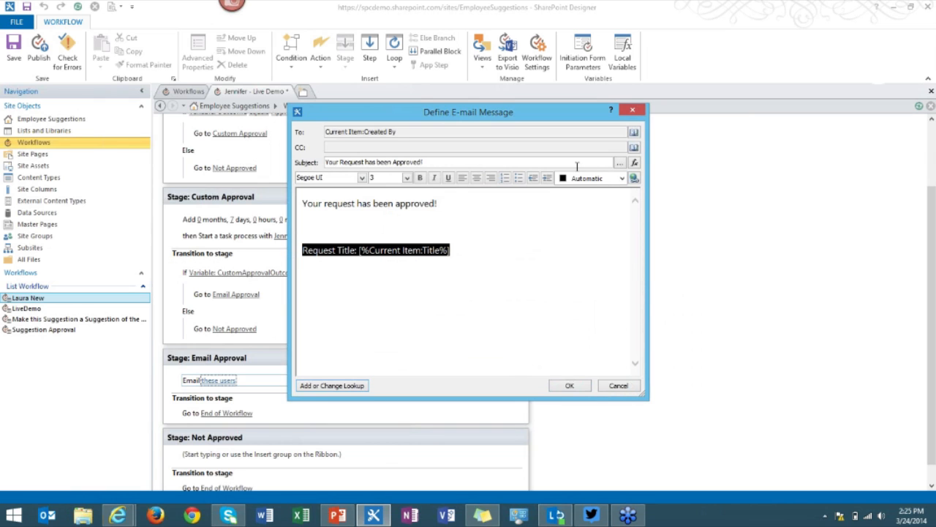
pyautogui.click(622, 179)
pyautogui.click(617, 206)
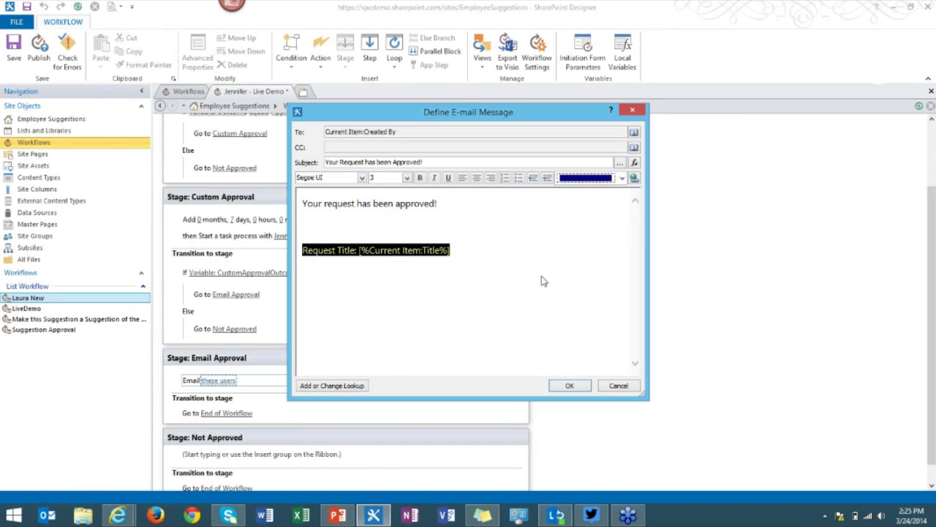
pyautogui.click(407, 178)
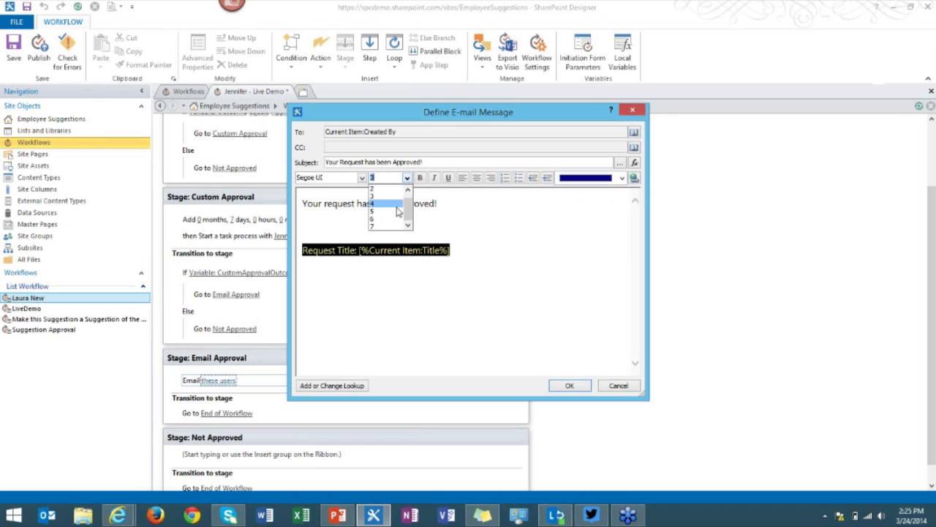
pyautogui.click(398, 206)
pyautogui.click(435, 178)
pyautogui.click(434, 179)
pyautogui.click(436, 178)
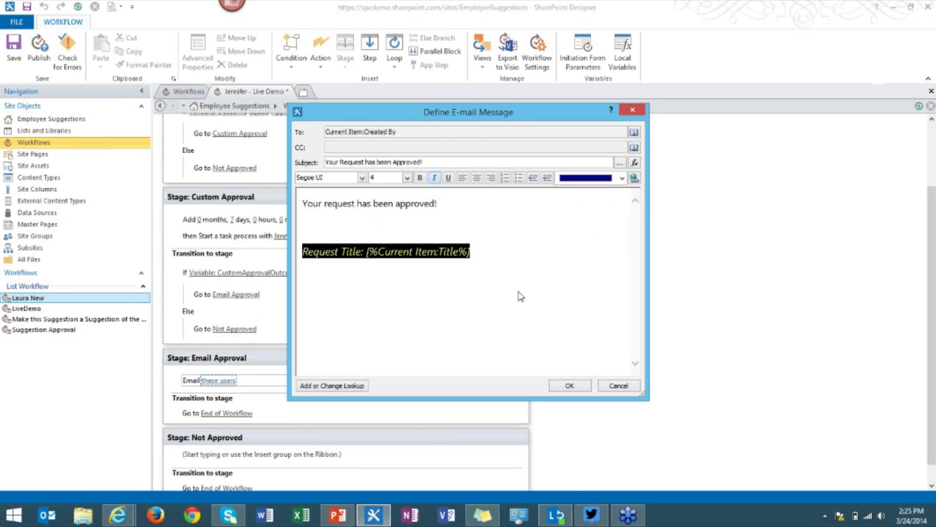
# - Remove the extra blank line above the Request Title line and accept the email message
pyautogui.click(475, 215)
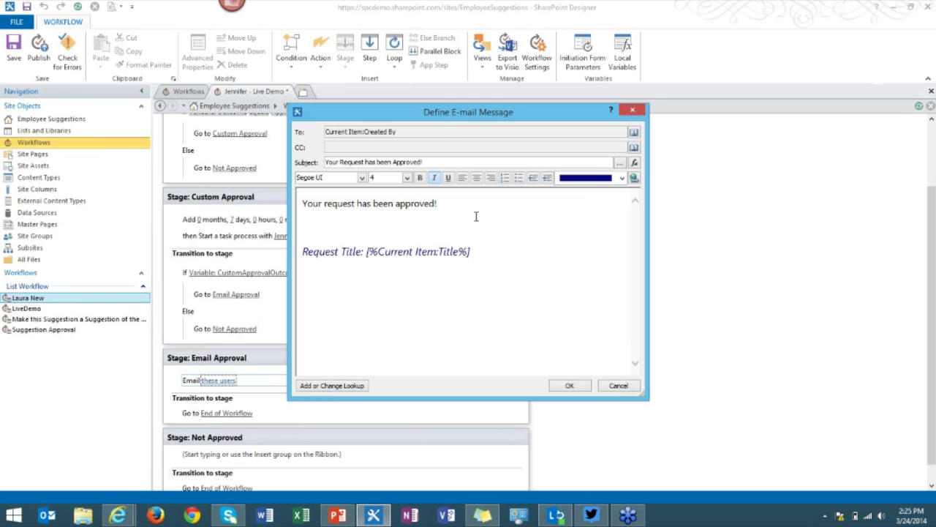
pyautogui.press('Delete')
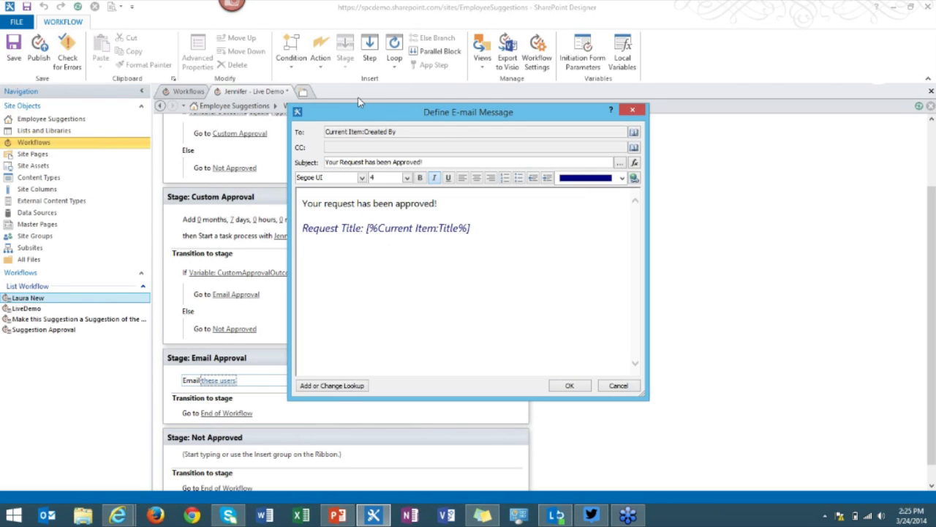
pyautogui.click(570, 386)
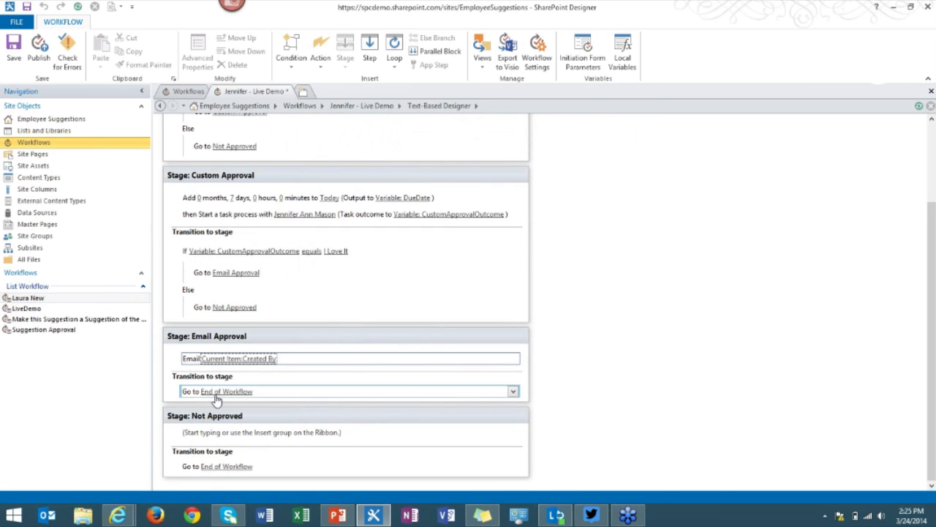
# - Insert a Send an Email action in the Not Approved stage
pyautogui.click(215, 437)
pyautogui.write('emaill')
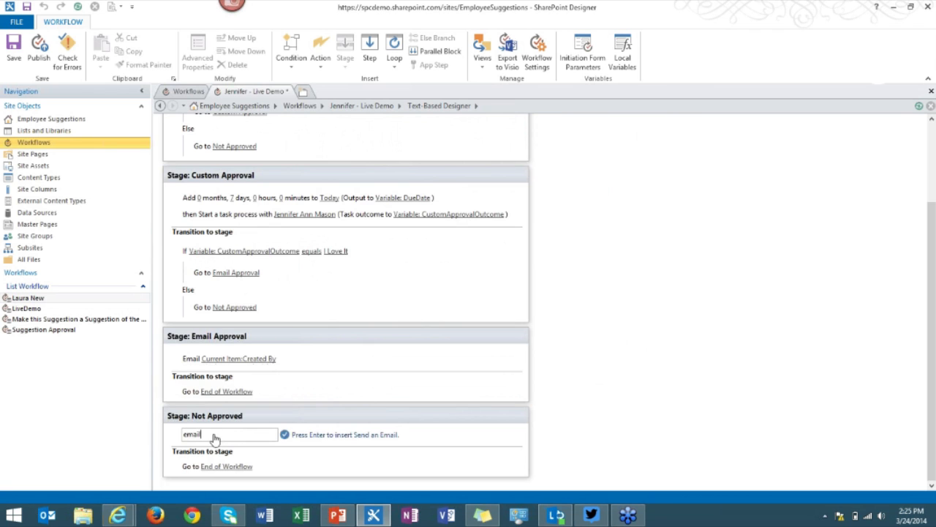
pyautogui.press('Return')
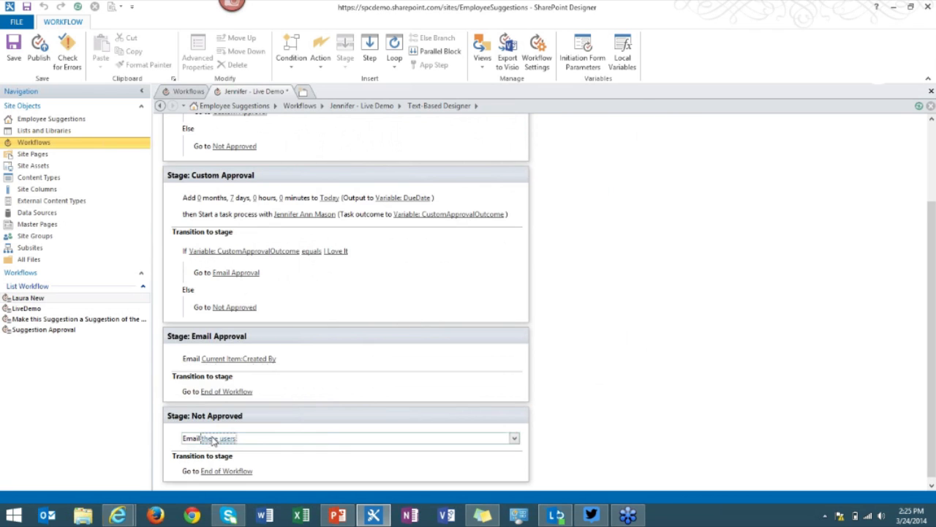
# - Address the Not Approved stage's email to the current item's Created By field, returned as Login Name, through a workflow user lookup
pyautogui.click(217, 438)
pyautogui.click(634, 131)
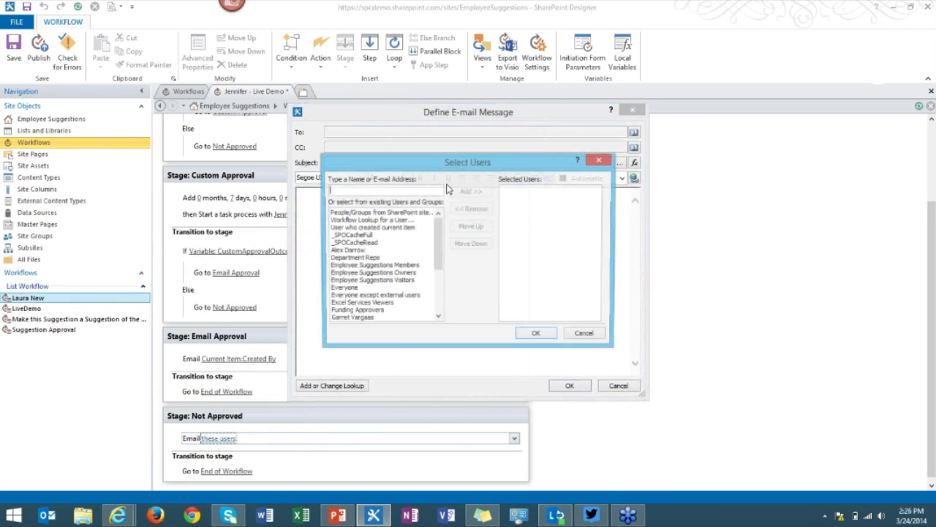
pyautogui.click(379, 213)
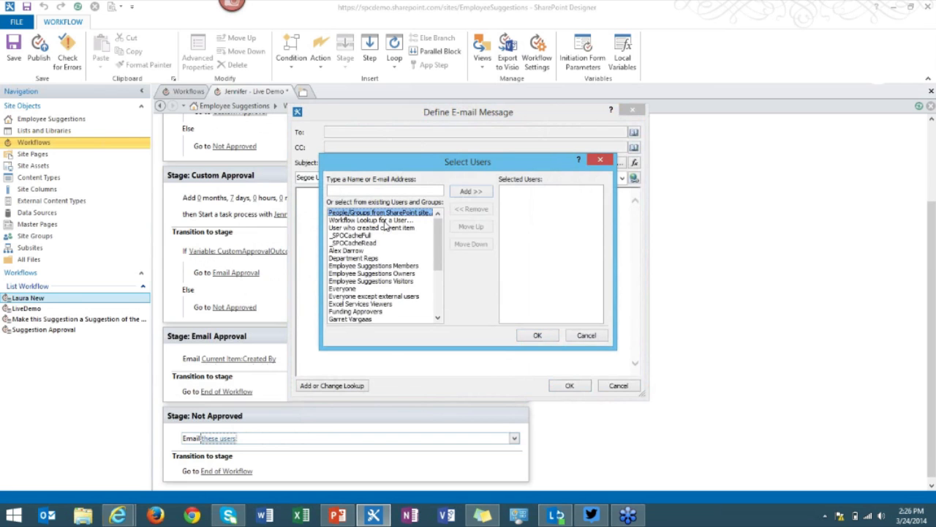
pyautogui.doubleClick(373, 220)
pyautogui.click(450, 262)
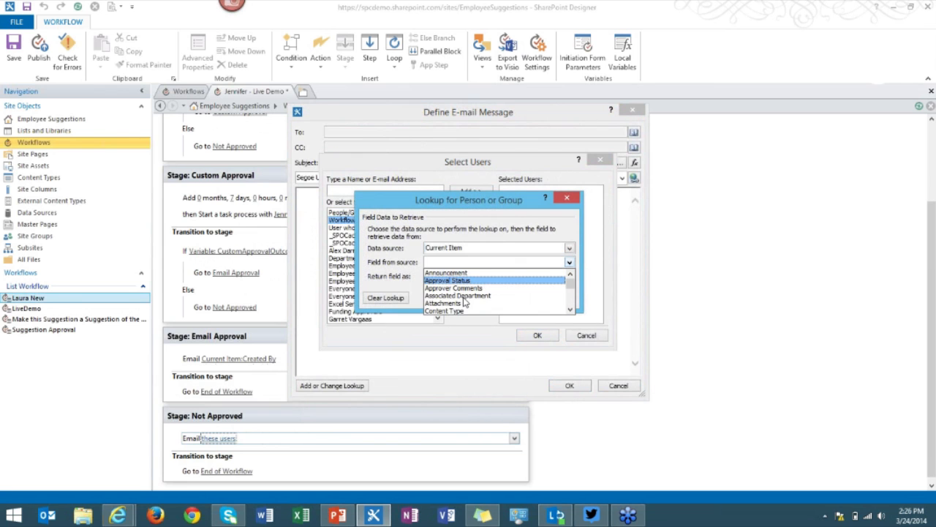
pyautogui.scroll(-2, 464, 302)
pyautogui.click(441, 288)
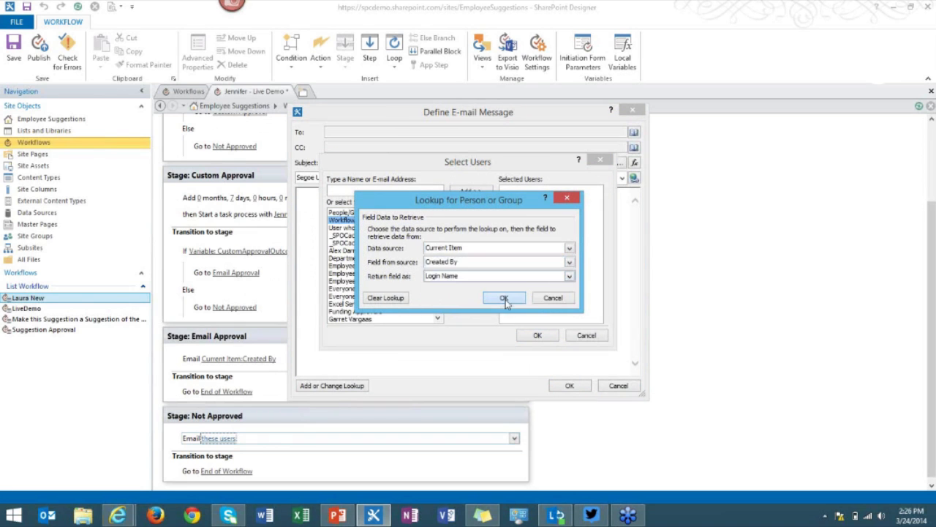
pyautogui.click(505, 299)
pyautogui.click(537, 335)
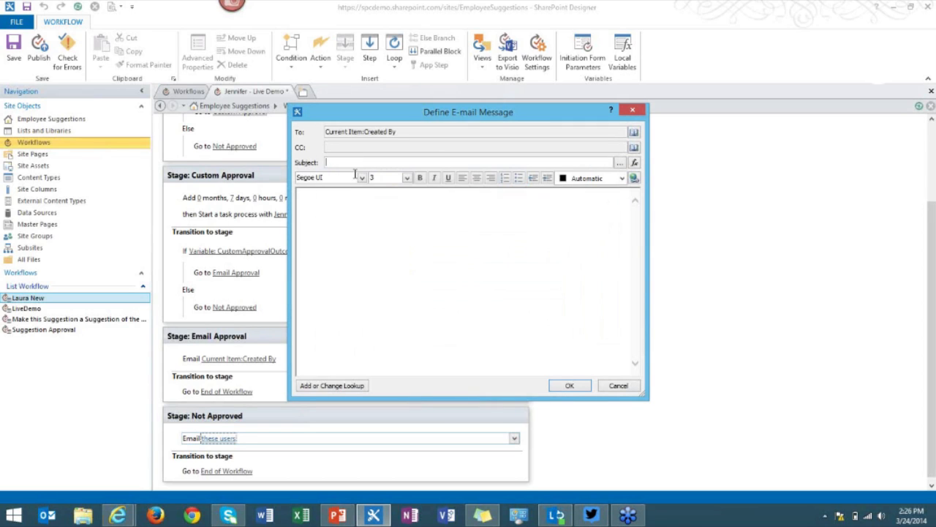
# - Set the email subject to "Sorry!" and begin the body with "Sorry, your request ("
pyautogui.write('Sorry!')
pyautogui.click(381, 227)
pyautogui.write('Sorry, your rea')
pyautogui.press('BackSpace')
pyautogui.write('quest (')
# - Insert a lookup to the current item's Title after the opening parenthesis in the rejection email body
pyautogui.click(335, 385)
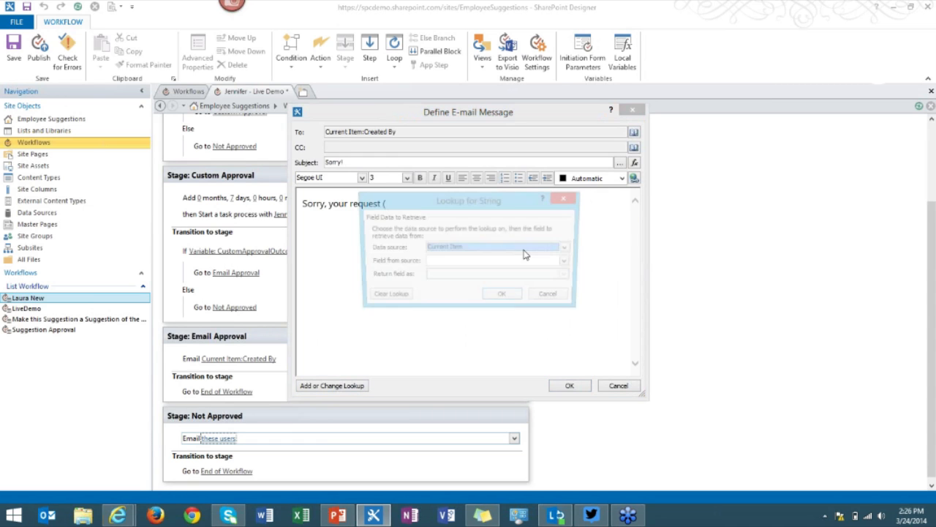
pyautogui.click(502, 262)
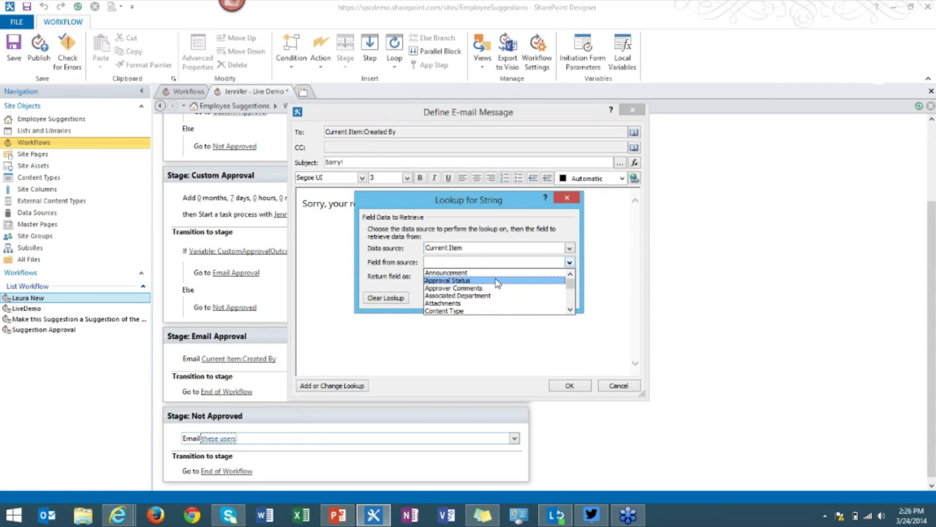
pyautogui.scroll(-5, 496, 283)
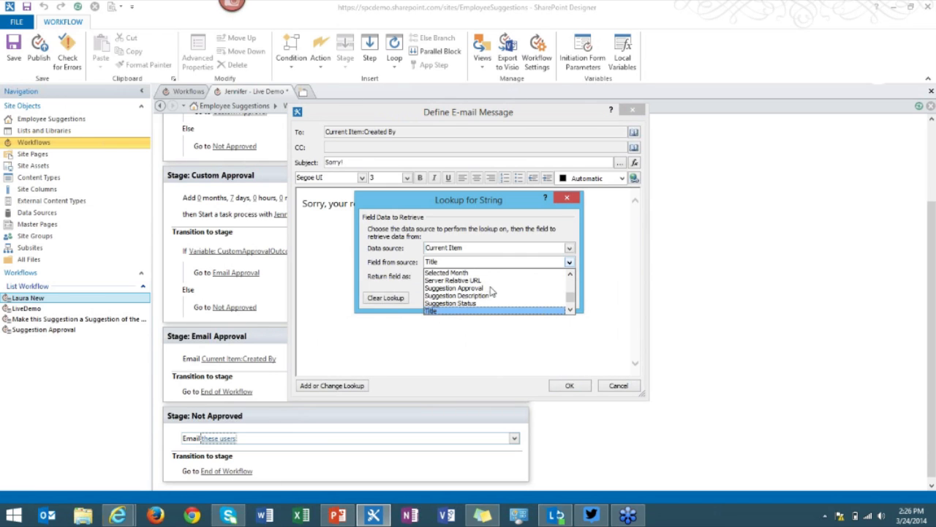
pyautogui.click(453, 310)
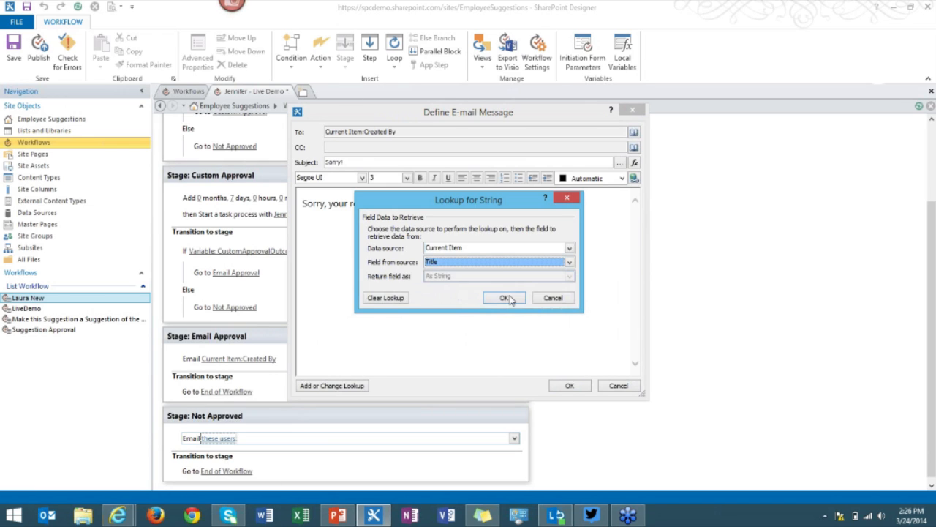
pyautogui.click(504, 298)
# - Complete the body with ") has been rejected! Please submit any future ideas." and accept the email message
pyautogui.write(') ha')
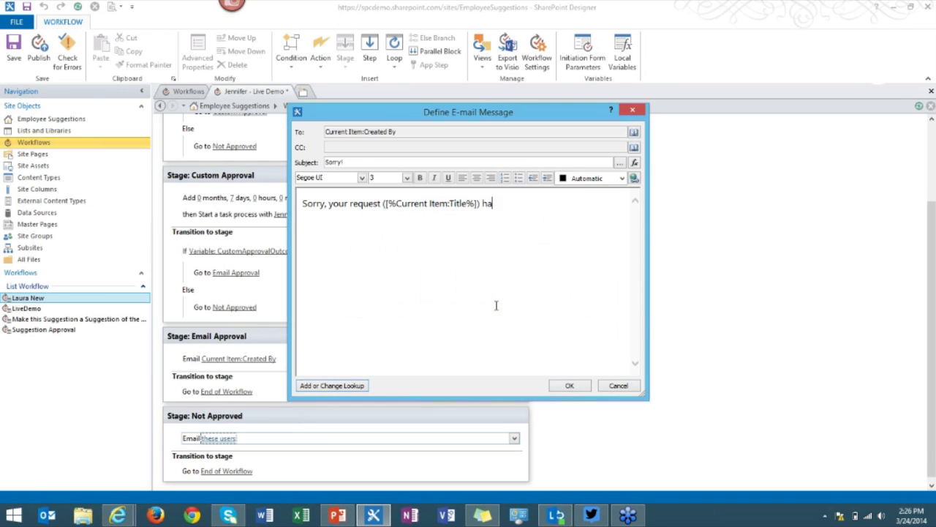
pyautogui.write('s been rejected!/')
pyautogui.press('BackSpace')
pyautogui.write('Please su')
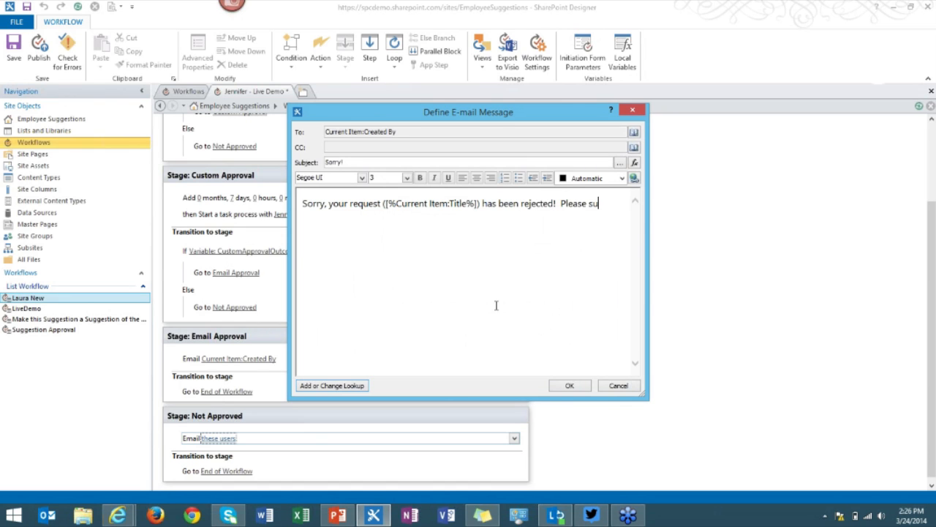
pyautogui.write('bmit any future ideas.')
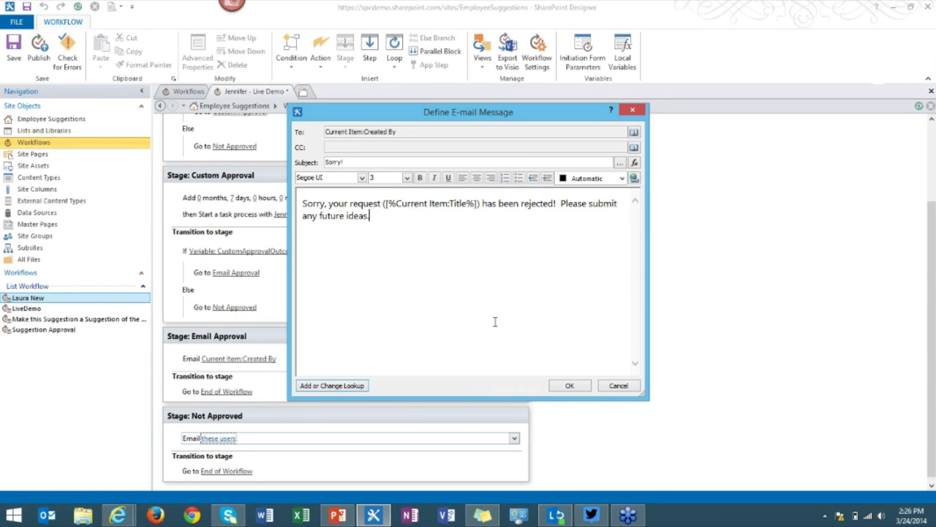
pyautogui.click(578, 388)
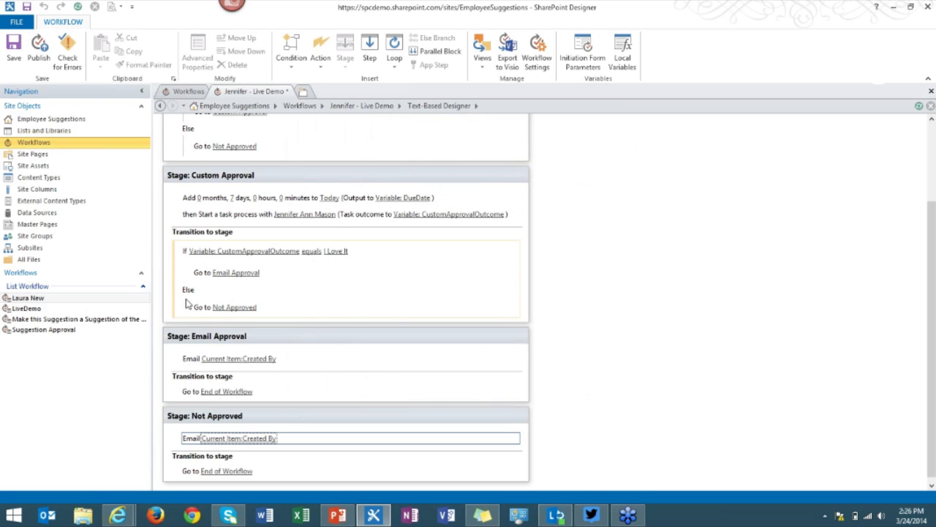
pyautogui.click(324, 253)
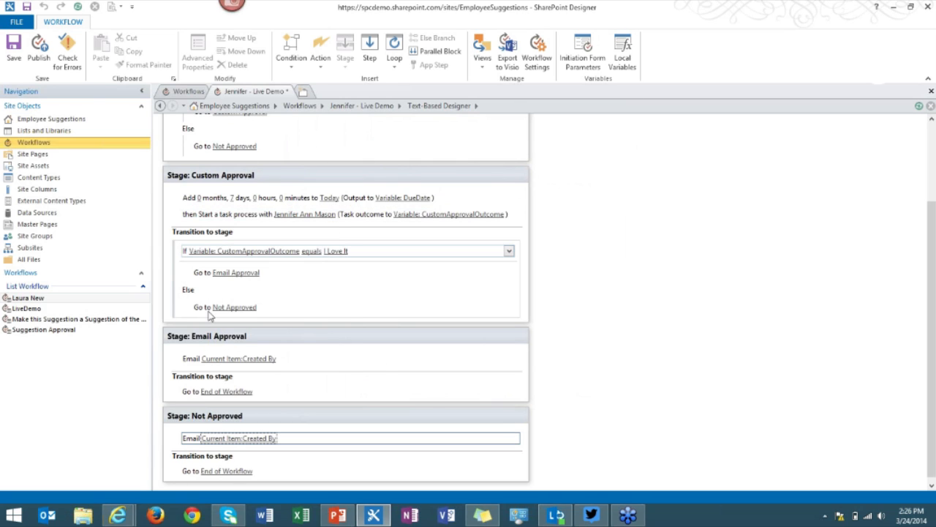
pyautogui.click(209, 312)
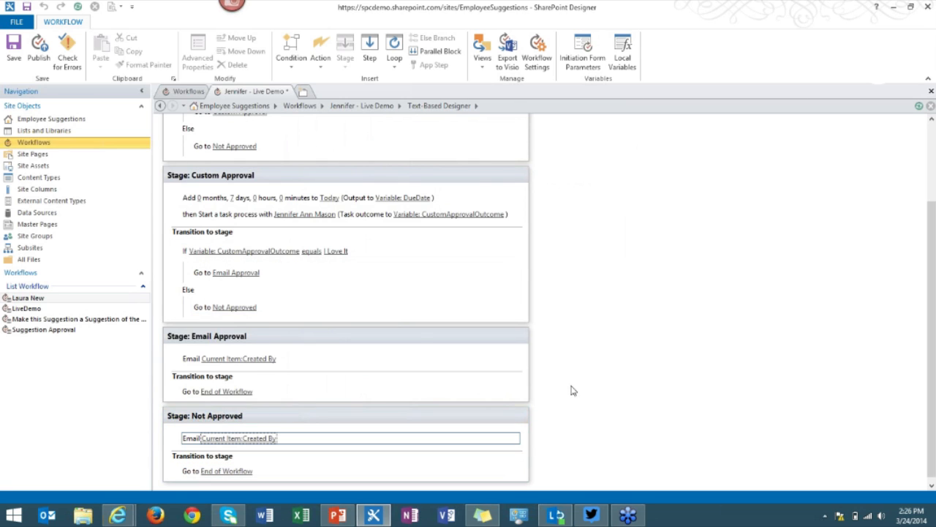
pyautogui.scroll(3, 573, 391)
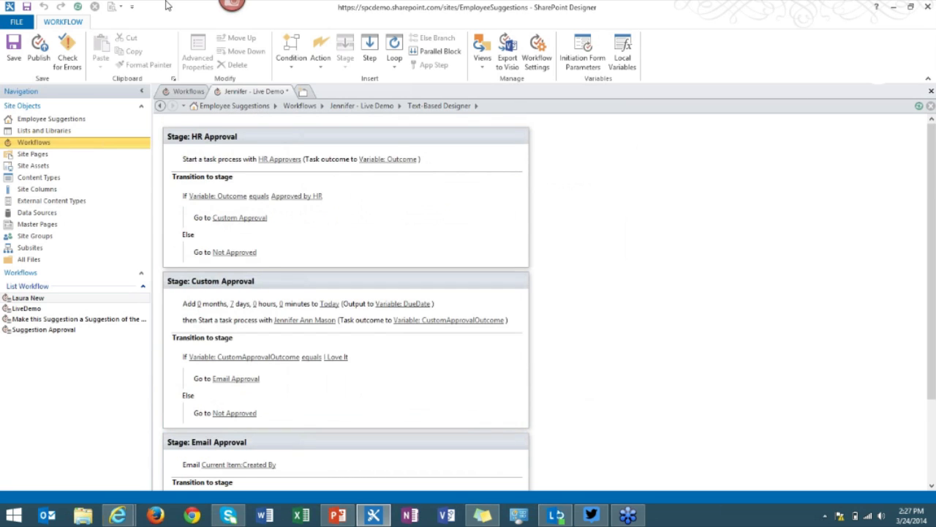
# - Save and publish the employee suggestion approval workflow
pyautogui.click(24, 62)
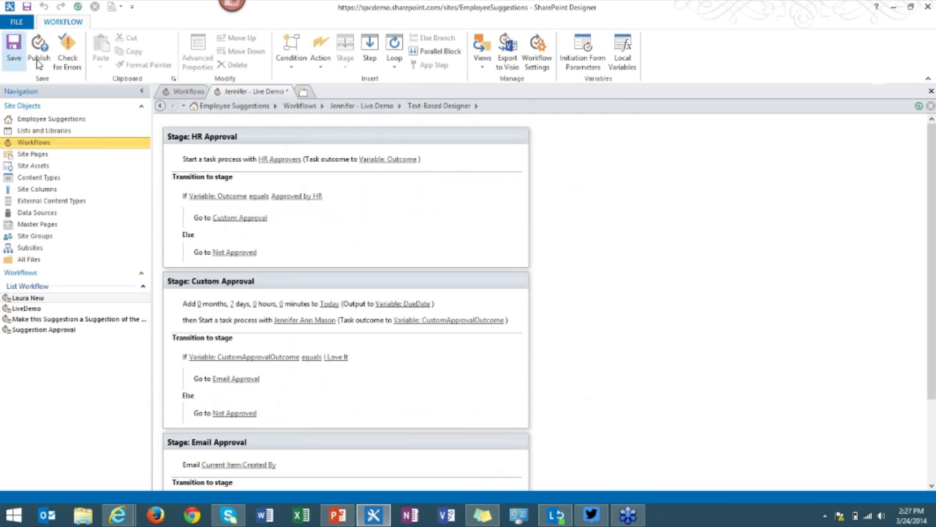
pyautogui.click(38, 62)
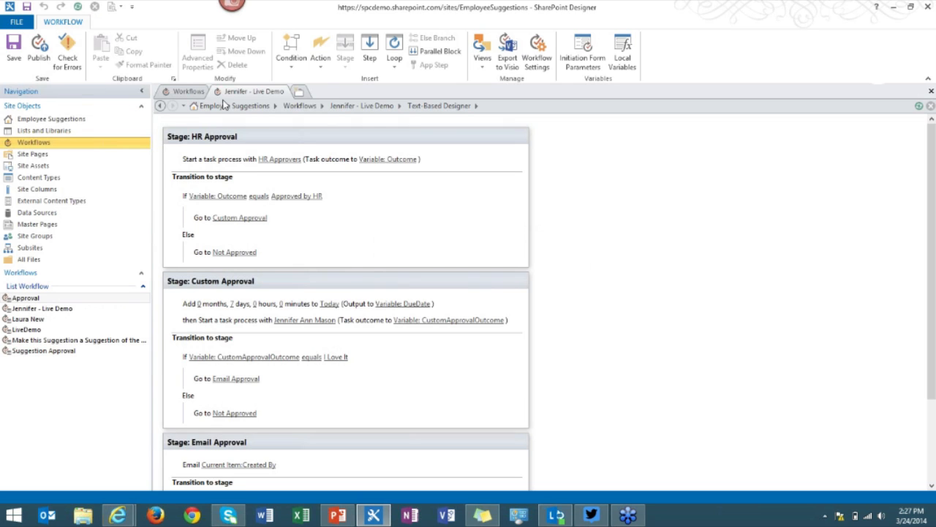
# - Make the workflow start automatically when an item is created, and publish it again
pyautogui.click(358, 107)
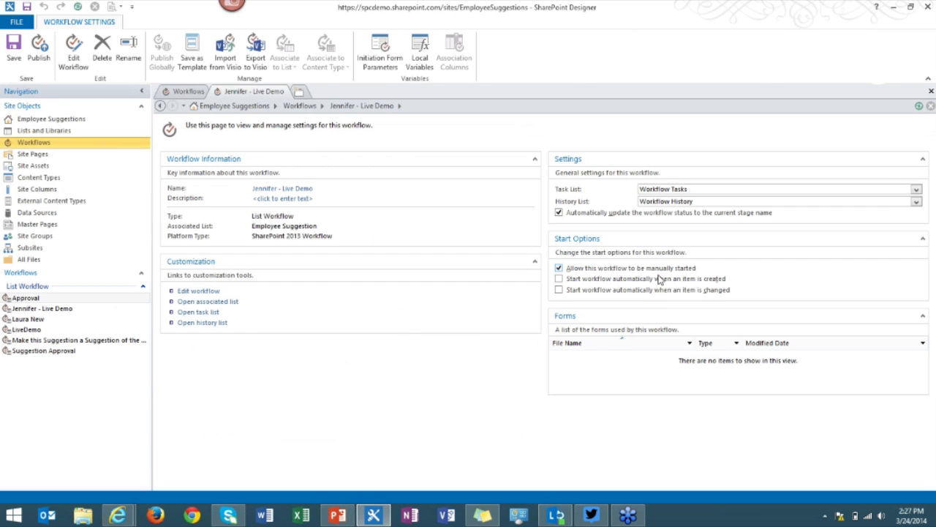
pyautogui.click(560, 279)
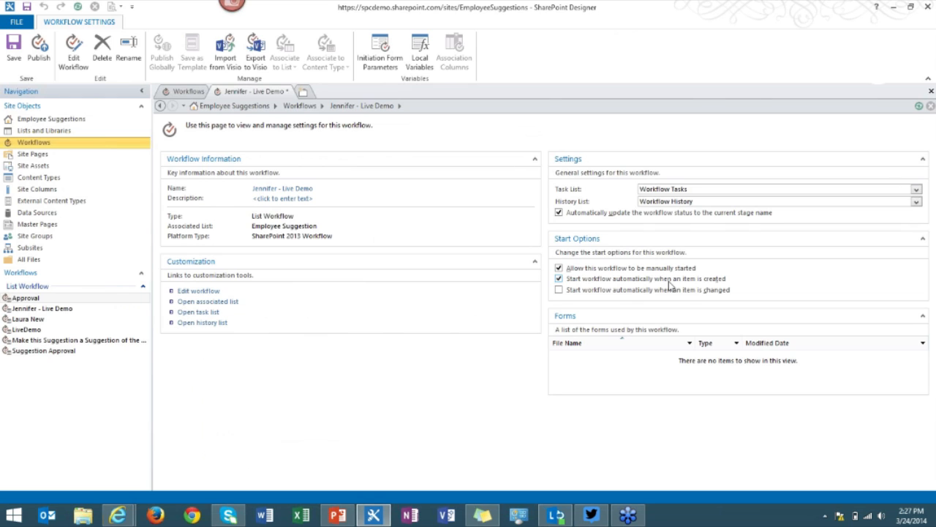
pyautogui.click(41, 53)
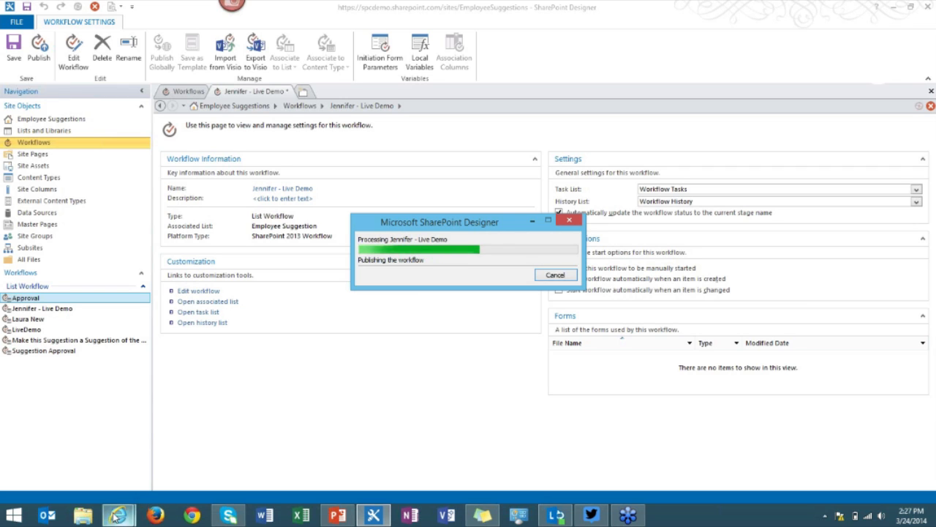
# - Switch to Internet Explorer and open the site contents of the Employee Suggestions site
pyautogui.moveTo(117, 516)
pyautogui.click(186, 452)
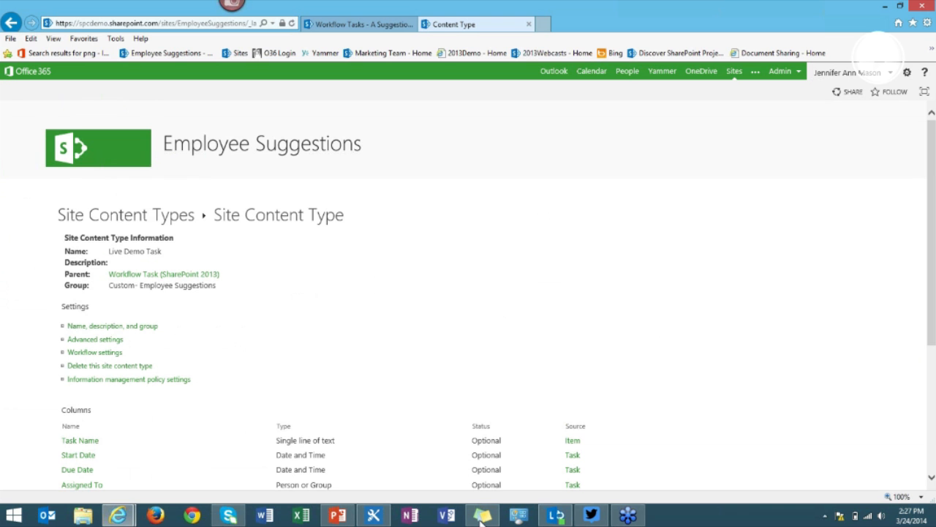
pyautogui.click(372, 516)
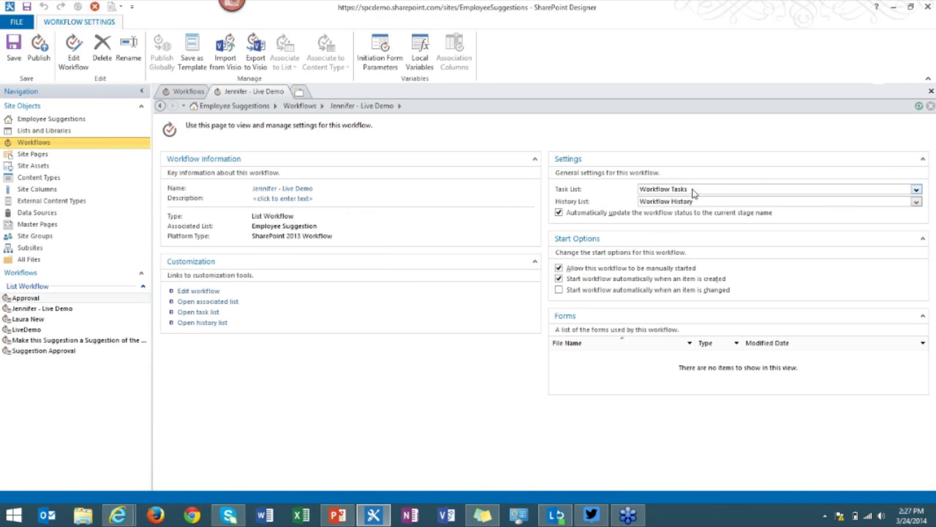
pyautogui.click(898, 8)
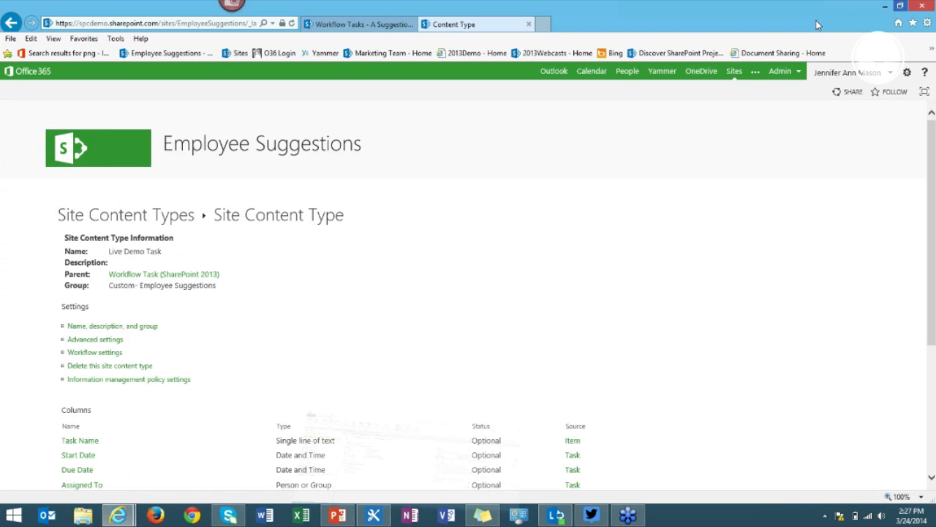
pyautogui.click(907, 72)
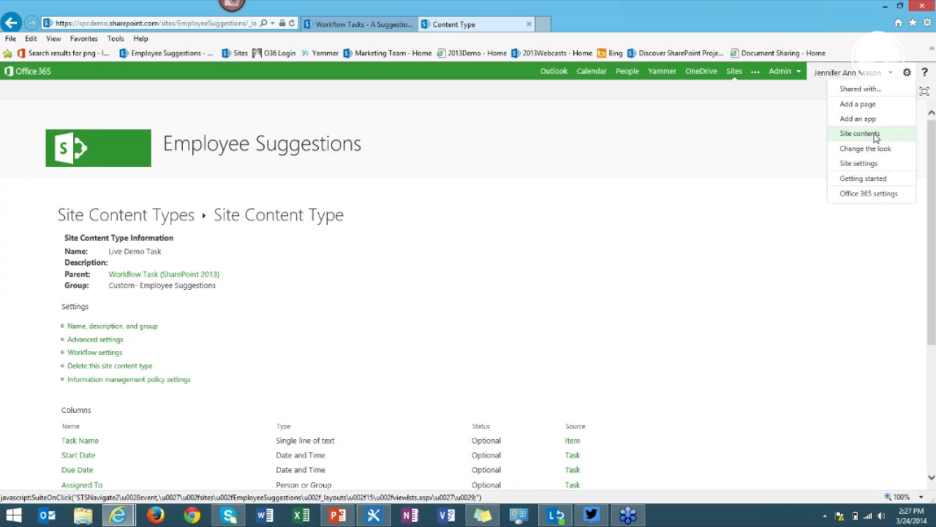
pyautogui.click(875, 135)
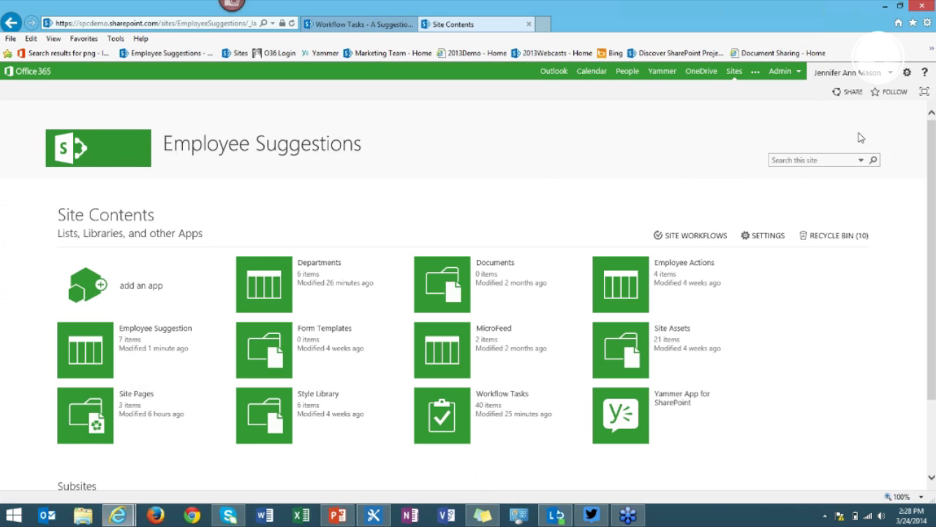
# - Open the list settings of the Workflow Tasks list
pyautogui.click(451, 429)
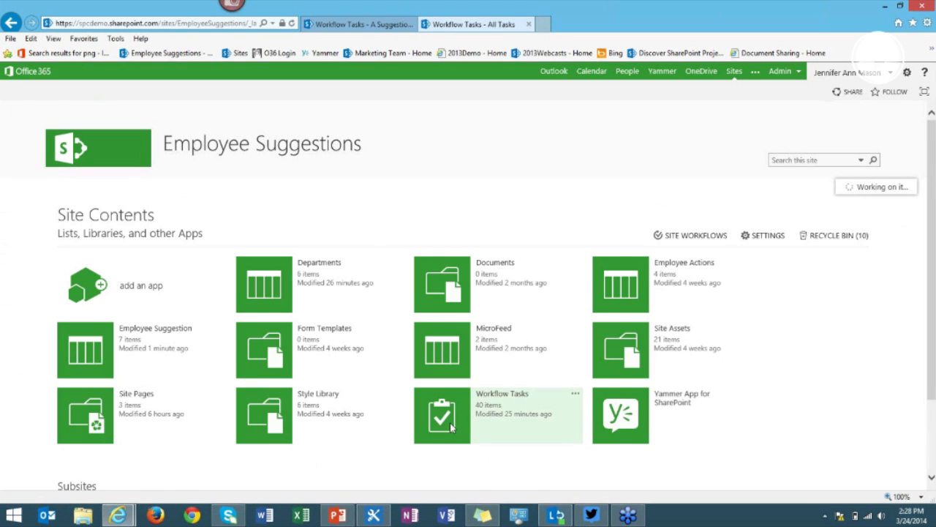
pyautogui.click(91, 93)
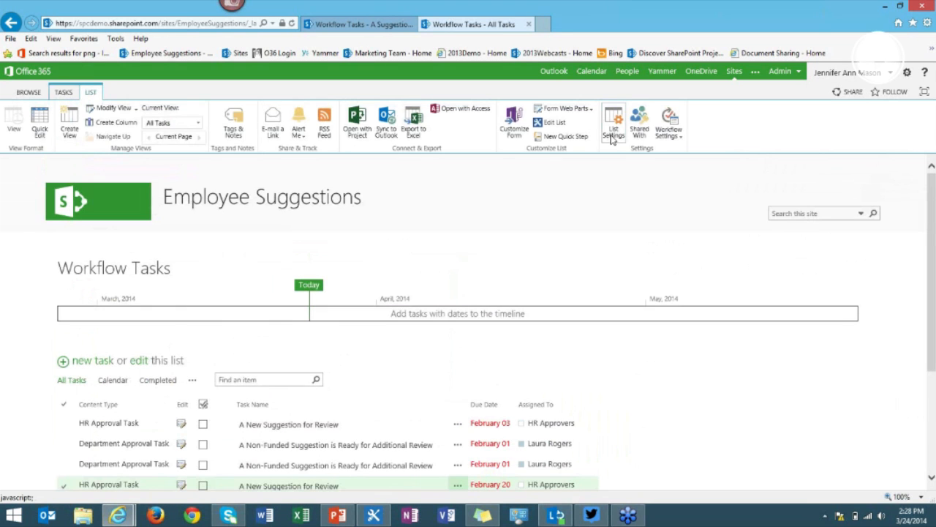
pyautogui.click(613, 134)
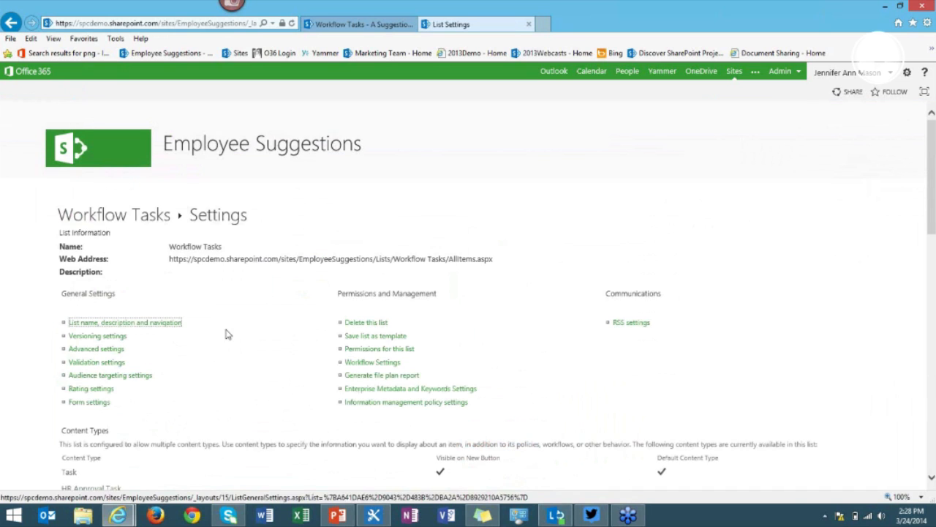
# - Add the Live Demo Task content type from the Custom- Employee Suggestions group to the Workflow Tasks list
pyautogui.scroll(-2, 152, 407)
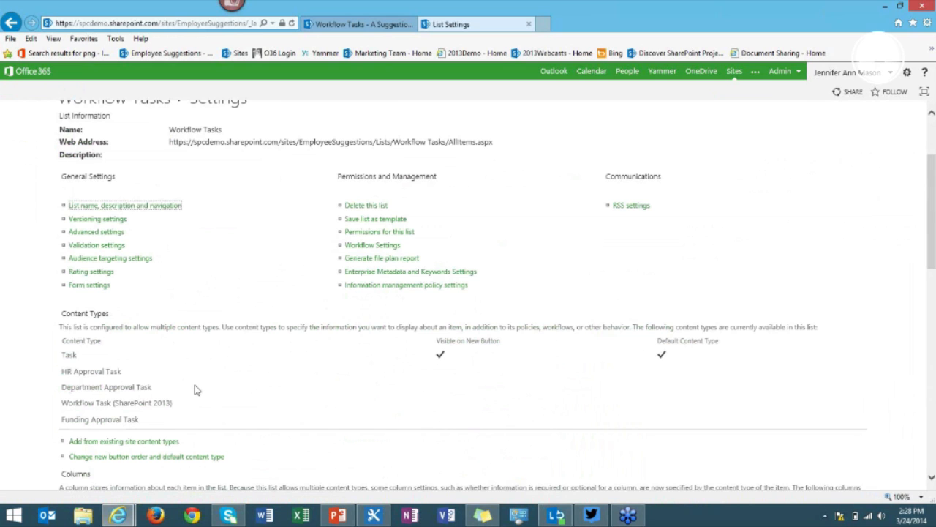
pyautogui.scroll(-1, 139, 389)
pyautogui.click(135, 390)
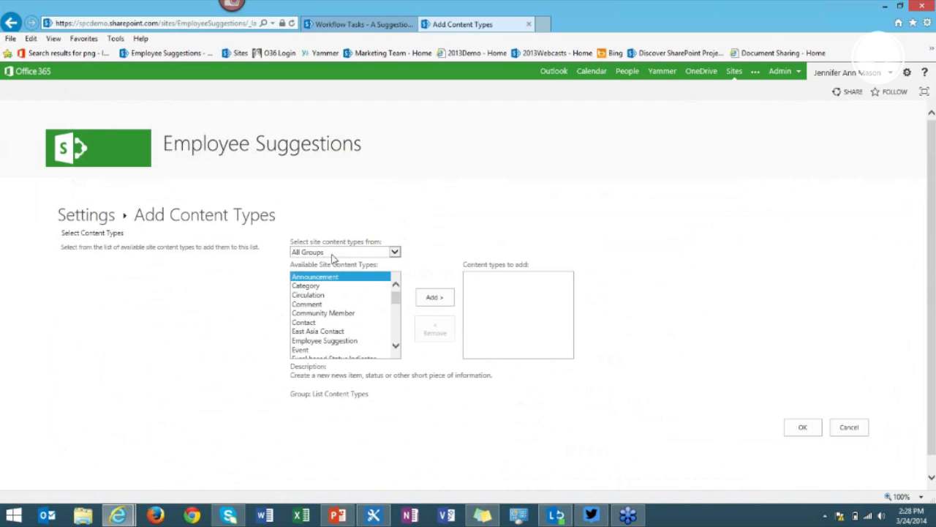
pyautogui.click(333, 252)
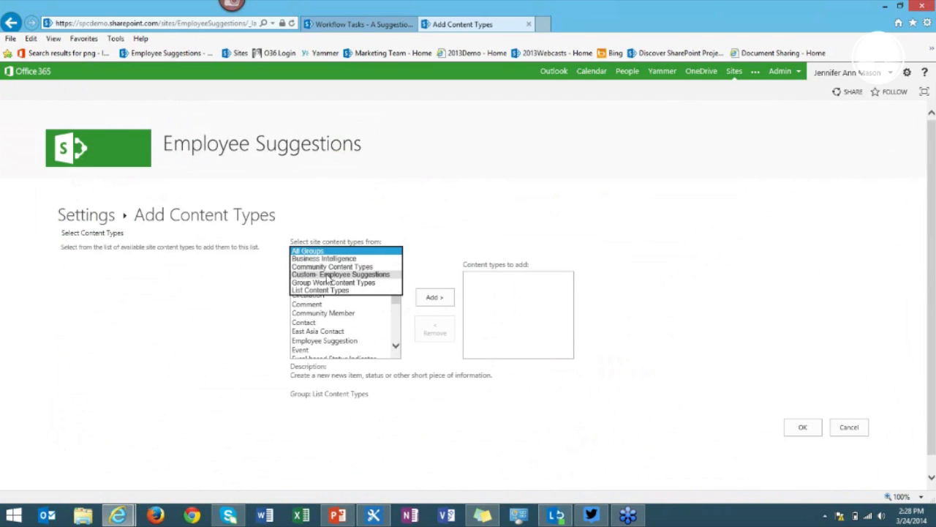
pyautogui.click(329, 274)
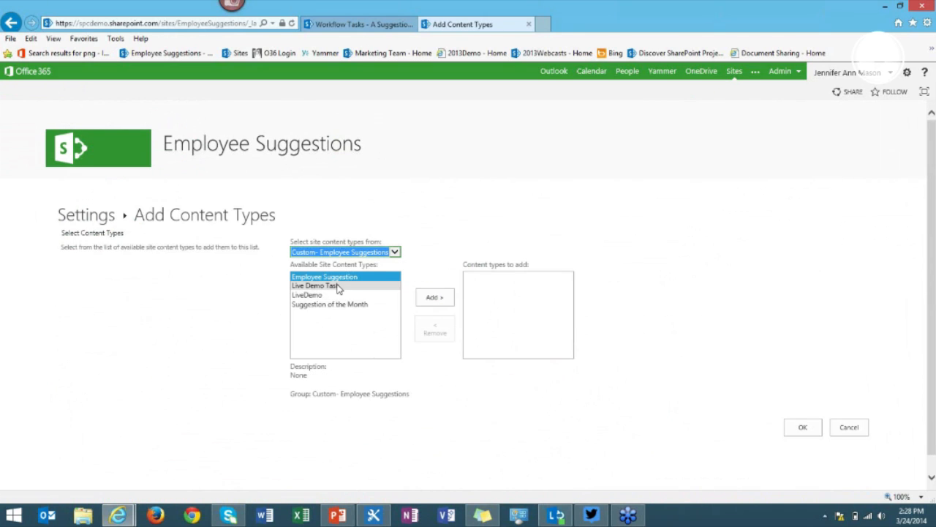
pyautogui.click(334, 286)
pyautogui.click(424, 300)
pyautogui.click(351, 287)
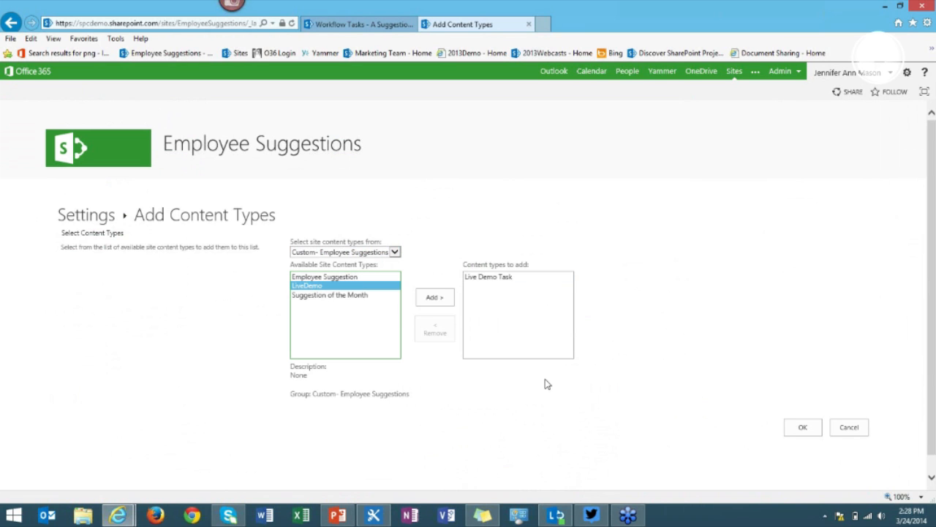
pyautogui.scroll(-1, 731, 423)
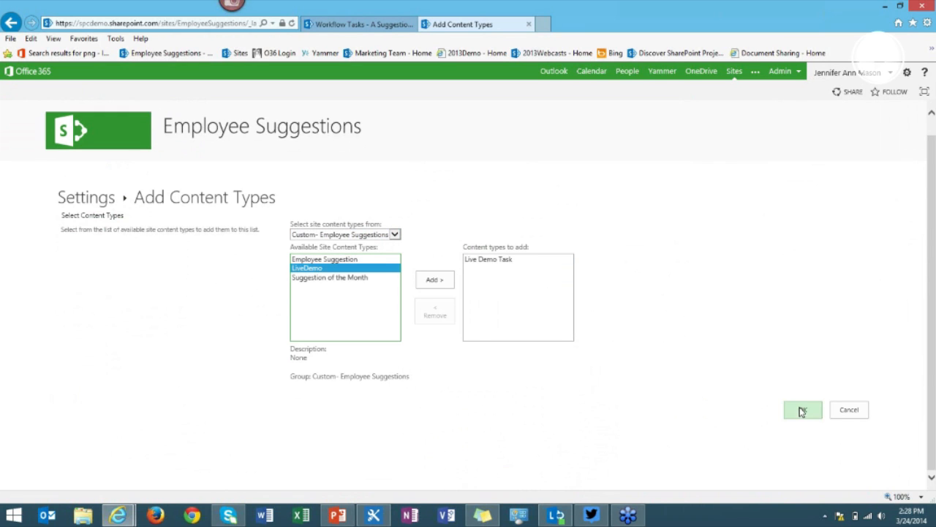
pyautogui.click(802, 411)
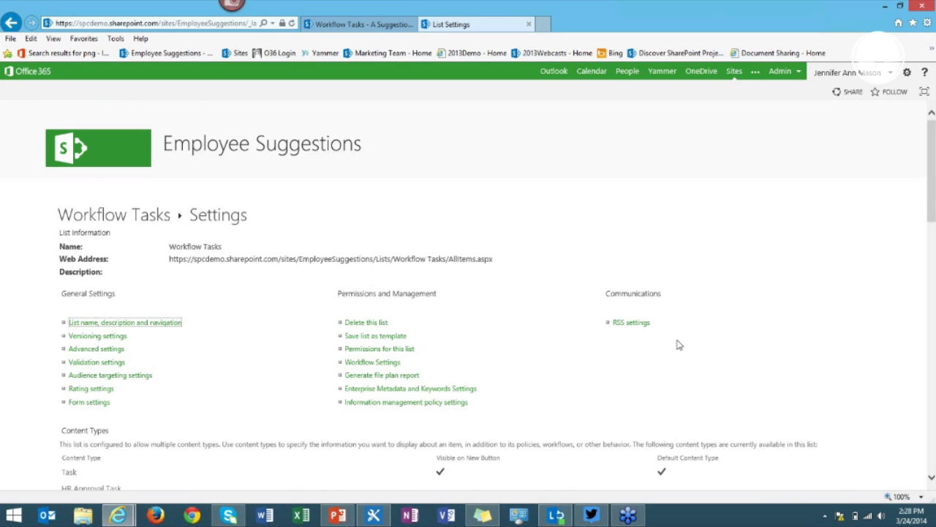
# - Examine the Custom Task Outcome column and its choices in the list's Live Demo Task content type, leaving without changes
pyautogui.scroll(-3, 122, 351)
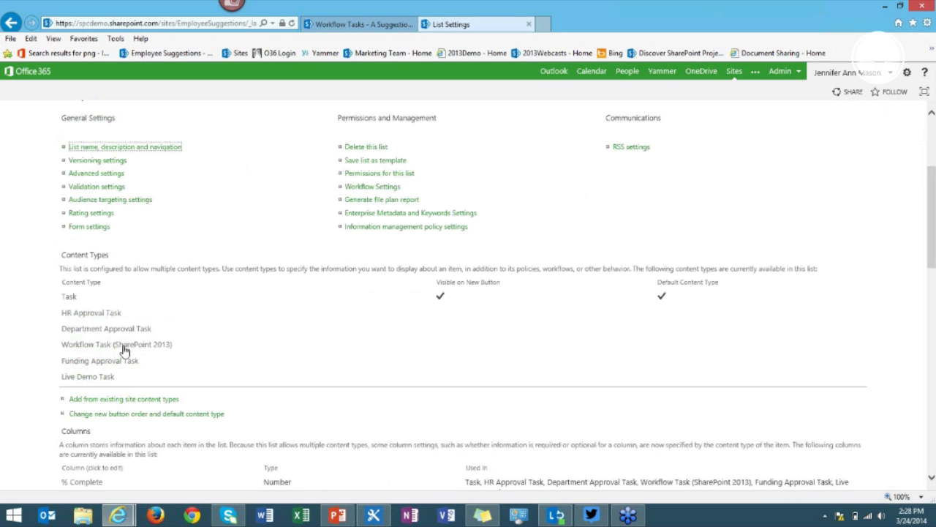
pyautogui.click(93, 377)
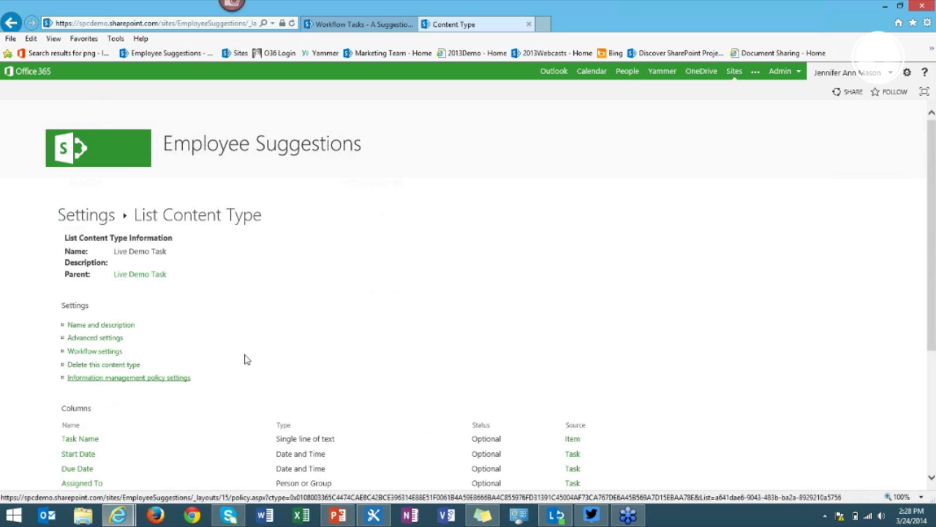
pyautogui.scroll(-3, 242, 362)
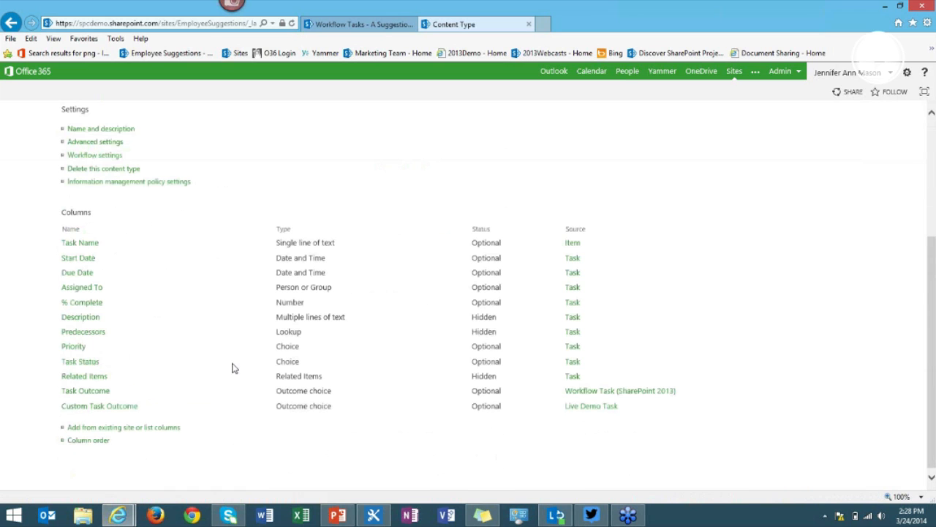
pyautogui.click(125, 404)
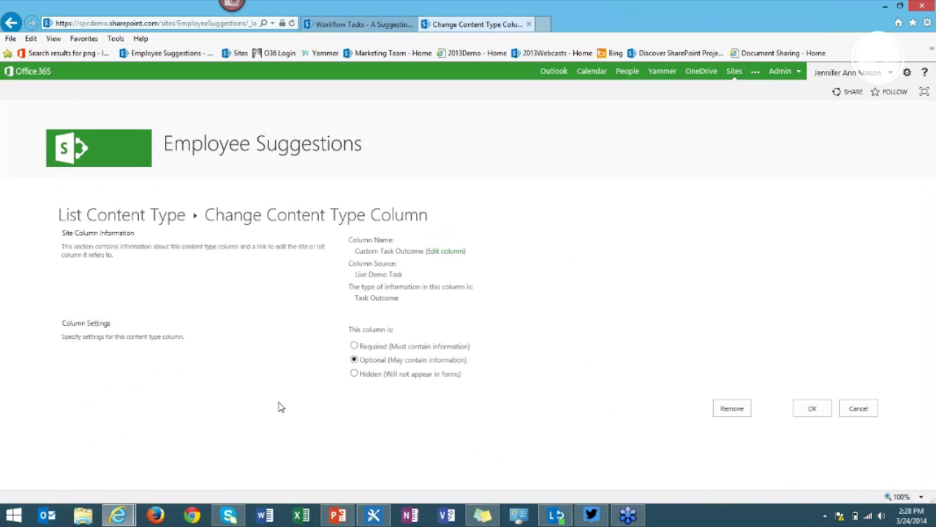
pyautogui.click(444, 252)
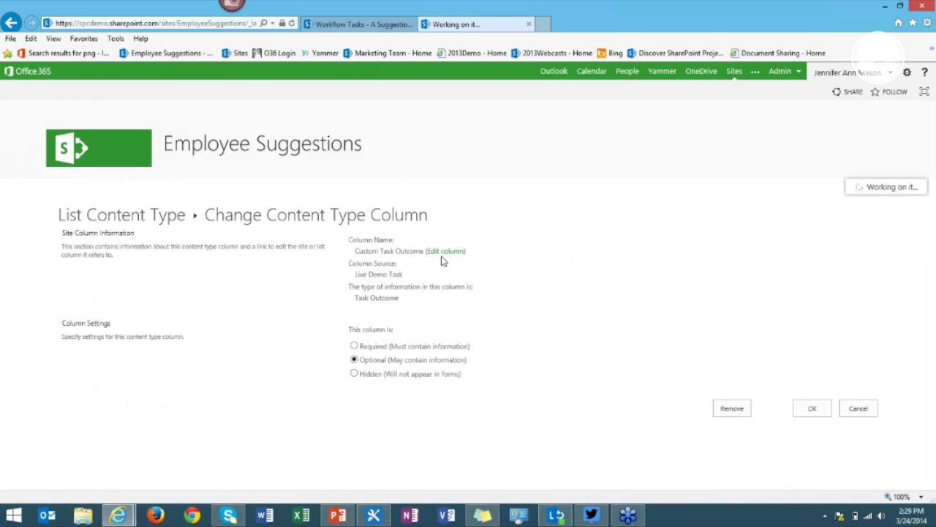
pyautogui.scroll(-1, 488, 335)
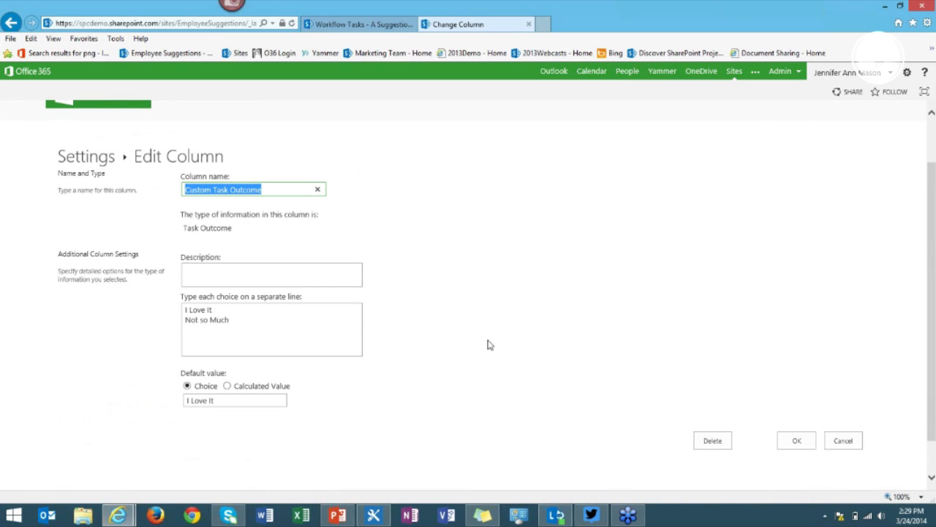
pyautogui.click(851, 440)
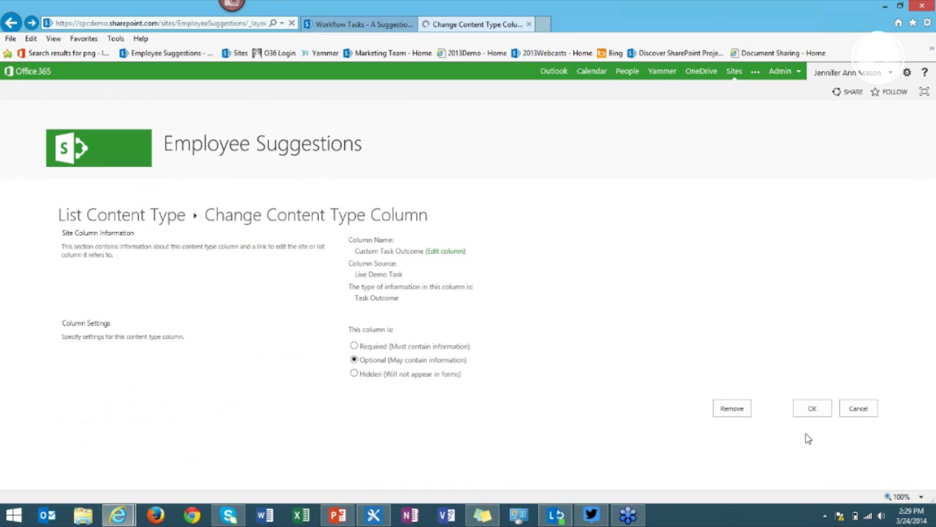
pyautogui.click(852, 408)
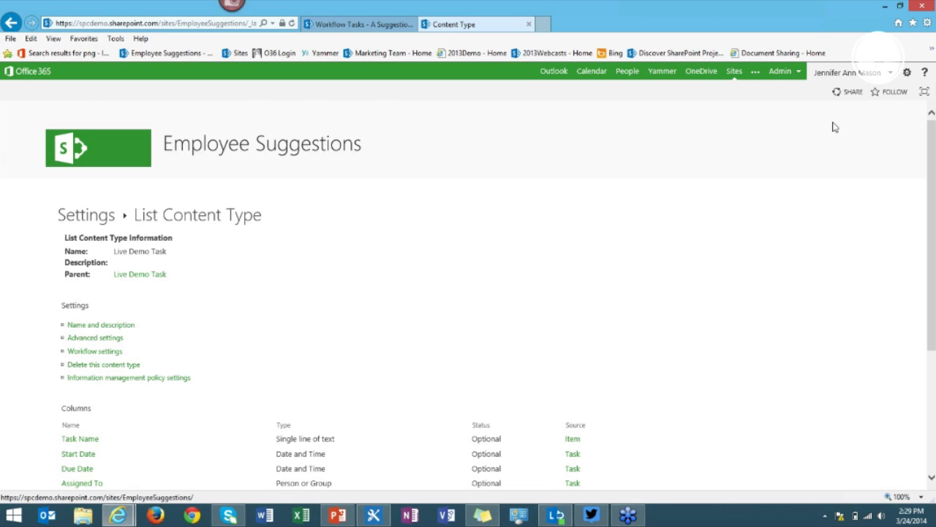
# - Open the Employee Suggestion list from the site contents
pyautogui.click(907, 72)
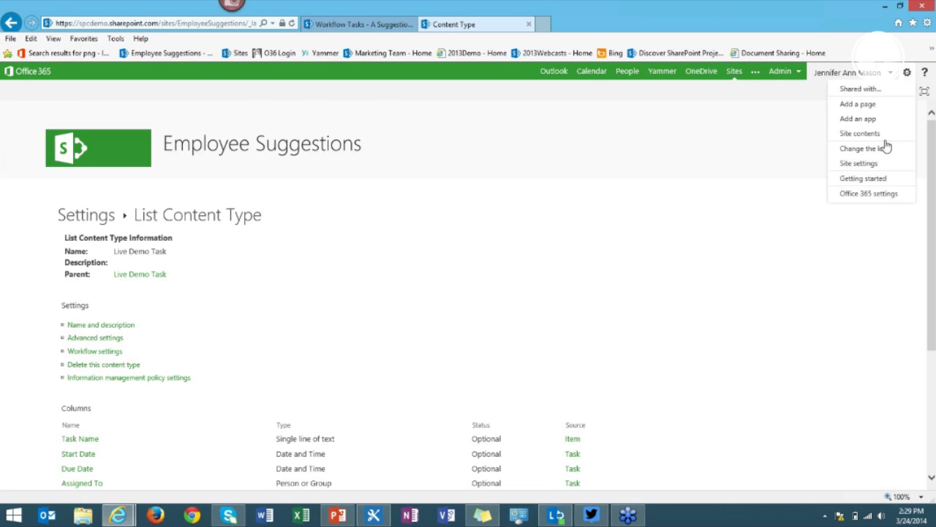
pyautogui.click(850, 138)
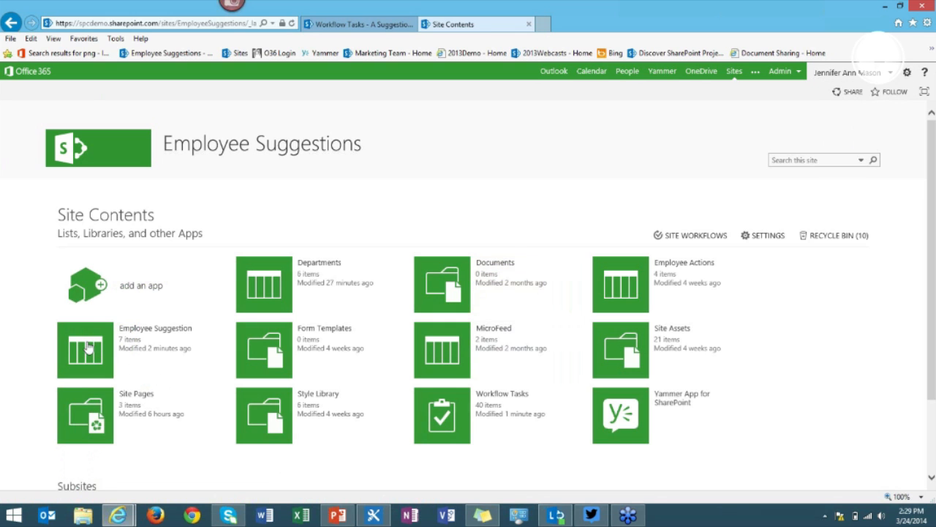
pyautogui.click(87, 346)
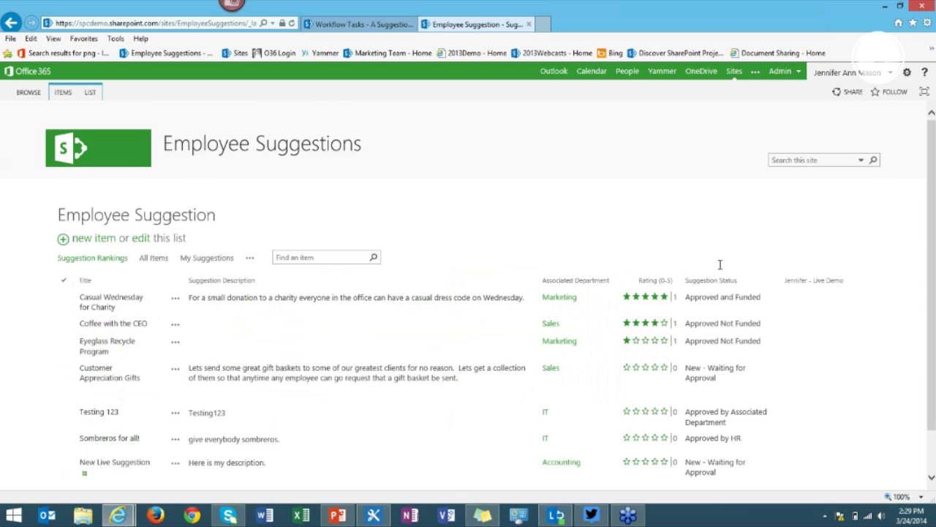
pyautogui.scroll(-1, 719, 264)
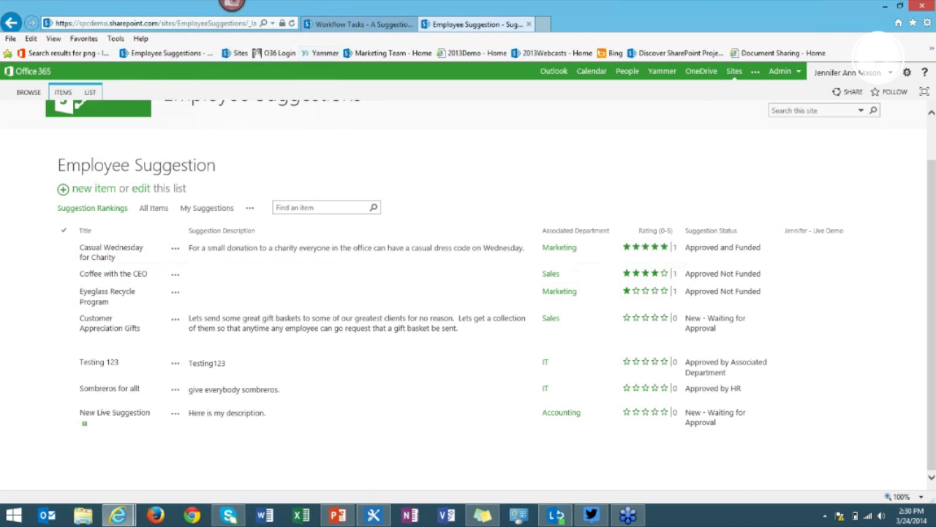
# - Close the TweetDeck window
pyautogui.rightClick(591, 515)
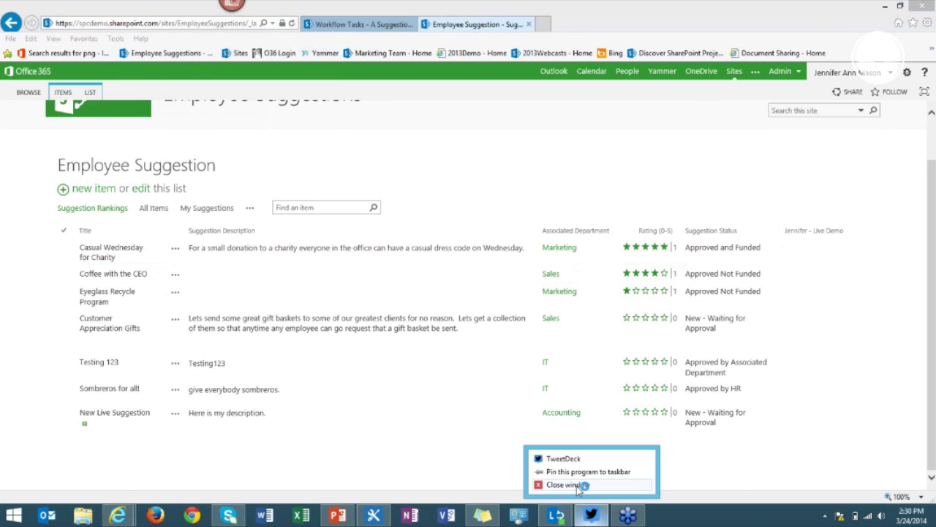
pyautogui.click(568, 488)
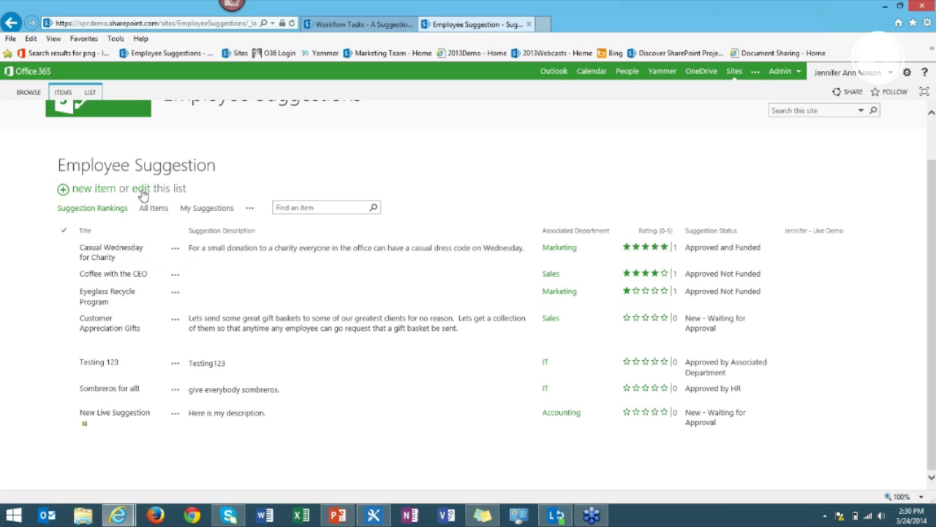
# - Start the Live Demo workflow on the New Live Suggestion item and refresh the list to check its workflow stage
pyautogui.click(176, 417)
pyautogui.click(175, 417)
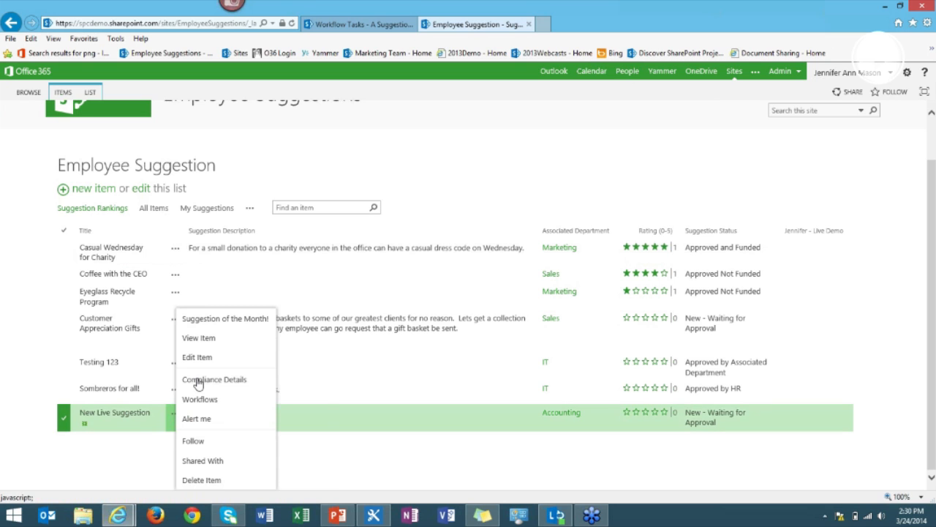
pyautogui.click(196, 399)
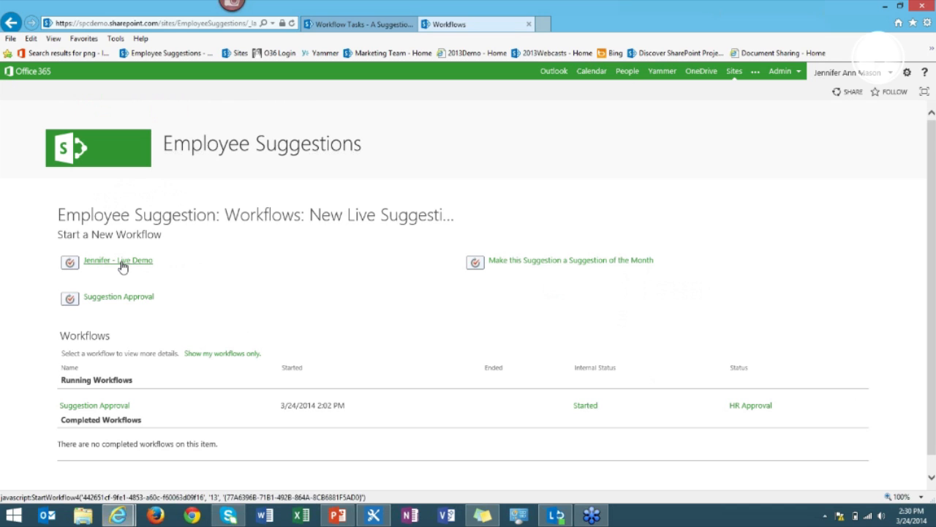
pyautogui.click(121, 265)
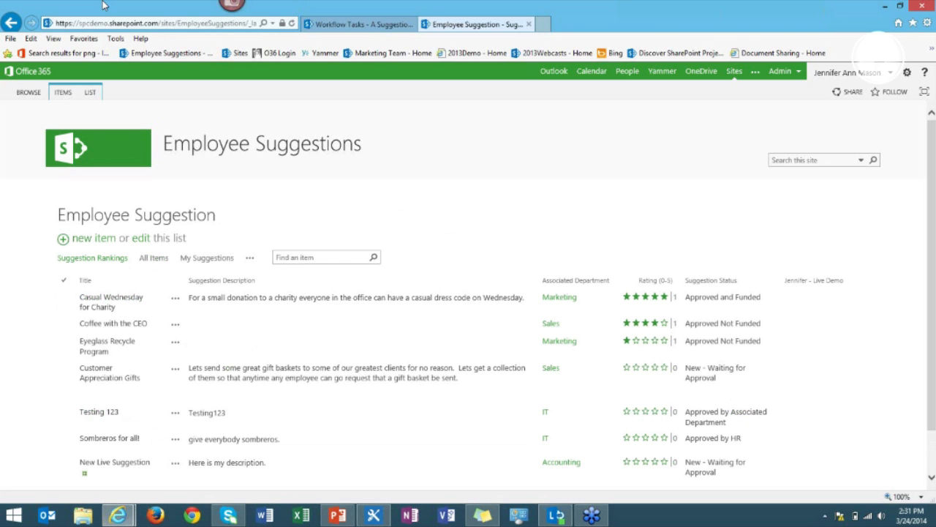
pyautogui.click(291, 23)
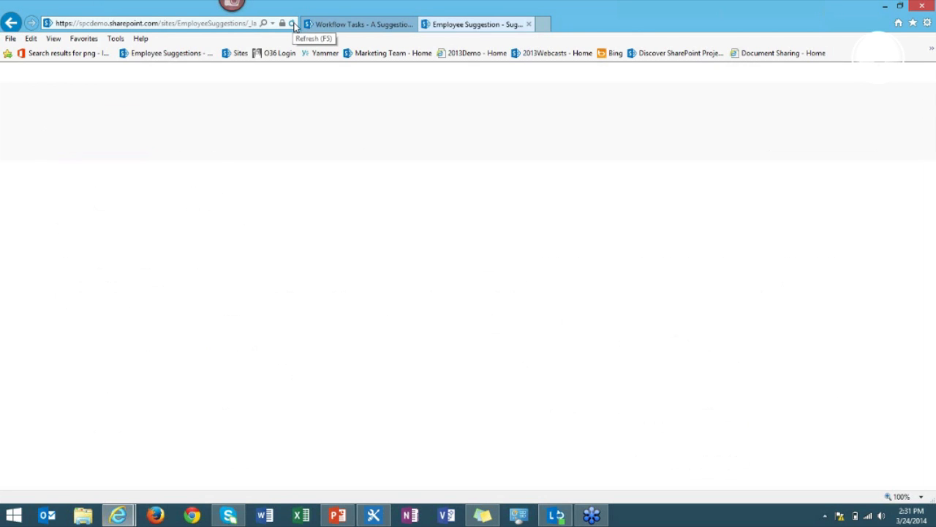
pyautogui.scroll(-2, 827, 251)
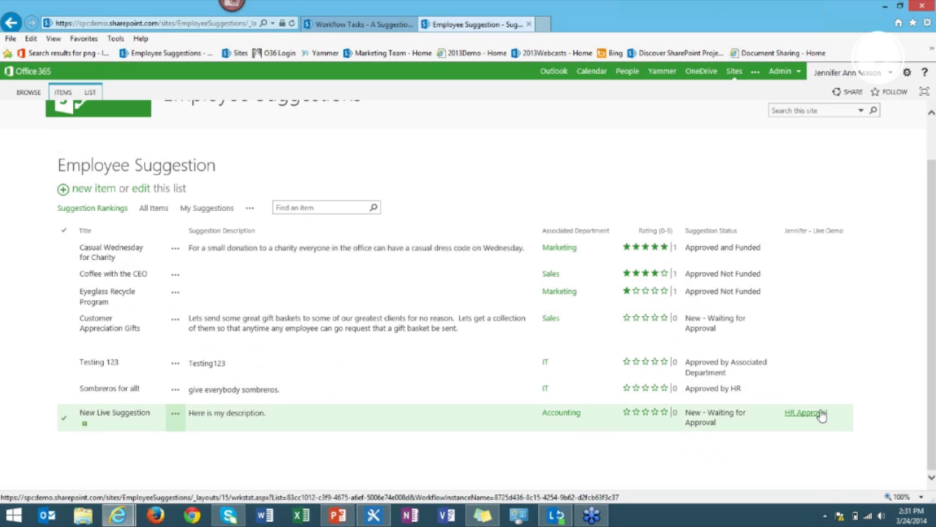
# - Switch to SharePoint Designer, review the stages of the Live Demo workflow, and return to the Employee Suggestion list in the browser
pyautogui.click(374, 516)
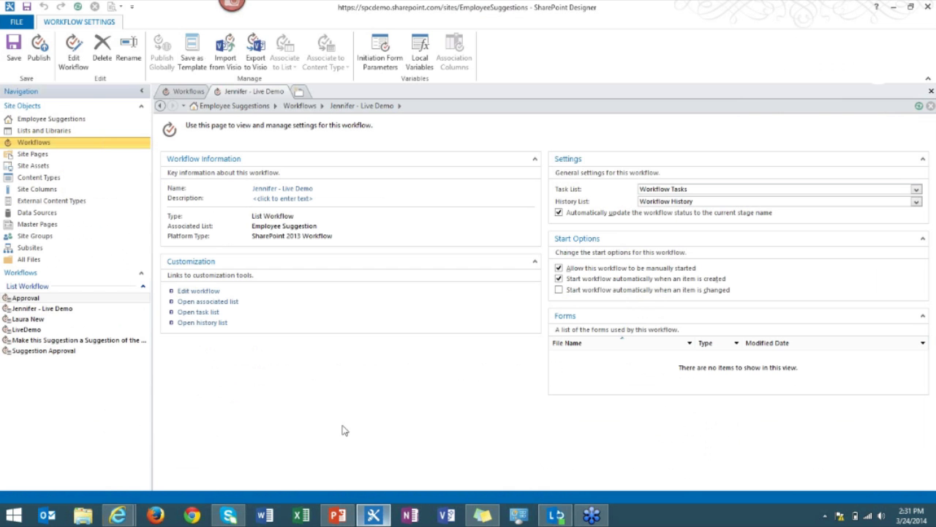
pyautogui.click(191, 290)
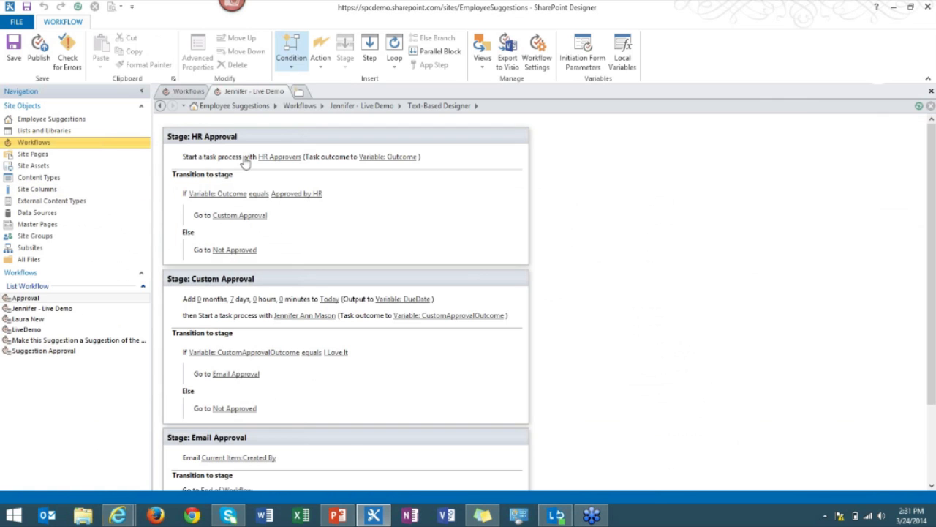
pyautogui.click(893, 7)
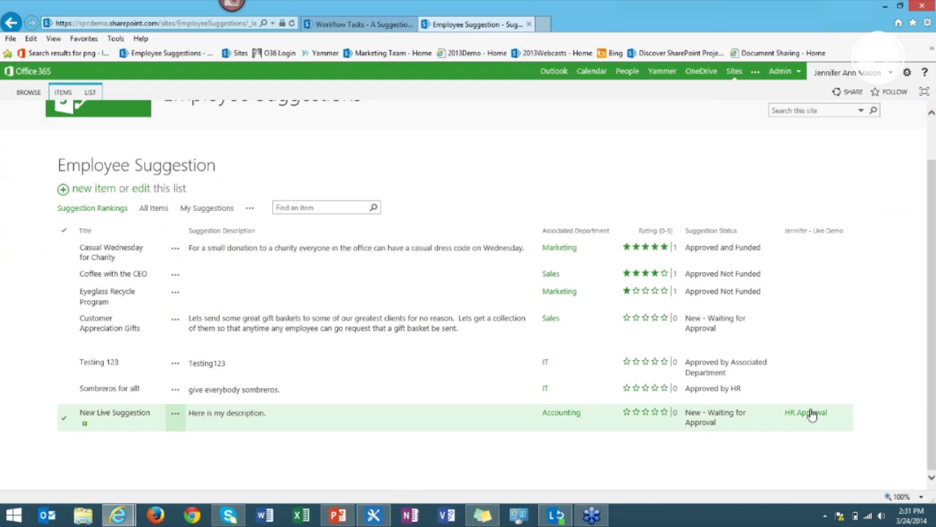
# - From the suggestion's workflow status, edit the Need Request Needs Approval task, enter HR approval comments, and complete it as Approved by HR
pyautogui.click(807, 418)
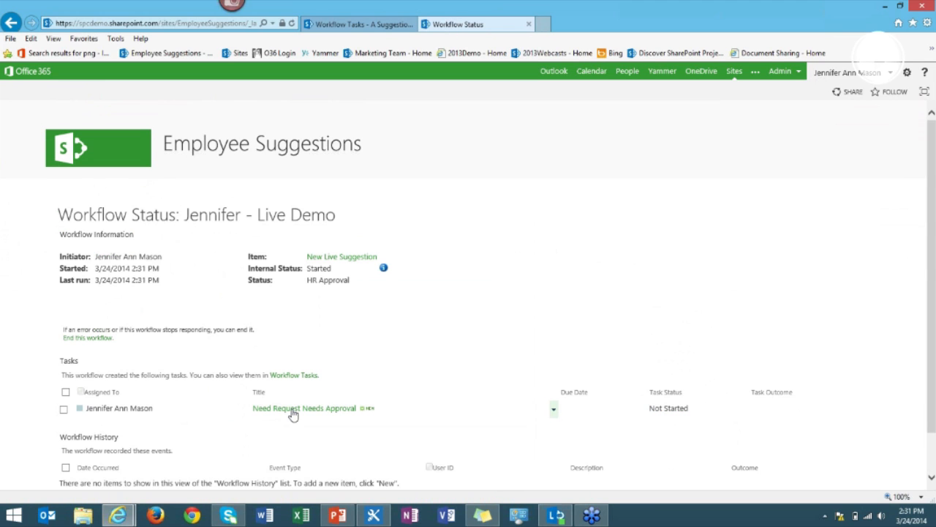
pyautogui.click(296, 414)
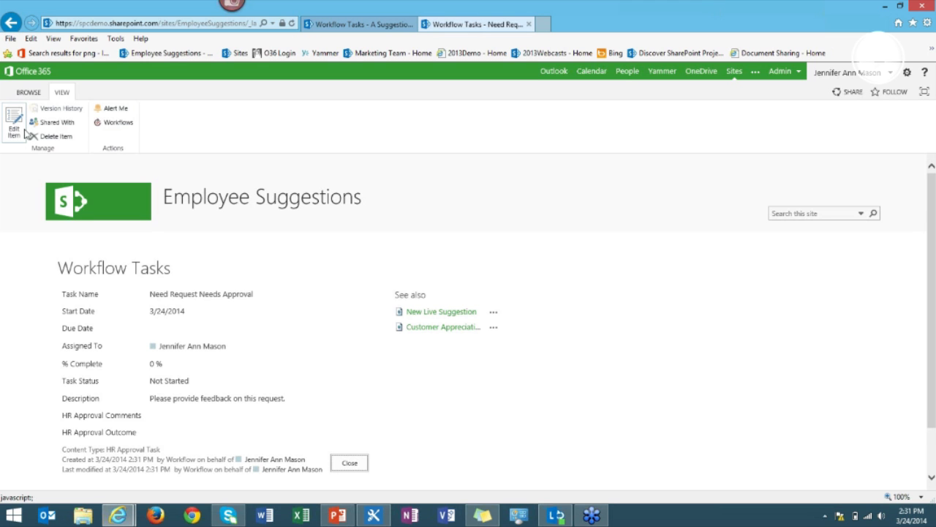
pyautogui.click(15, 123)
pyautogui.scroll(-3, 195, 405)
pyautogui.click(248, 354)
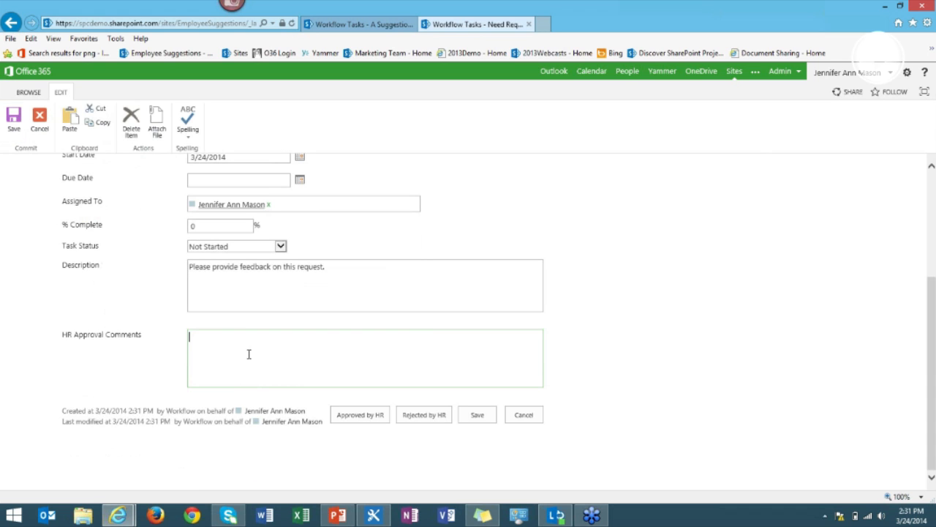
pyautogui.write('These')
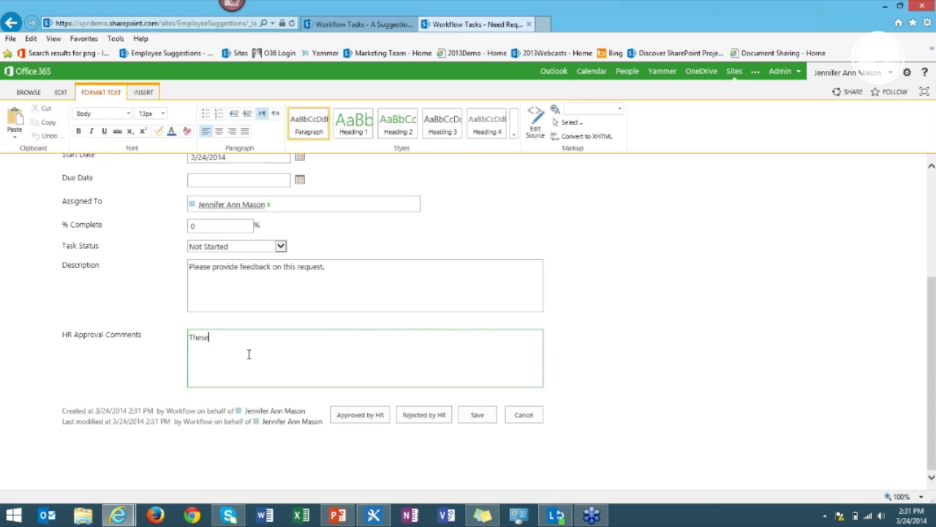
pyautogui.write(' are JEnns HR Approval Comments')
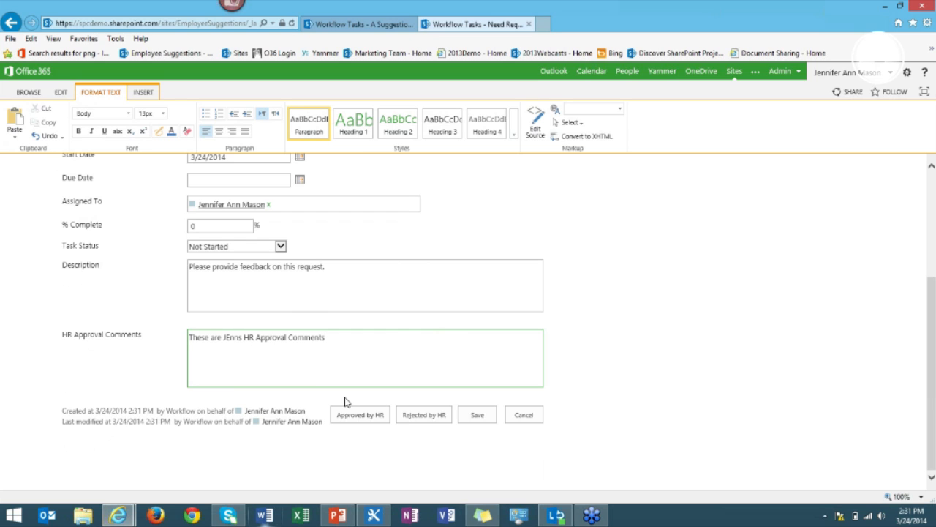
pyautogui.click(356, 417)
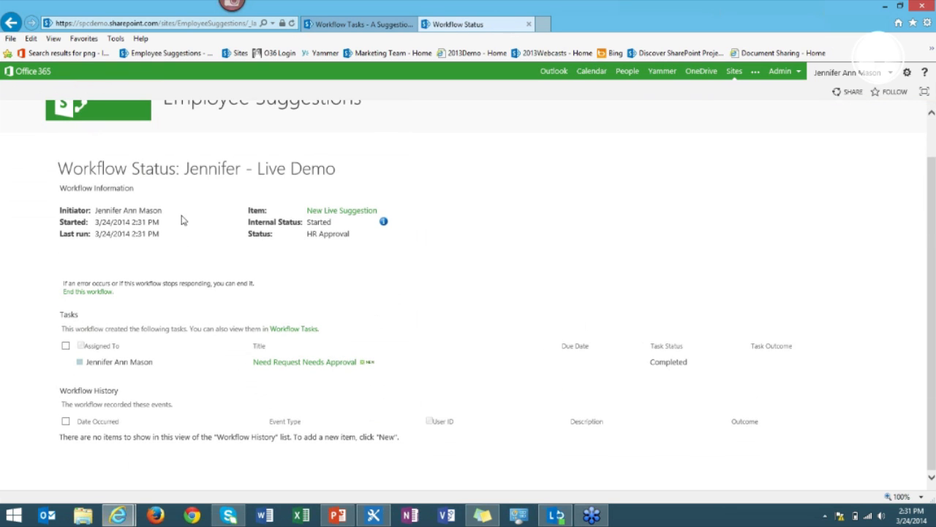
# - Return to the Employee Suggestion list through the site contents and refresh it to check the workflow stage of New Live Suggestion
pyautogui.moveTo(932, 172); pyautogui.dragTo(914, 77)
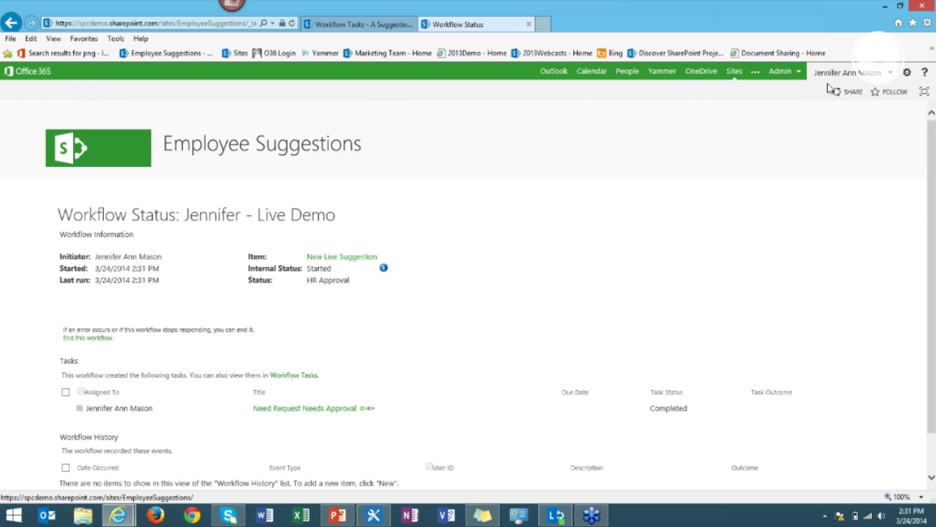
pyautogui.click(907, 72)
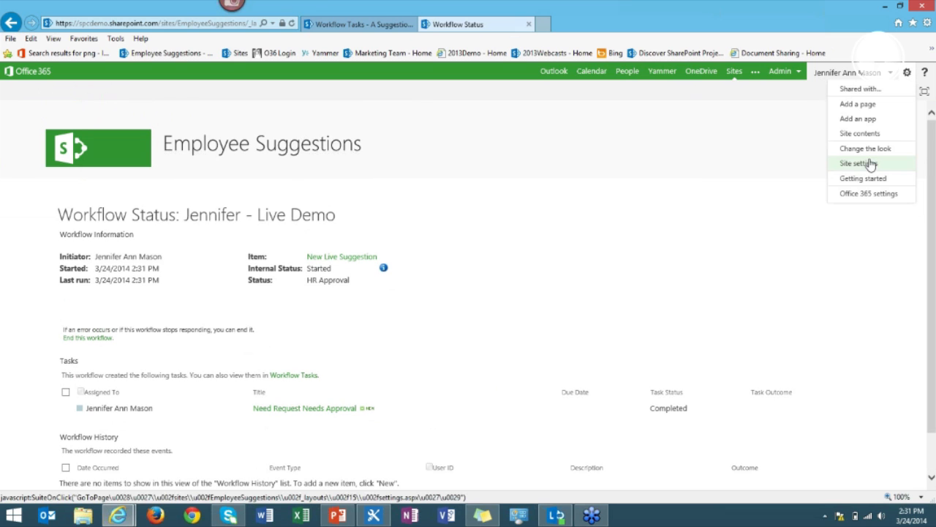
pyautogui.click(874, 137)
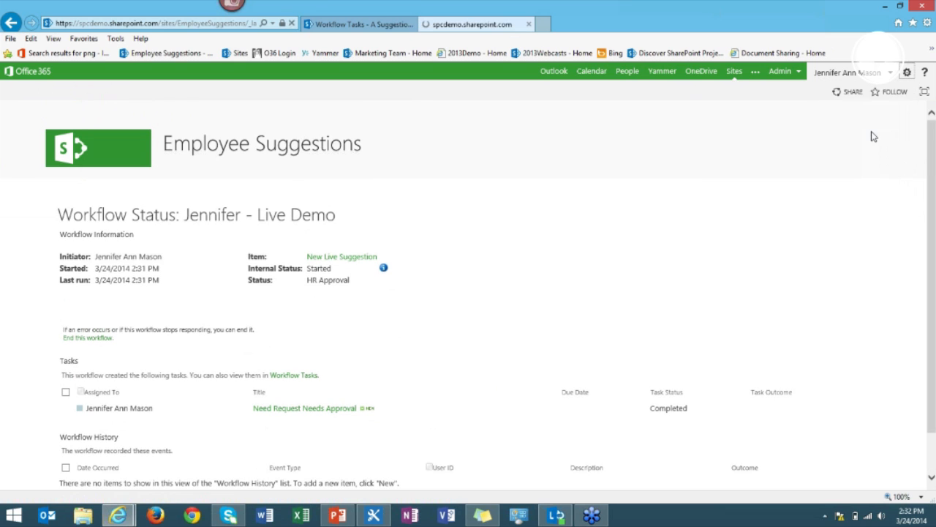
pyautogui.click(96, 284)
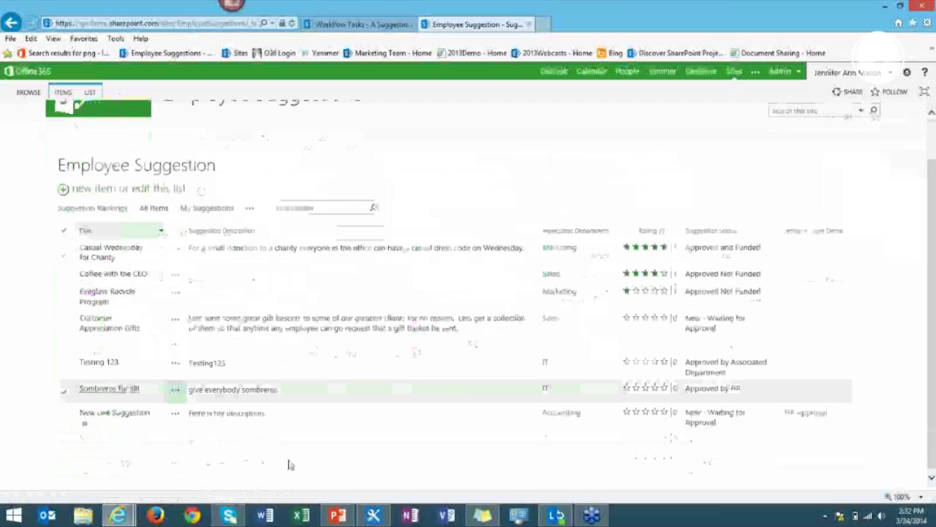
pyautogui.click(293, 23)
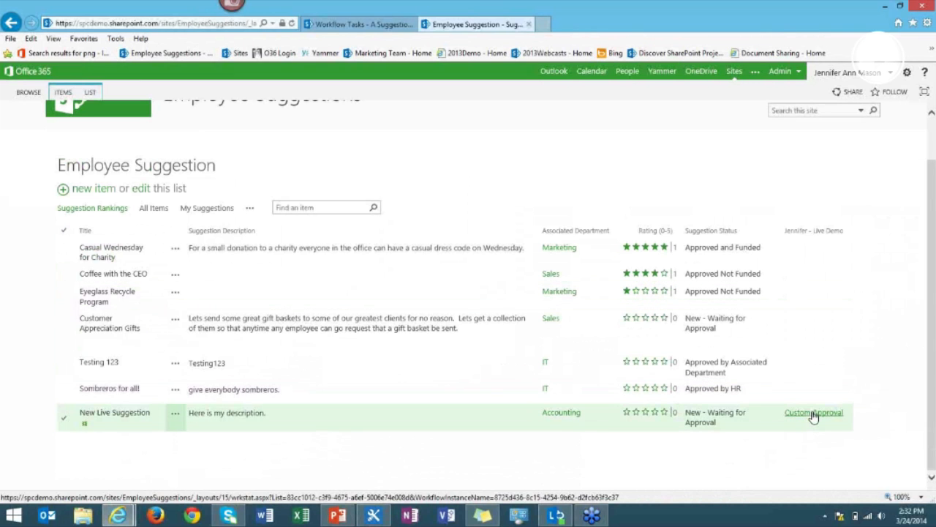
# - Examine the Need Request Needs Approval task's comments and outcome from the workflow status, leaving its edit form without changes
pyautogui.click(814, 414)
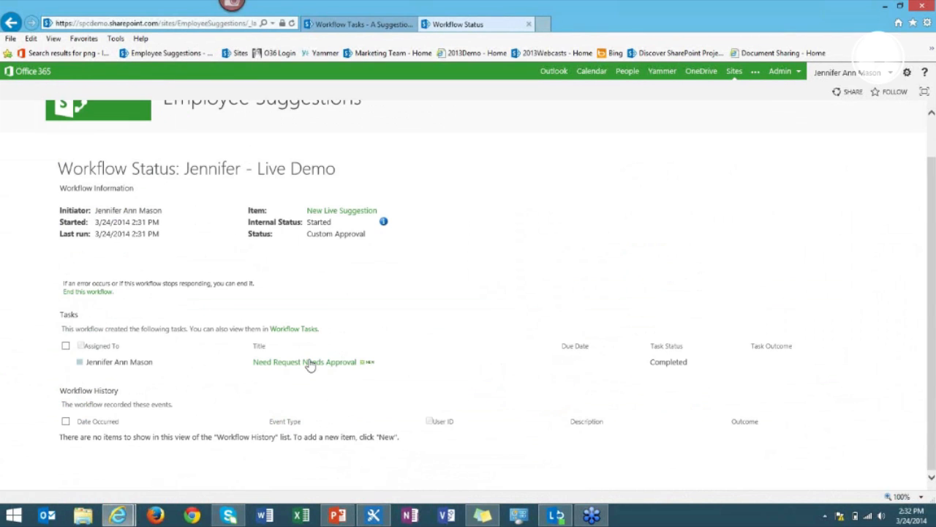
pyautogui.click(306, 365)
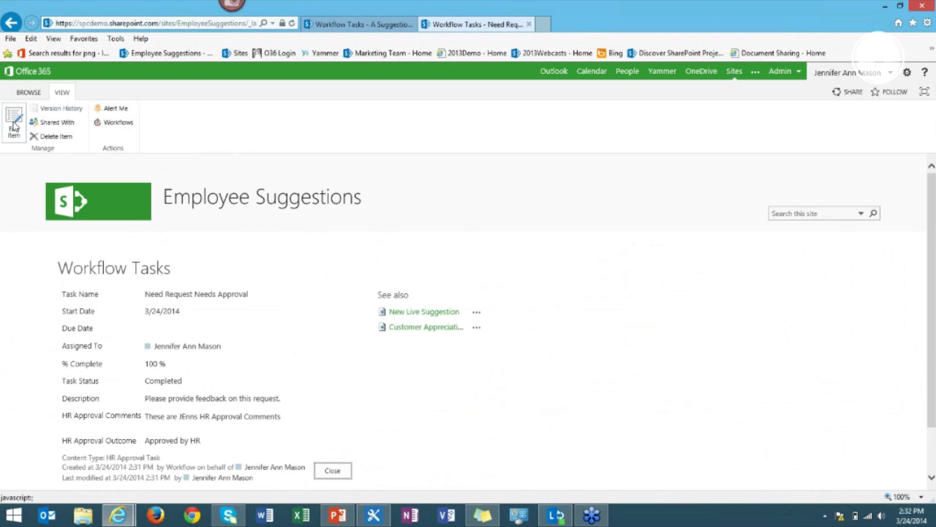
pyautogui.click(13, 126)
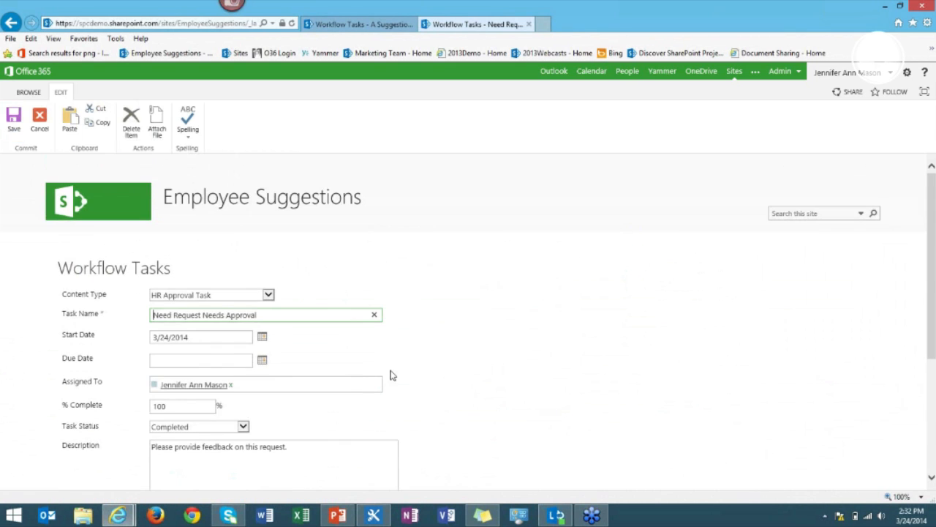
pyautogui.scroll(-3, 388, 376)
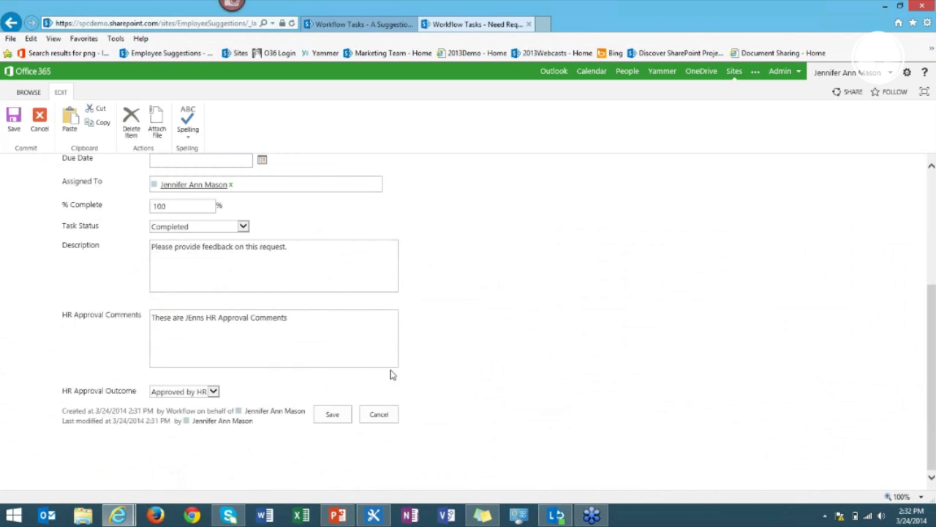
pyautogui.click(375, 414)
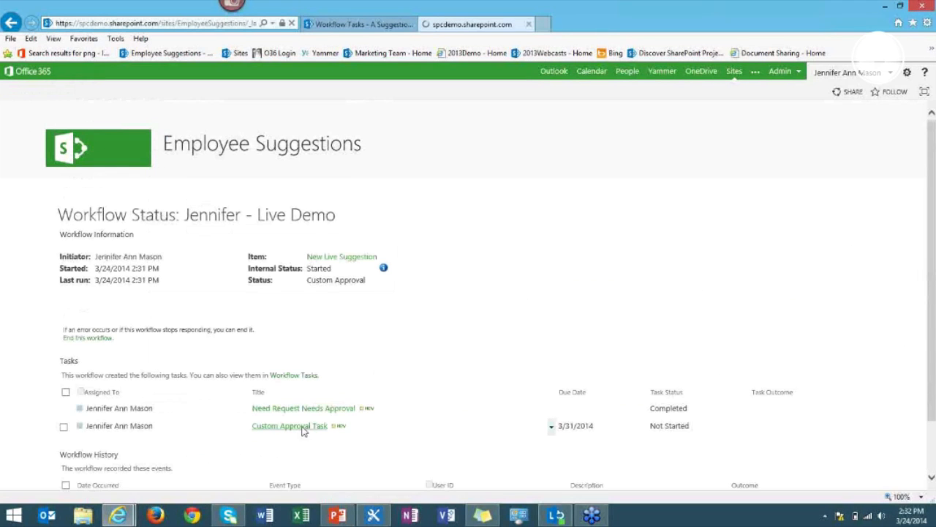
# - Examine the outcome choices in the Custom Approval Task's edit form and leave it without changes
pyautogui.click(303, 428)
pyautogui.click(18, 128)
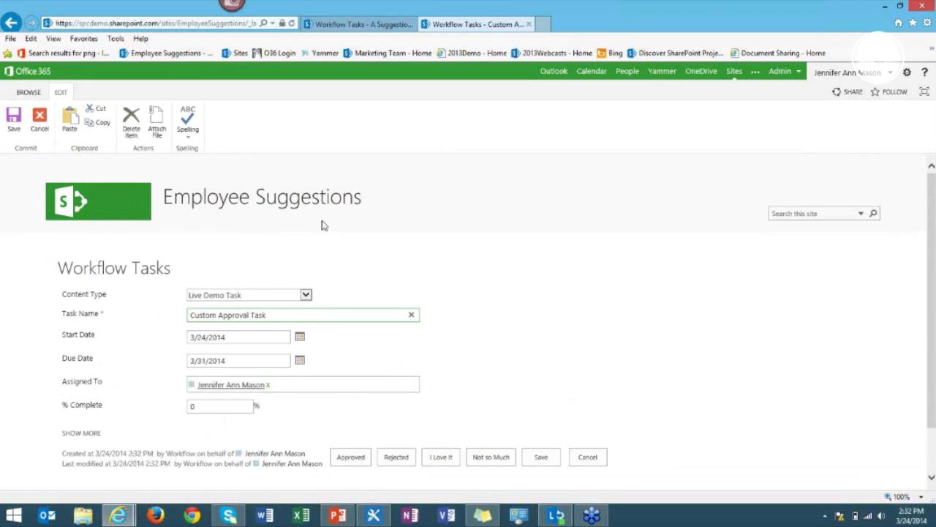
pyautogui.click(38, 128)
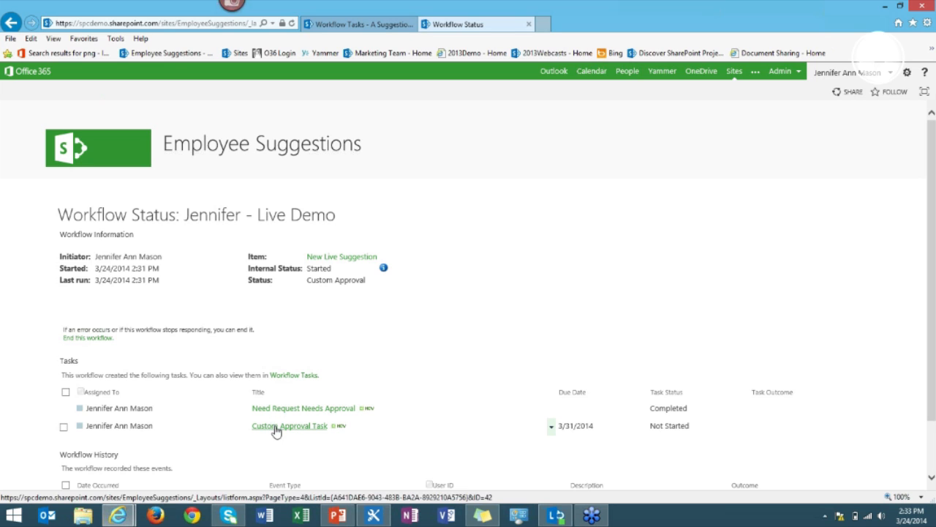
# - Complete the Custom Approval Task with the I Love It outcome and review the task list on the workflow status page
pyautogui.click(314, 428)
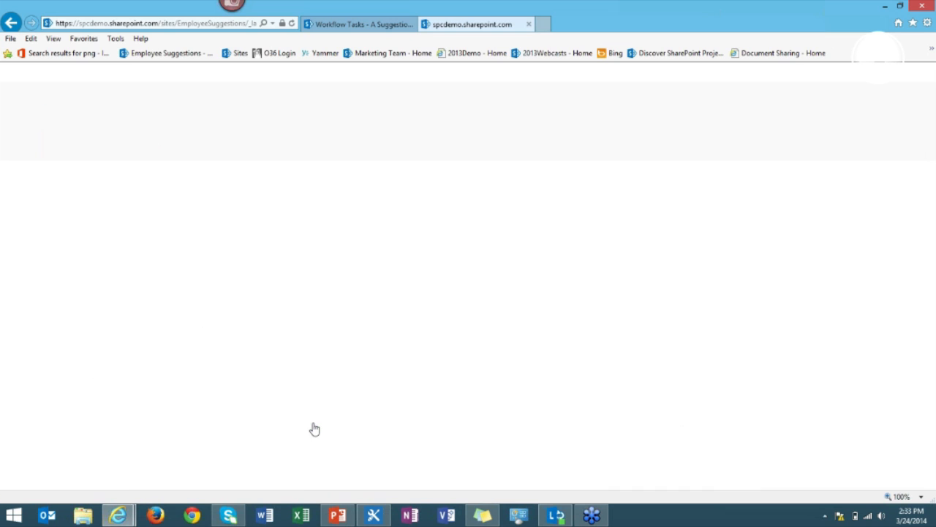
pyautogui.click(14, 131)
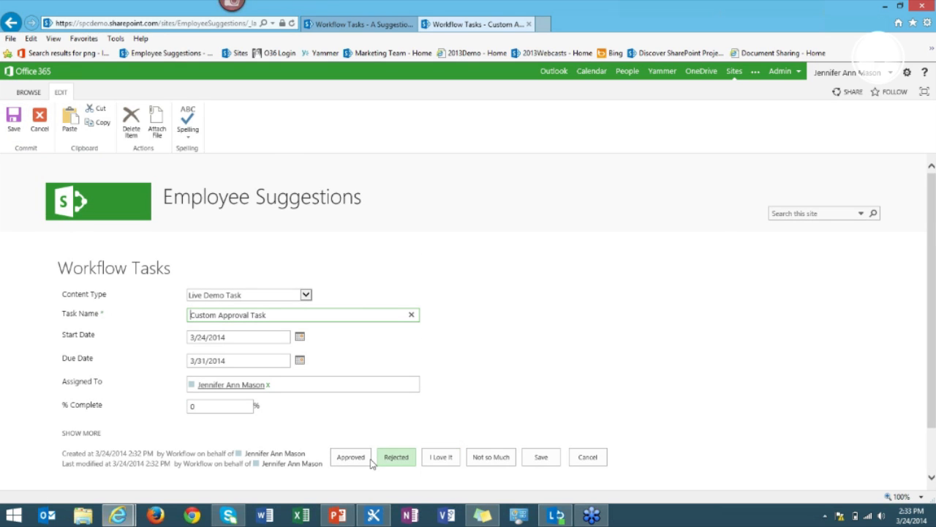
pyautogui.click(442, 460)
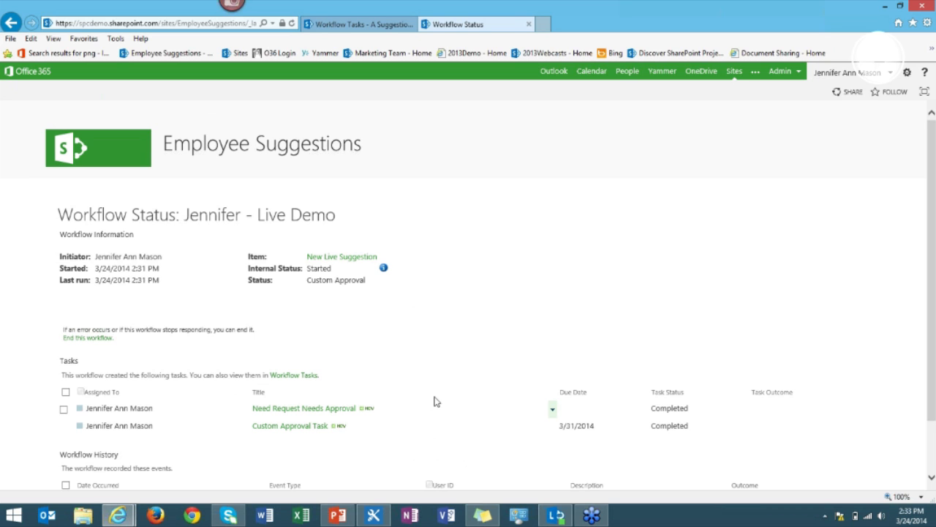
pyautogui.scroll(-2, 378, 426)
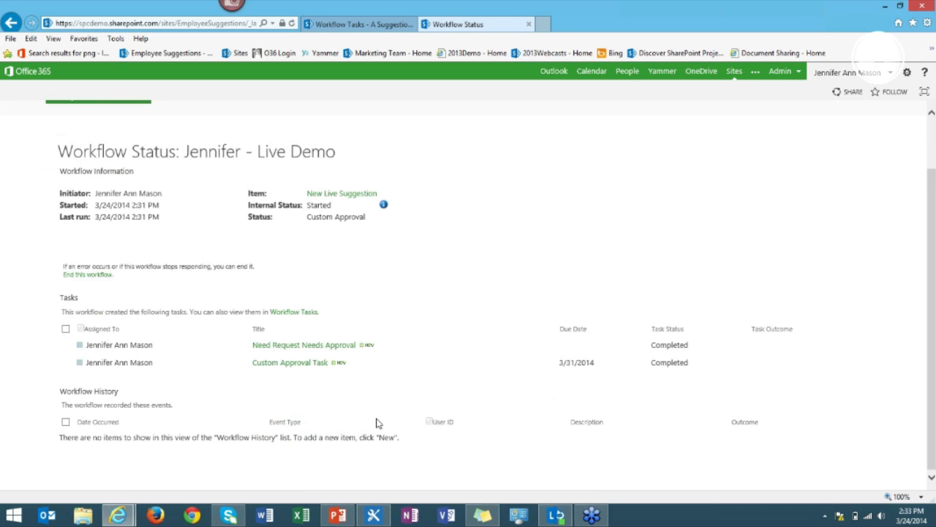
pyautogui.scroll(1, 209, 194)
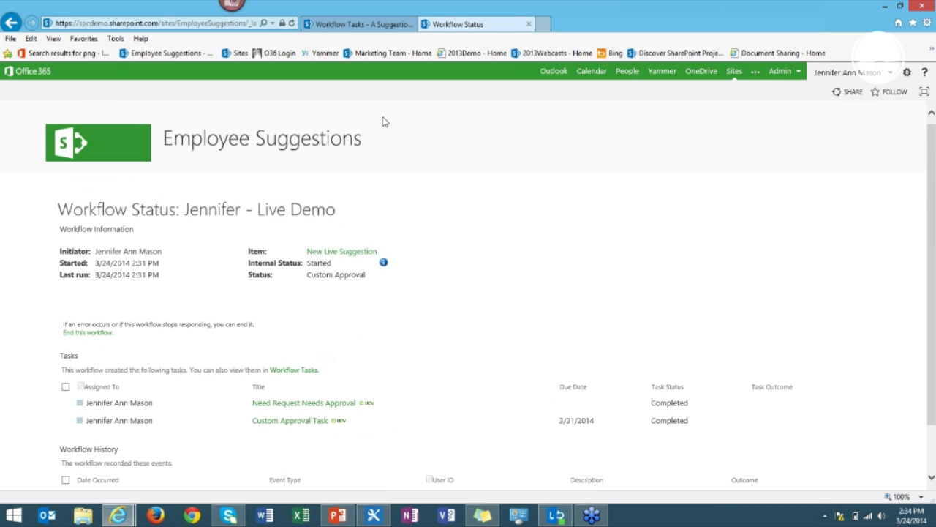
# - Reopen the Employee Suggestion list from the site contents to check the suggestion's stage after the custom approval
pyautogui.click(907, 72)
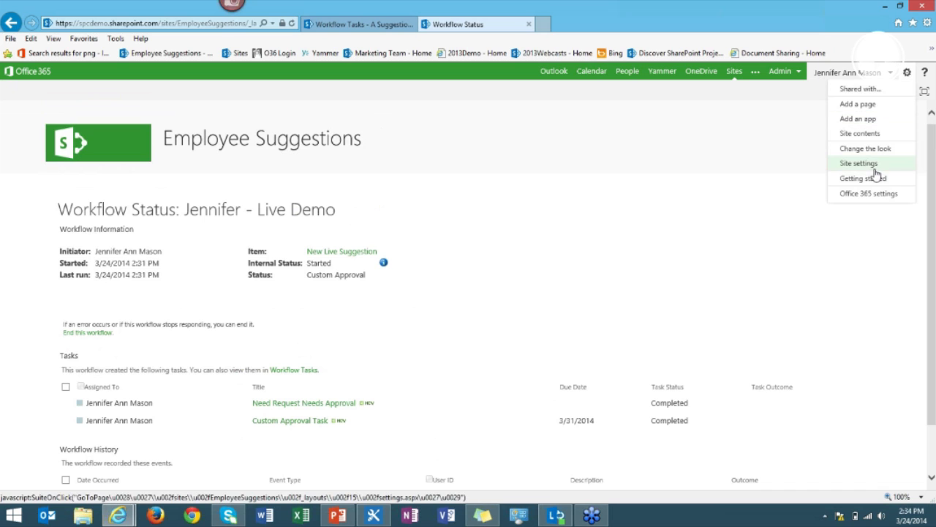
pyautogui.click(871, 133)
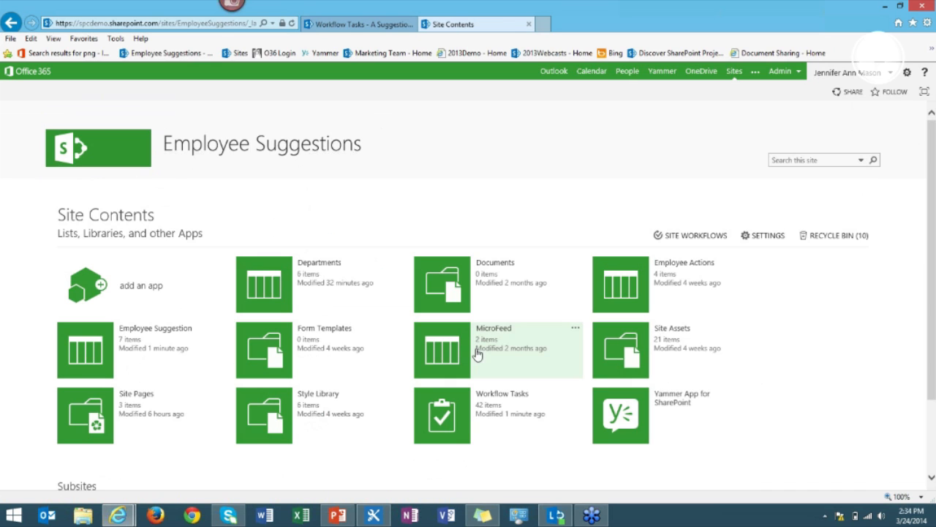
pyautogui.click(132, 360)
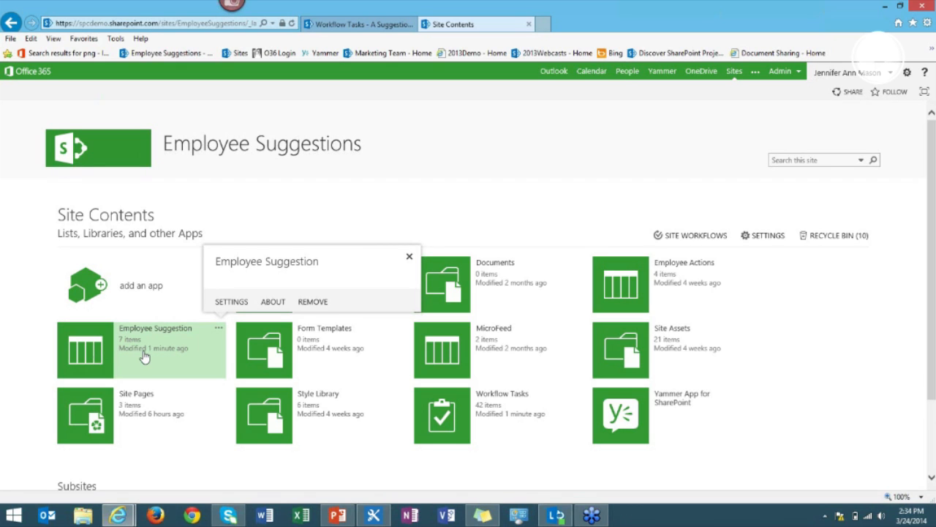
pyautogui.click(94, 355)
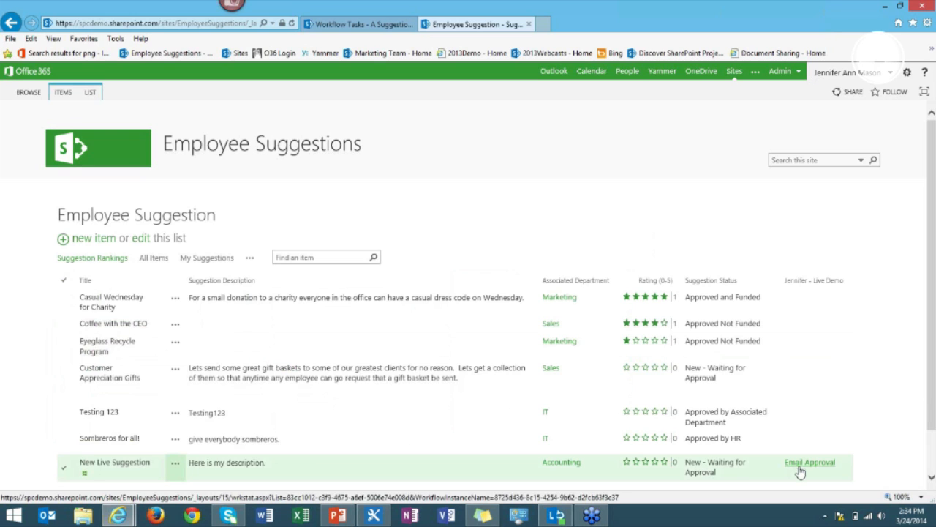
# - Open the Outlook inbox in a new tab, read the approval and task assignment emails, and open the Need Request Needs Approval task from its email
pyautogui.rightClick(564, 75)
pyautogui.click(594, 94)
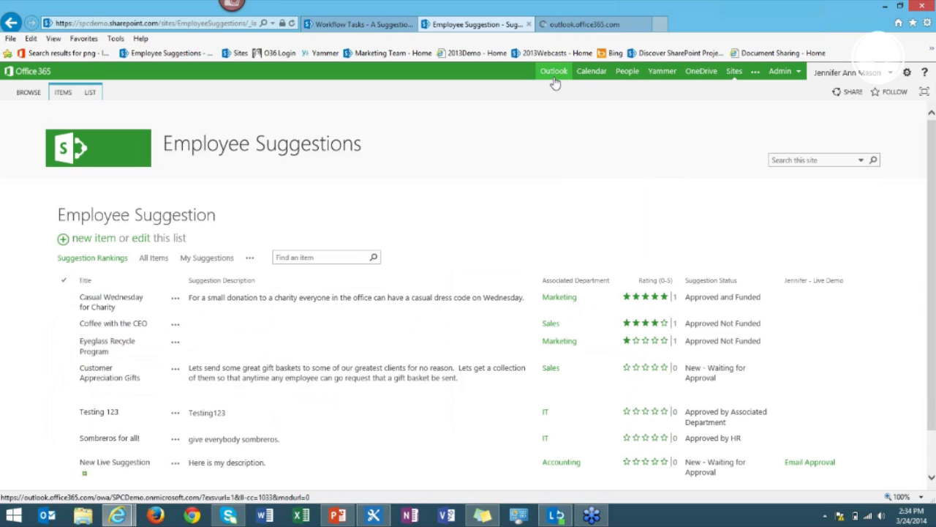
pyautogui.click(575, 29)
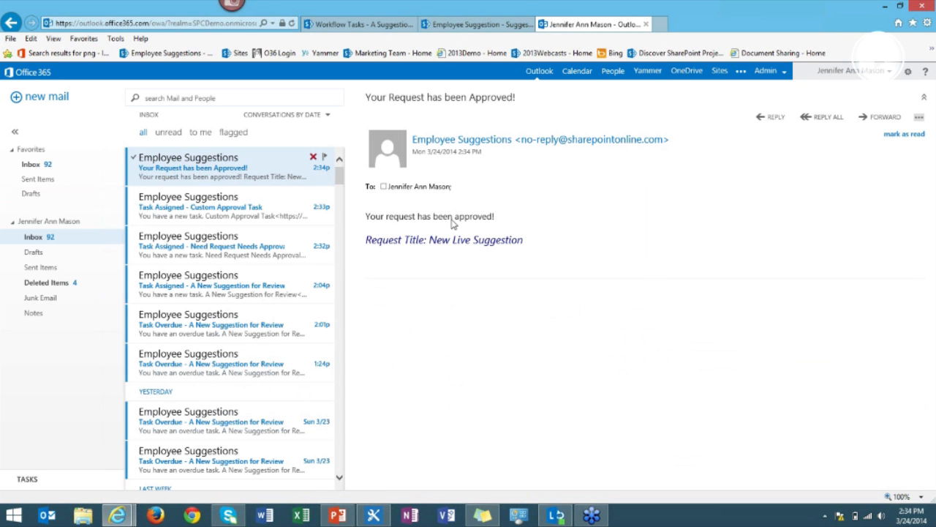
pyautogui.click(266, 209)
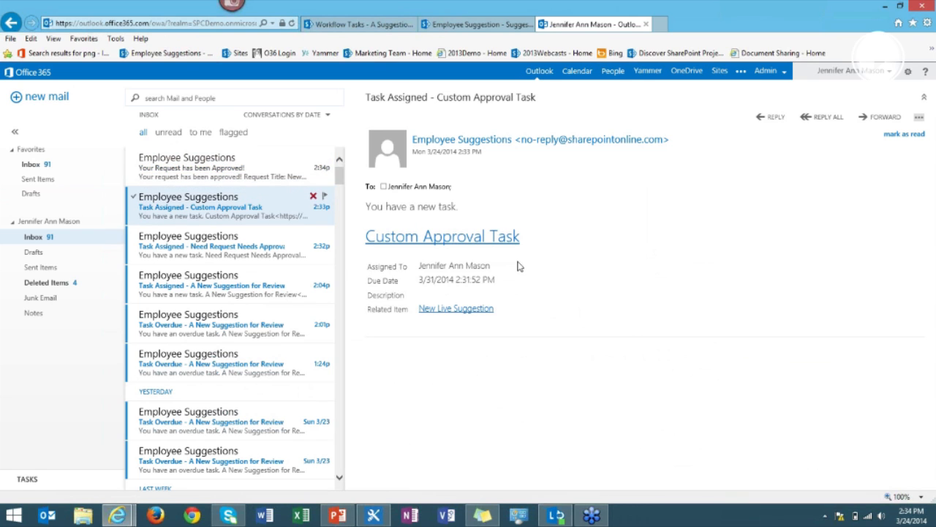
pyautogui.click(206, 248)
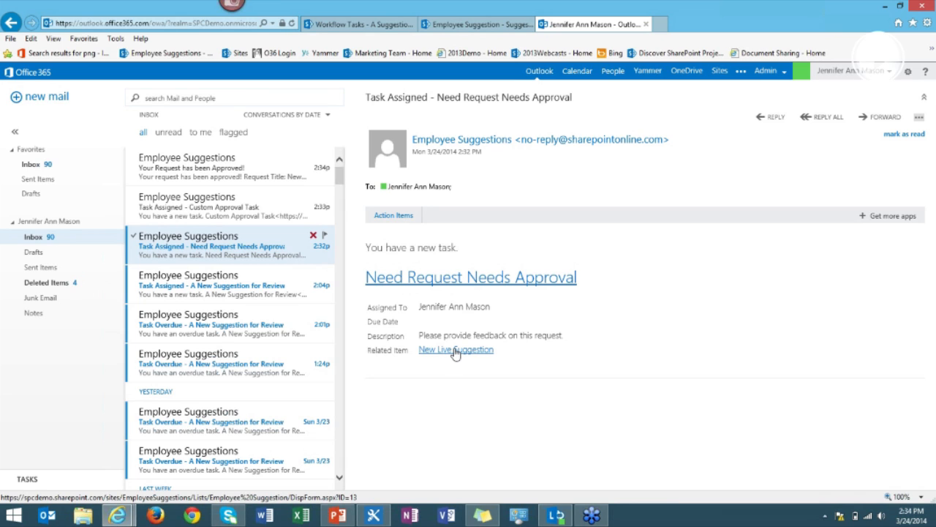
pyautogui.click(457, 283)
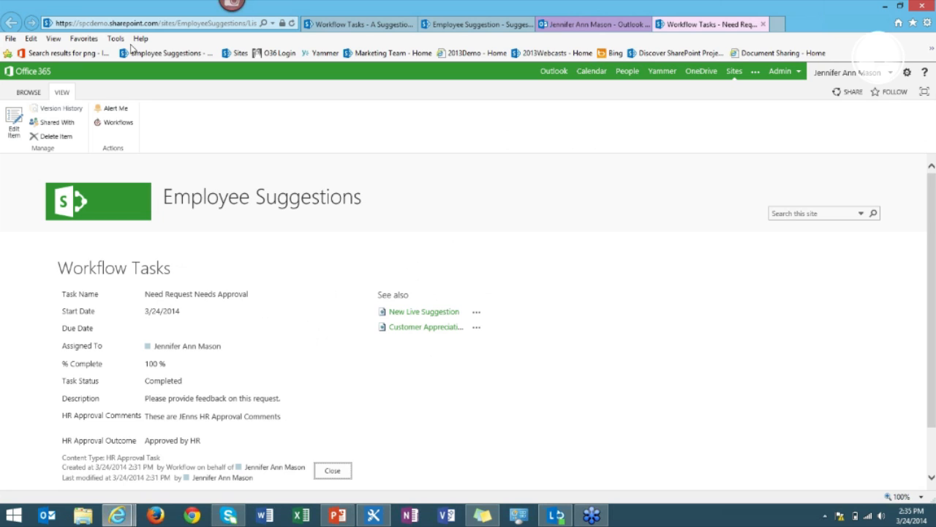
# - Open the Live Demo Task content type from the Employee Suggestions site's content types
pyautogui.click(221, 198)
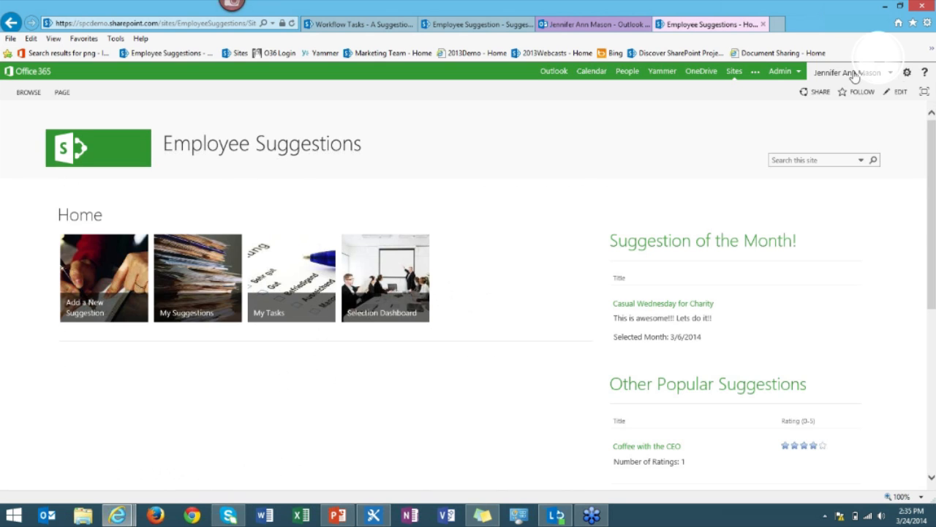
pyautogui.click(908, 74)
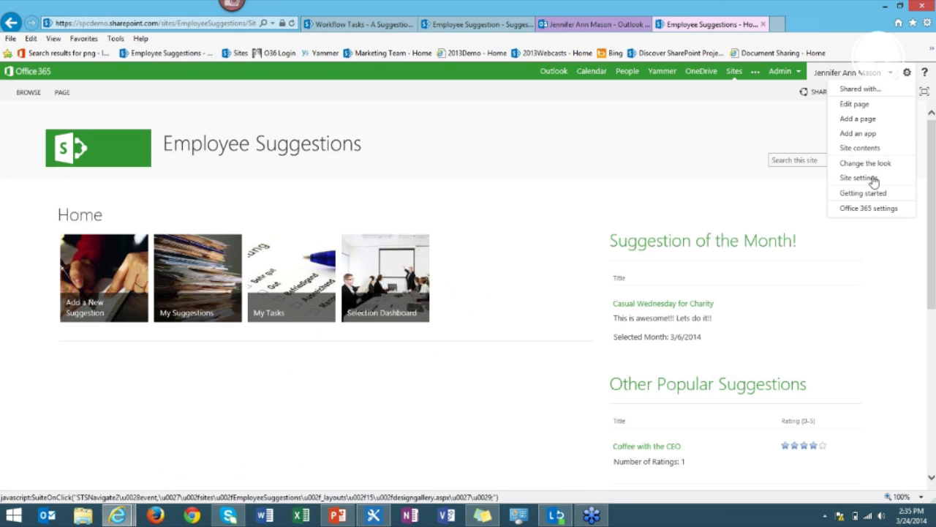
pyautogui.click(860, 148)
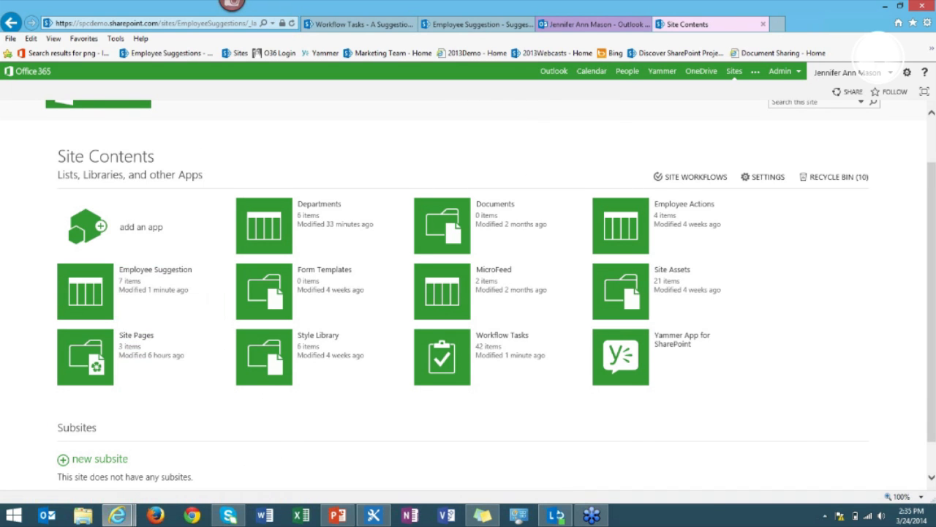
pyautogui.click(907, 72)
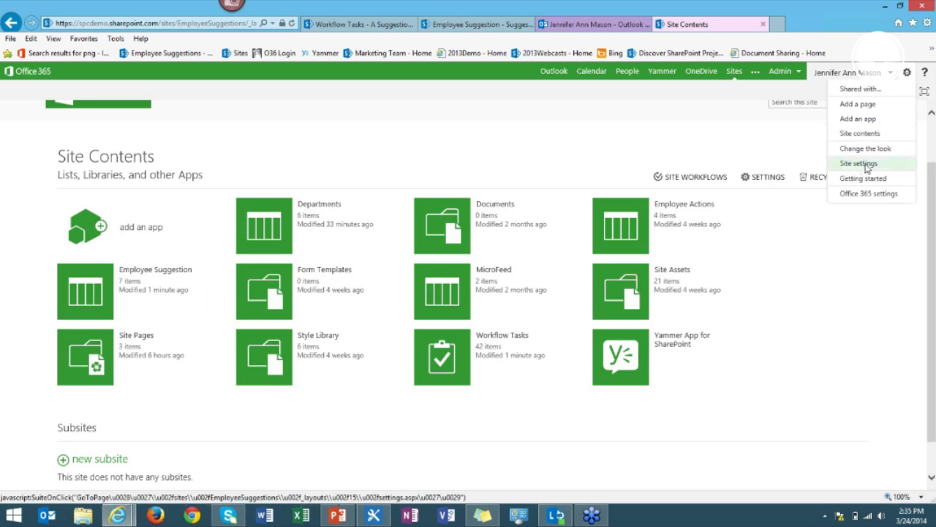
pyautogui.click(865, 164)
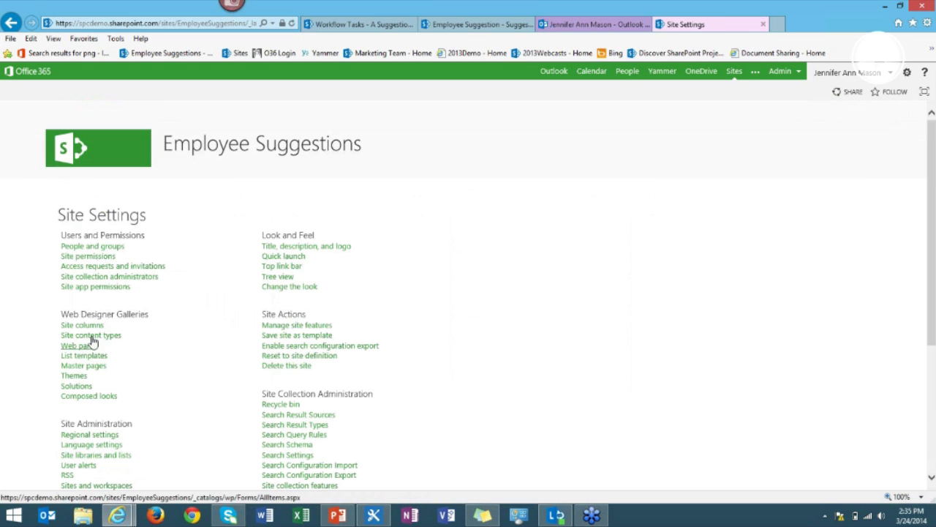
pyautogui.click(90, 335)
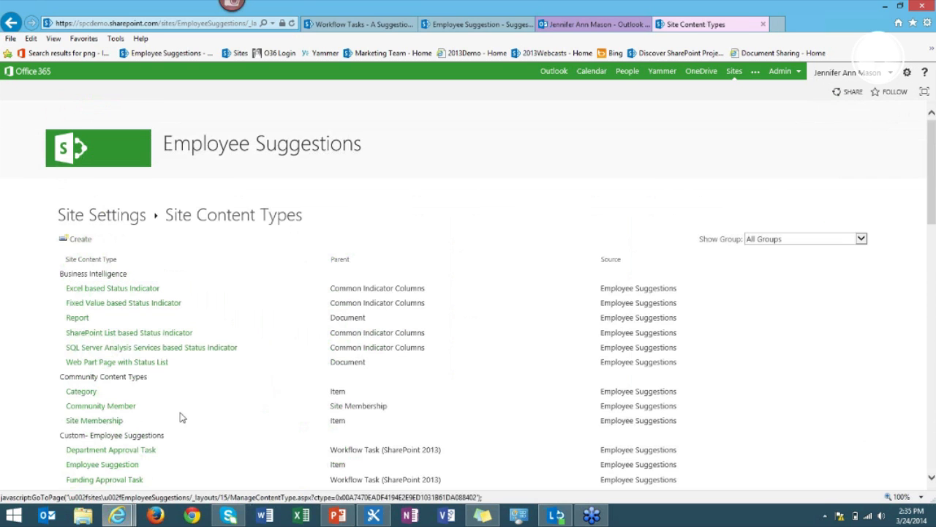
pyautogui.scroll(-3, 179, 416)
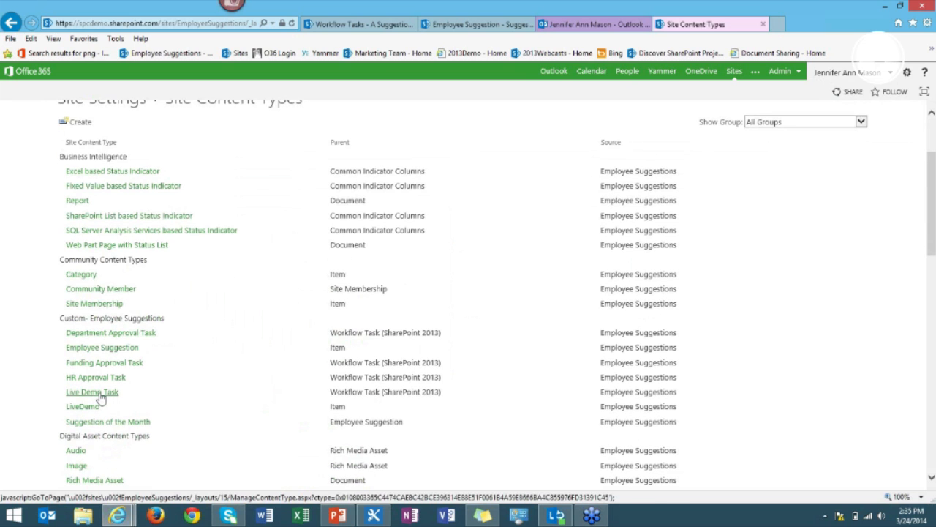
pyautogui.click(93, 393)
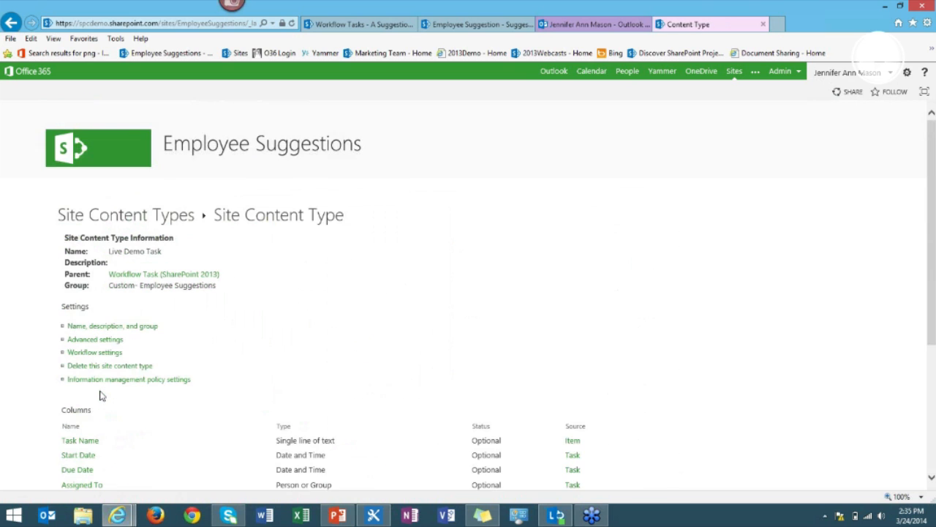
# - Set the Task Outcome column of the Live Demo Task content type to Hidden and check its status in the column list
pyautogui.scroll(-2, 210, 389)
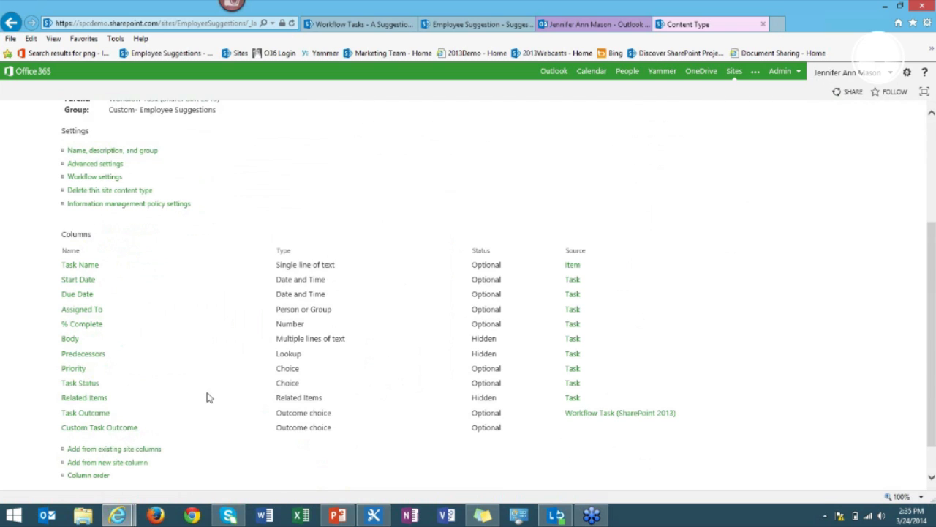
pyautogui.click(81, 415)
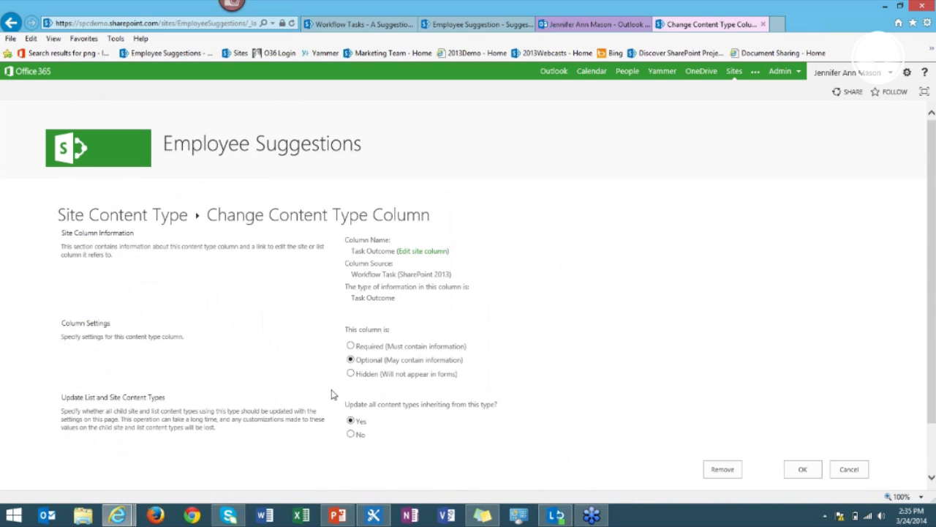
pyautogui.click(350, 374)
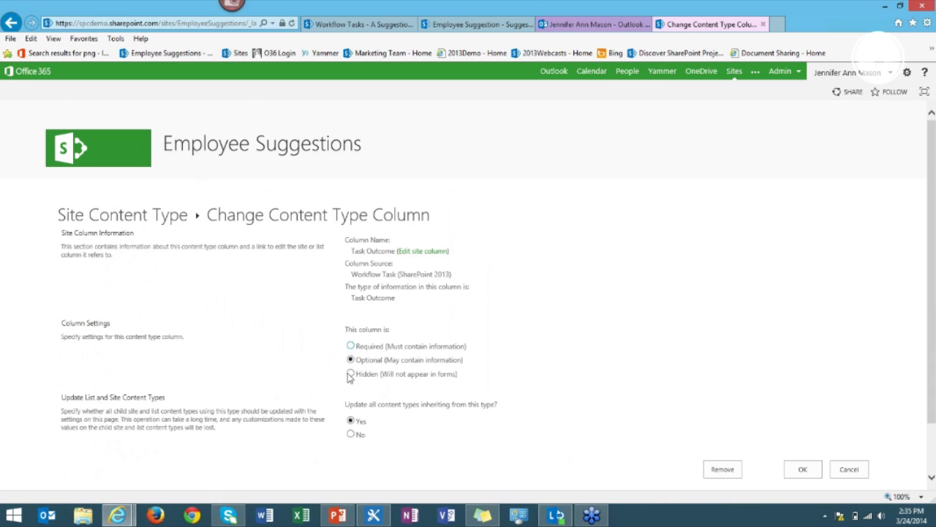
pyautogui.click(792, 474)
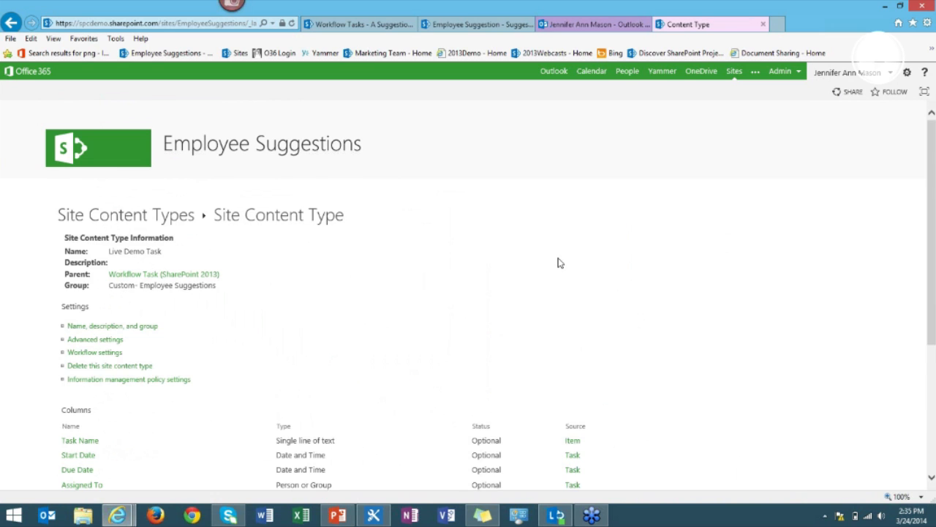
pyautogui.scroll(-1, 524, 269)
pyautogui.scroll(-2, 370, 444)
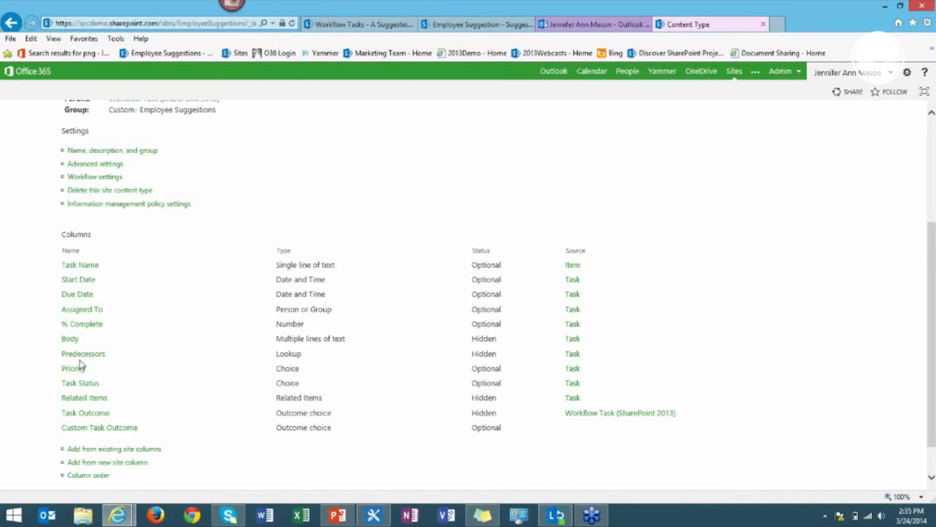
# - Start a new employee suggestion from the site home page with a test title and TESTING as both description and expected outcome
pyautogui.scroll(3, 186, 278)
pyautogui.scroll(1, 186, 256)
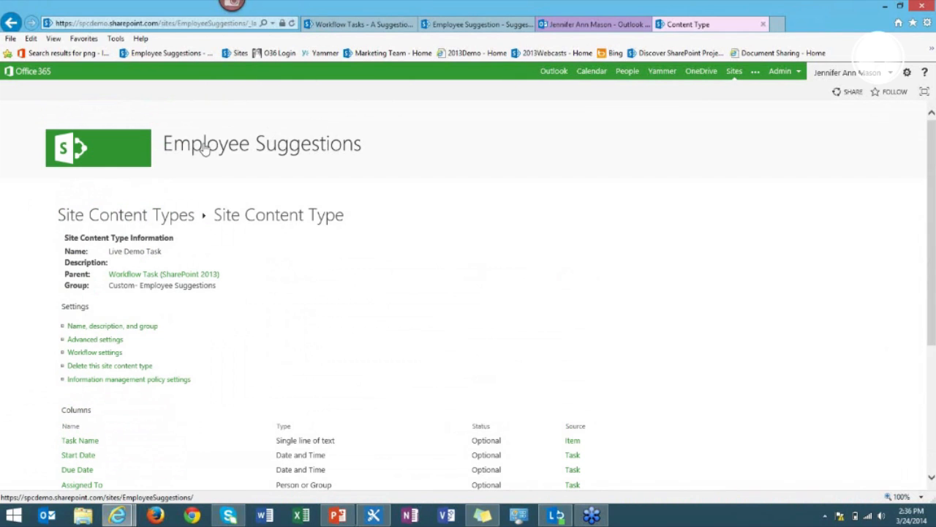
pyautogui.click(207, 149)
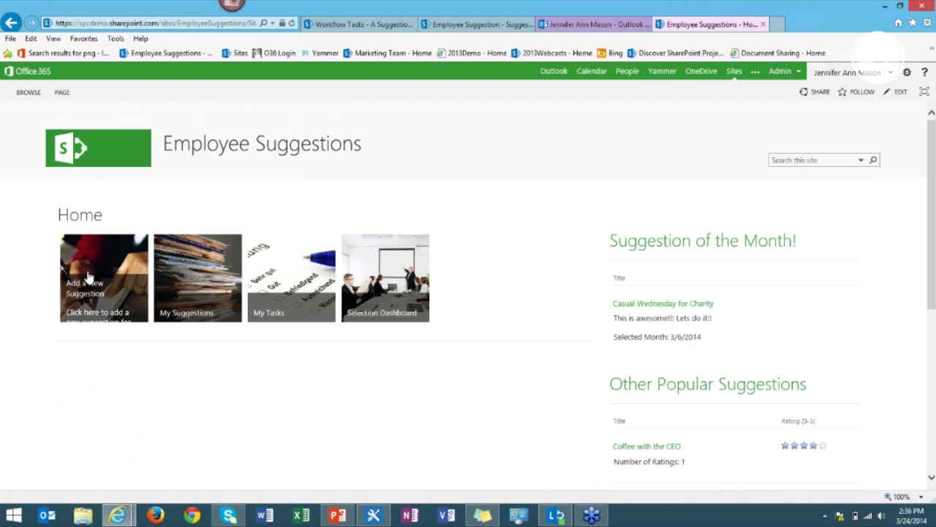
pyautogui.click(92, 283)
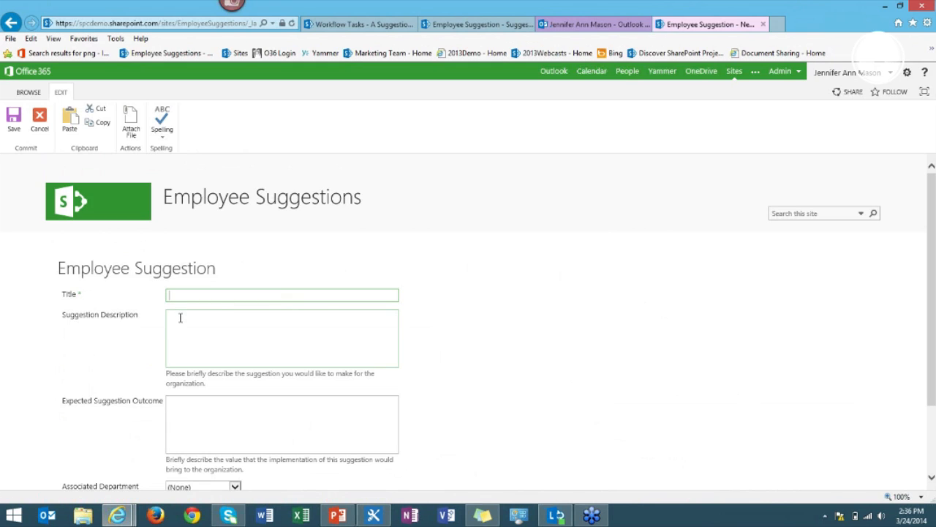
pyautogui.write('Jennifer Test 2:36')
pyautogui.click(180, 317)
pyautogui.write('TE')
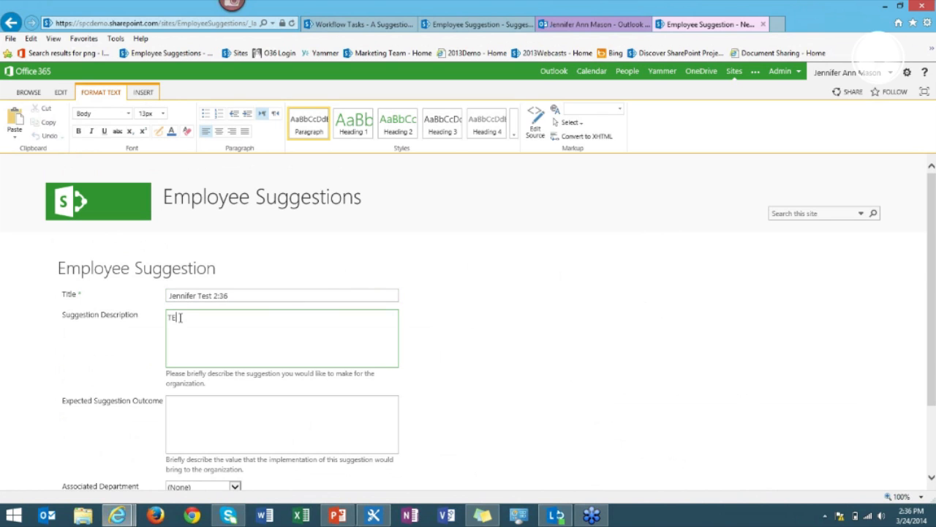
pyautogui.write('STING')
pyautogui.click(267, 410)
pyautogui.write('TESS')
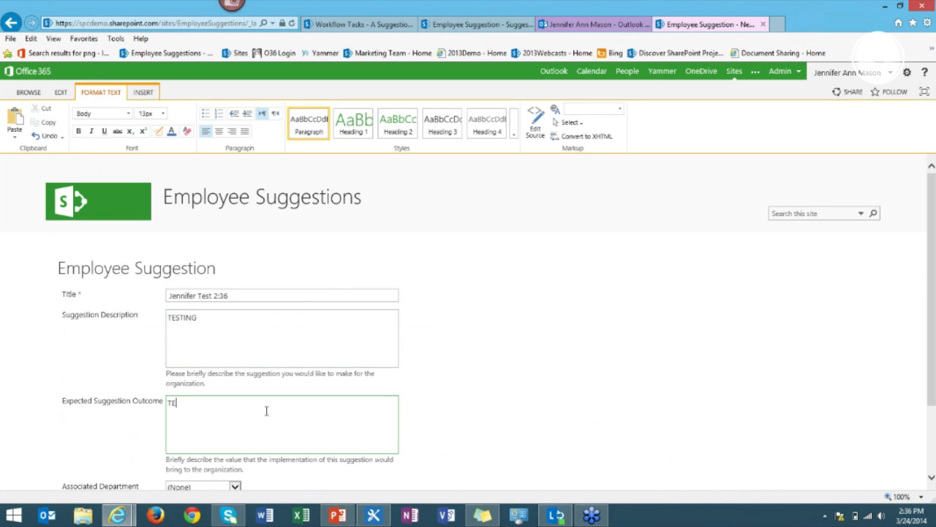
pyautogui.write('ING')
# - Set the new suggestion's associated department to Human Resources and save the suggestion
pyautogui.scroll(-2, 234, 417)
pyautogui.click(235, 396)
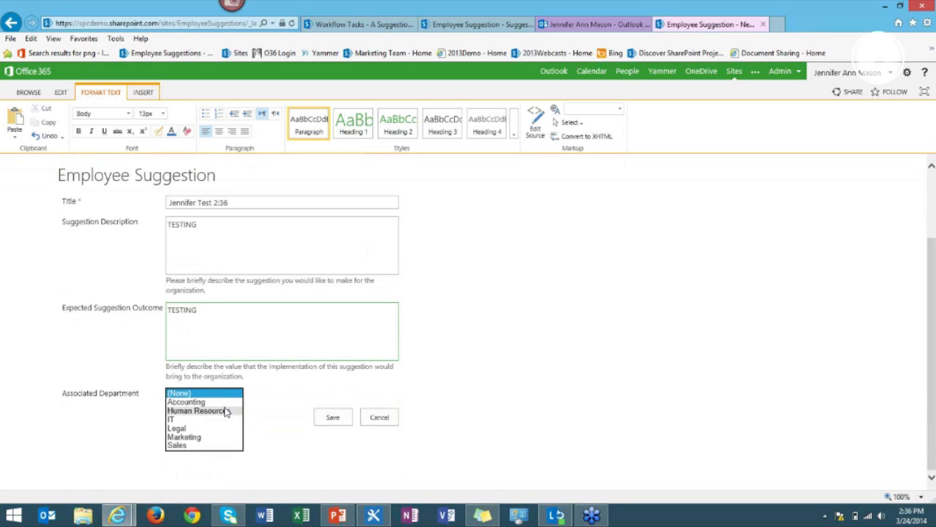
pyautogui.click(238, 410)
pyautogui.click(334, 422)
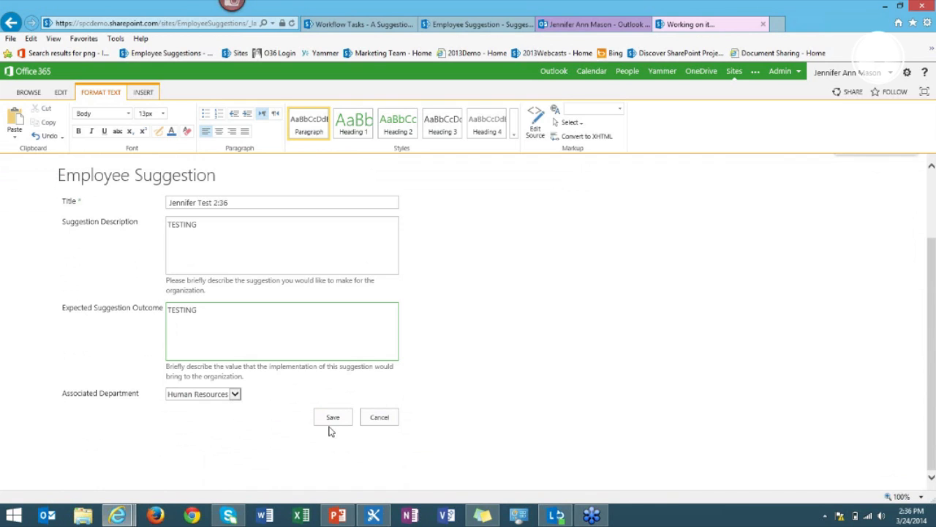
pyautogui.click(328, 419)
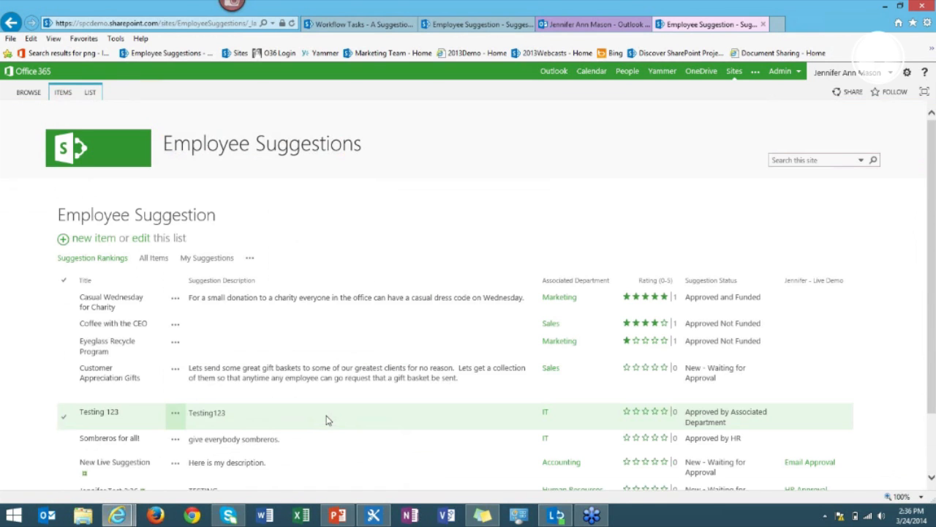
# - Check the new suggestion's workflow stage in the list and look in the Outlook inbox for its task notification
pyautogui.scroll(-2, 334, 418)
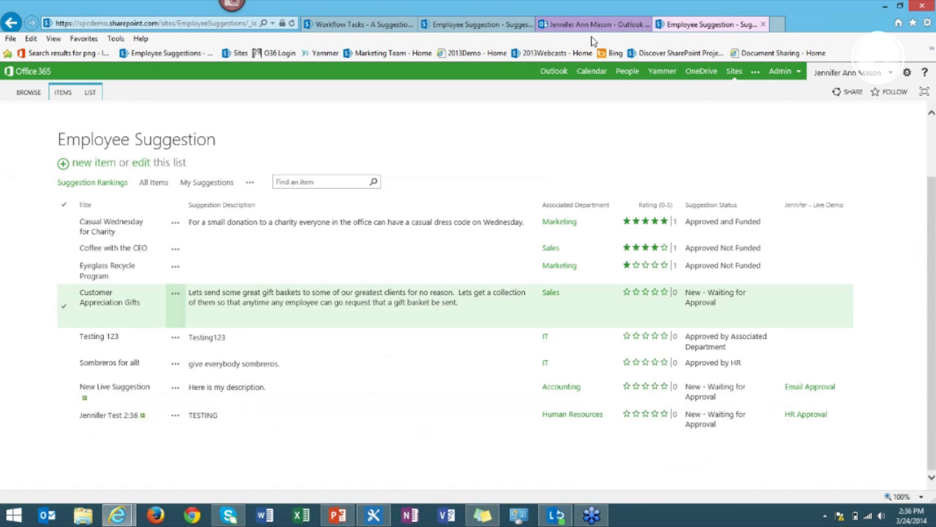
pyautogui.click(593, 25)
pyautogui.click(291, 24)
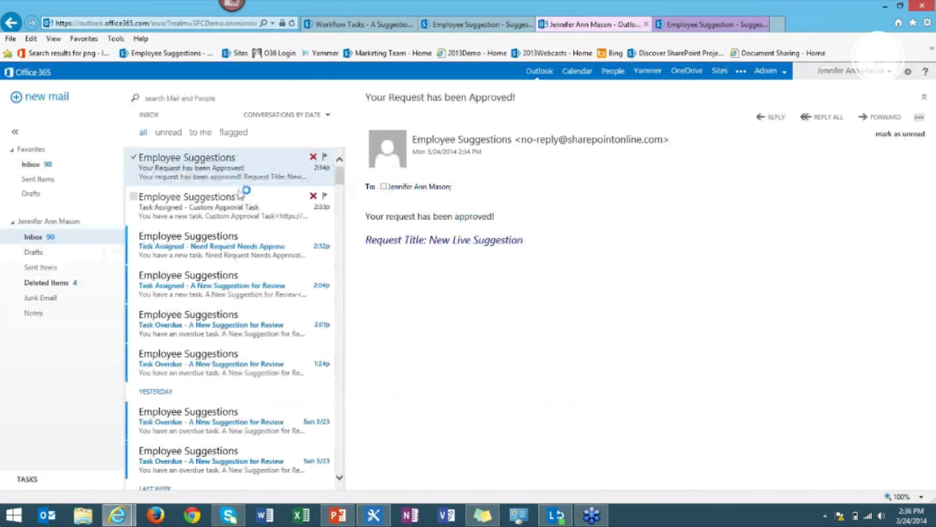
pyautogui.click(720, 27)
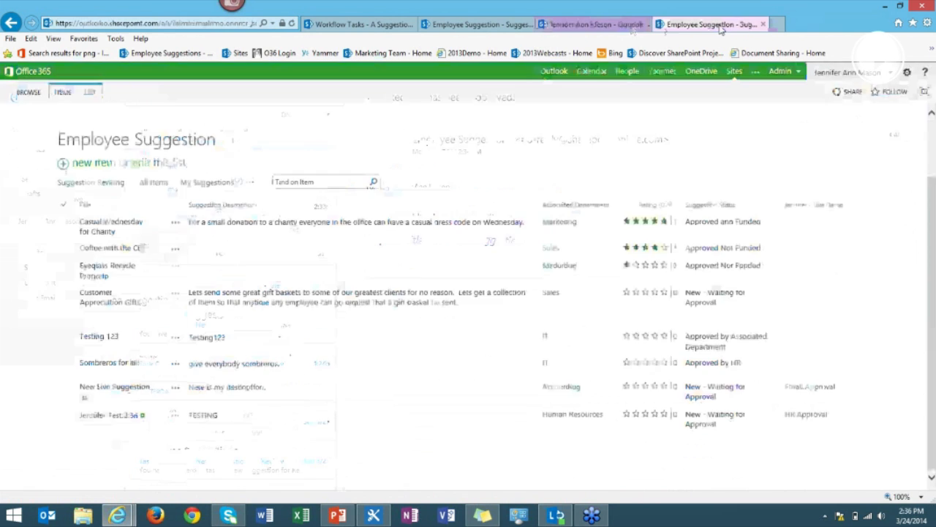
# - Complete the new suggestion's Need Request Needs Approval task with the HR approval comment "fdfdhathaths" and the Rejected by HR outcome
pyautogui.click(797, 417)
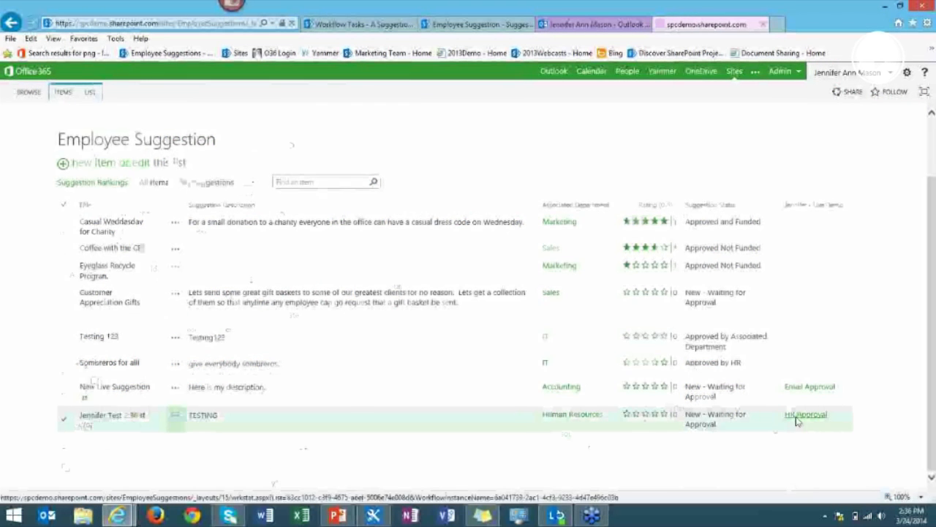
pyautogui.click(308, 411)
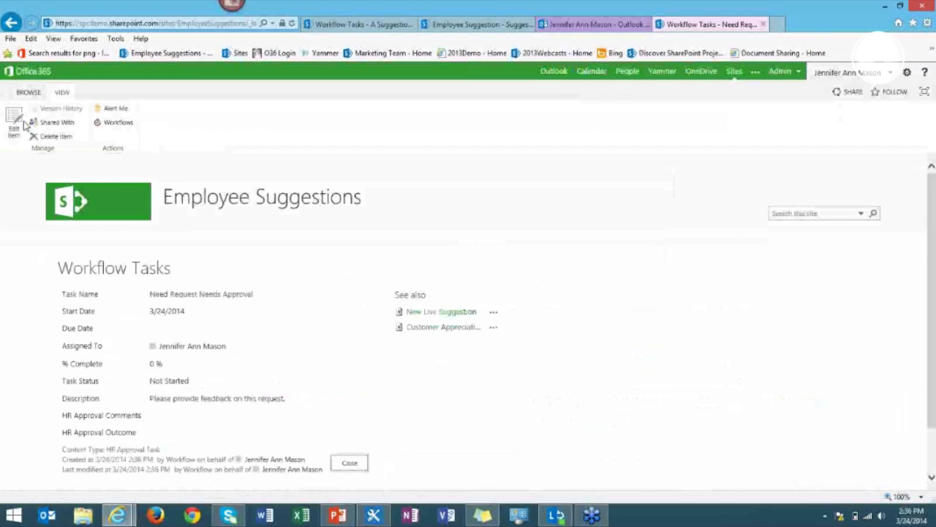
pyautogui.click(16, 123)
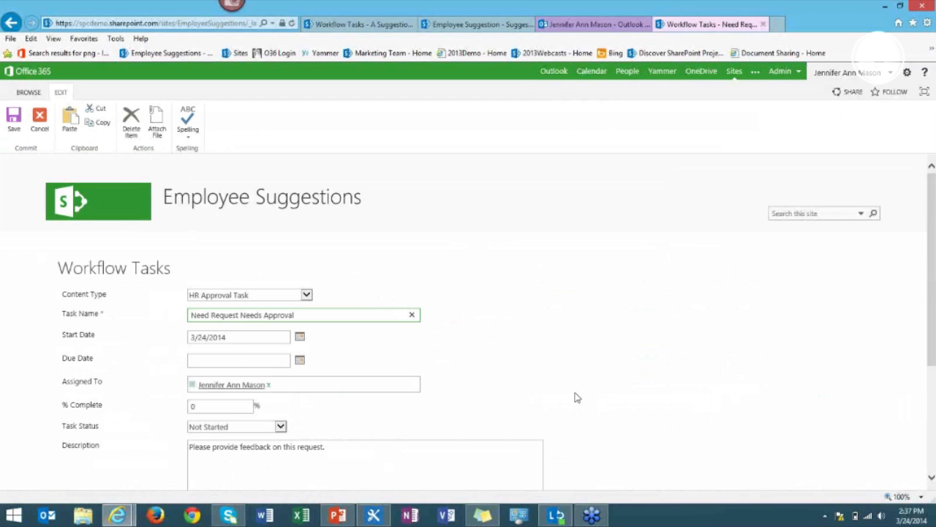
pyautogui.scroll(-2, 576, 395)
pyautogui.click(289, 375)
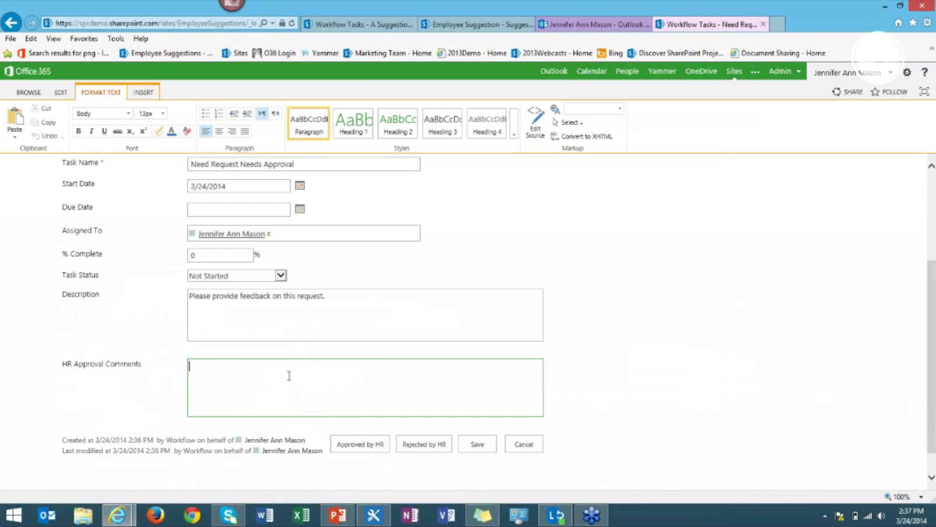
pyautogui.click(289, 375)
pyautogui.write('fdfdhathaths')
pyautogui.click(421, 445)
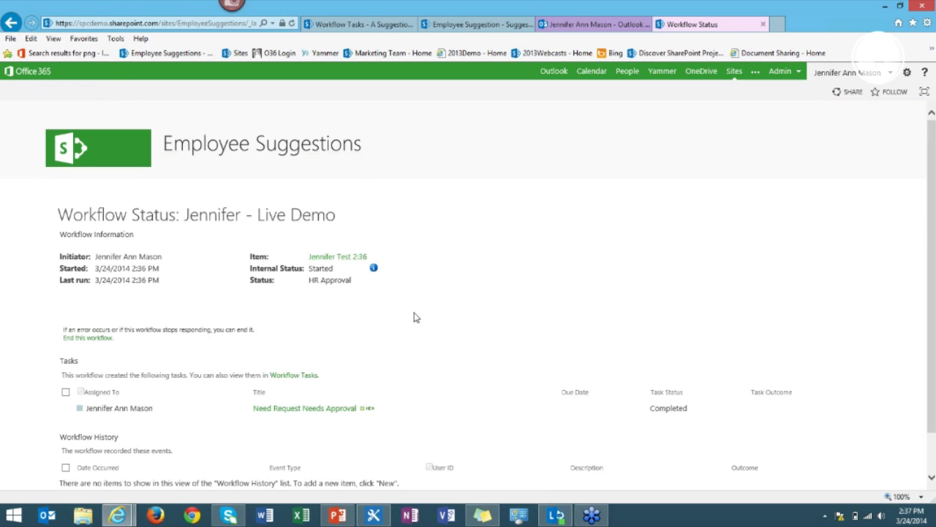
# - Open the Employee Suggestion list and refresh it to check the workflow stage of the two test suggestions
pyautogui.click(907, 73)
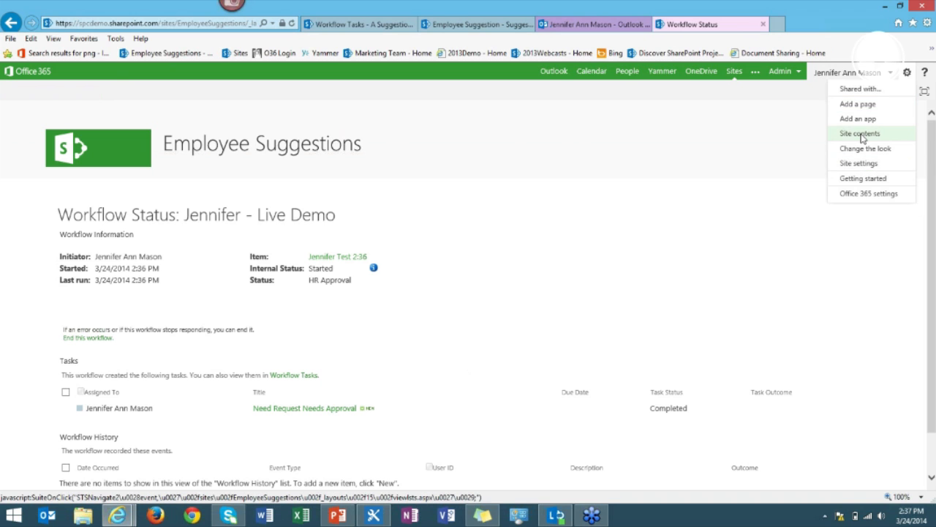
pyautogui.click(862, 135)
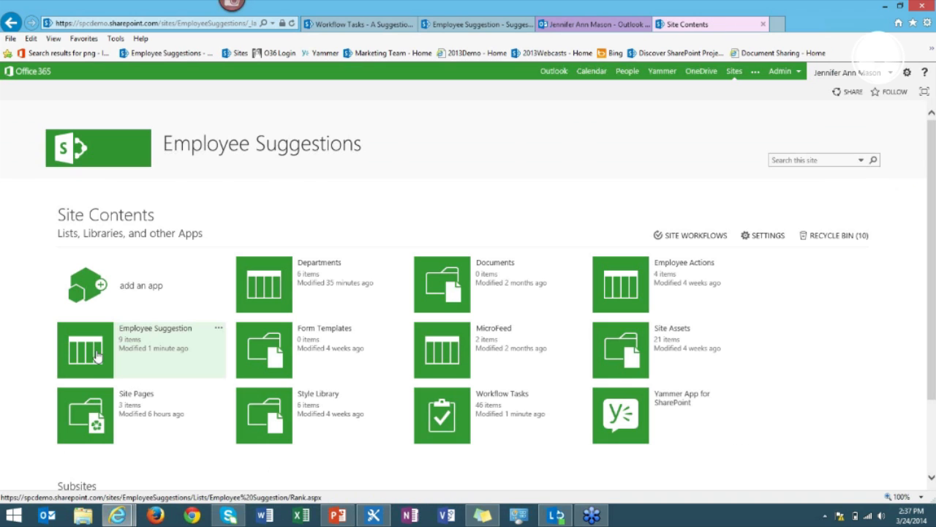
pyautogui.click(95, 360)
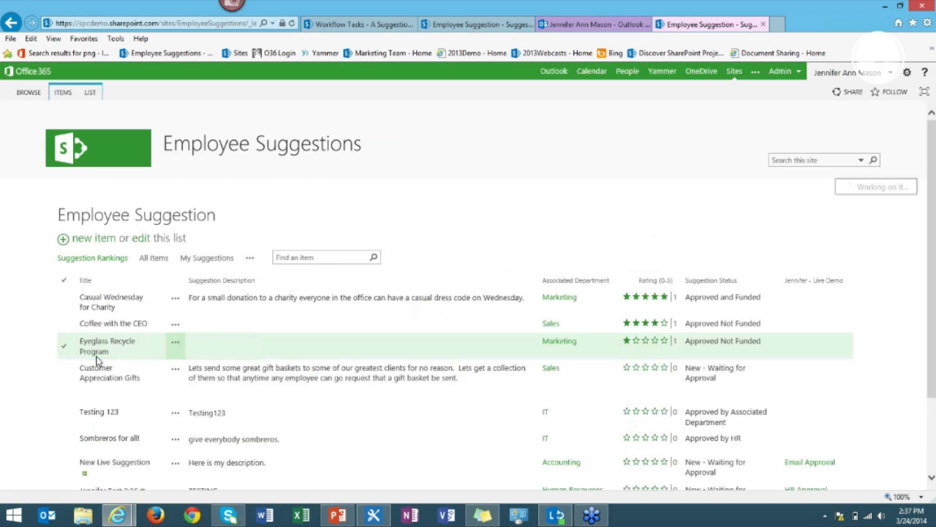
pyautogui.scroll(-3, 142, 449)
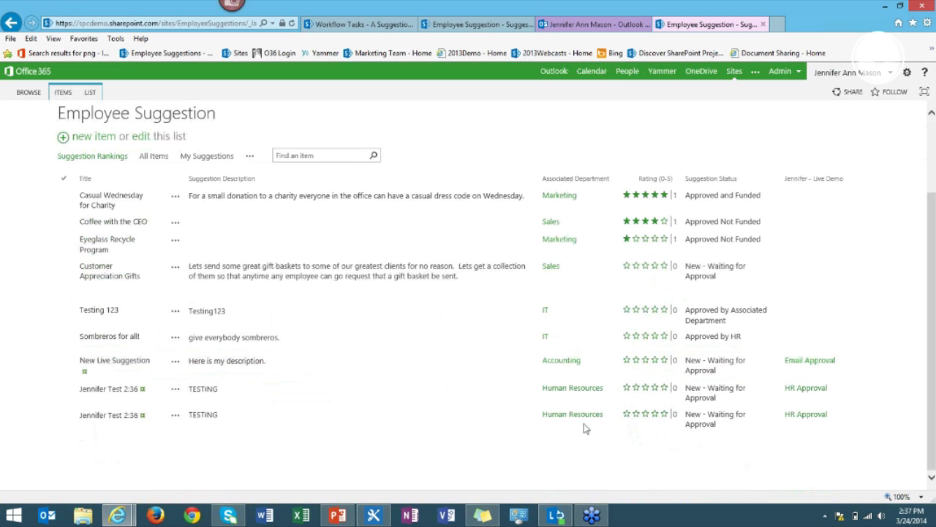
pyautogui.click(291, 23)
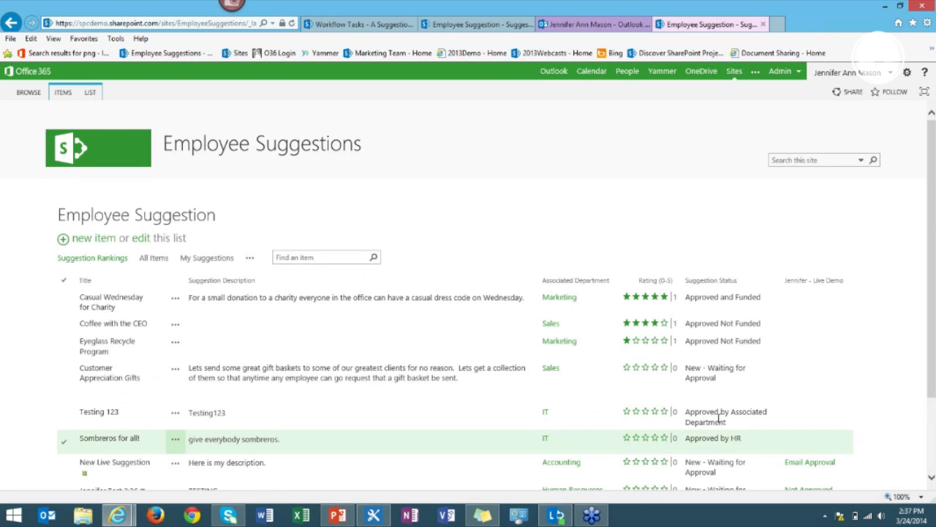
pyautogui.scroll(-2, 760, 419)
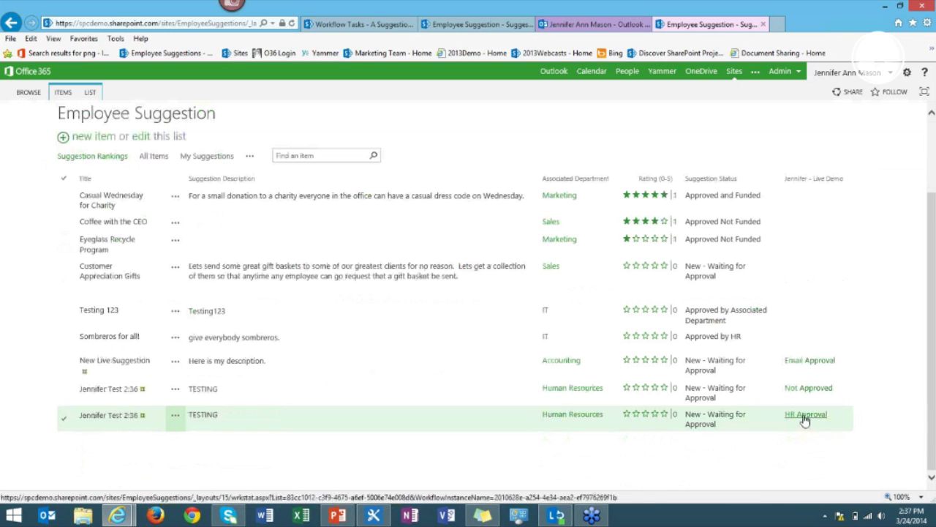
# - Reject the other test suggestion, still at HR Approval, by completing its Need Request Needs Approval task with the Rejected by HR outcome
pyautogui.click(805, 415)
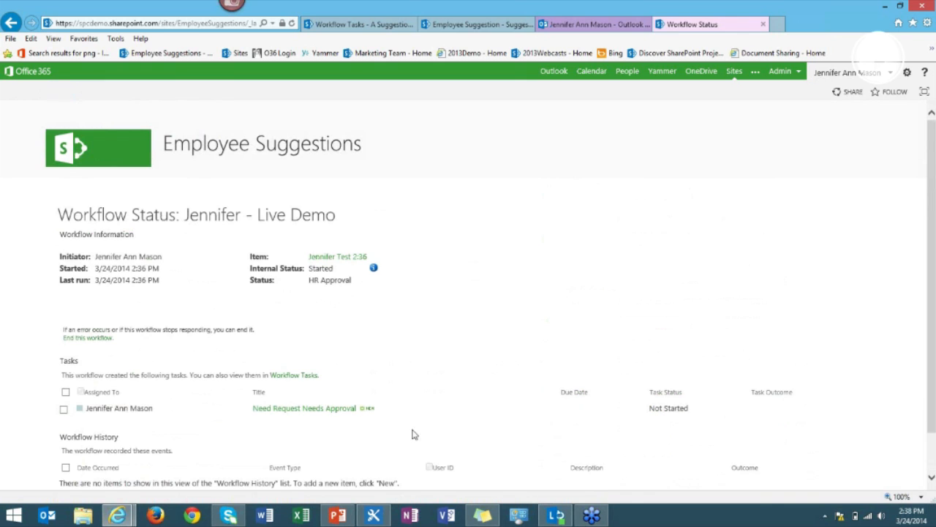
pyautogui.click(312, 409)
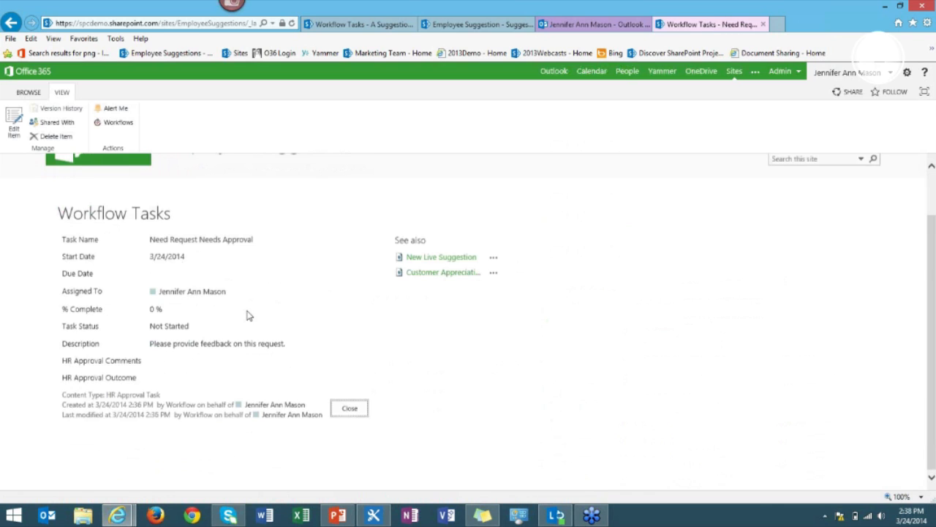
pyautogui.click(12, 120)
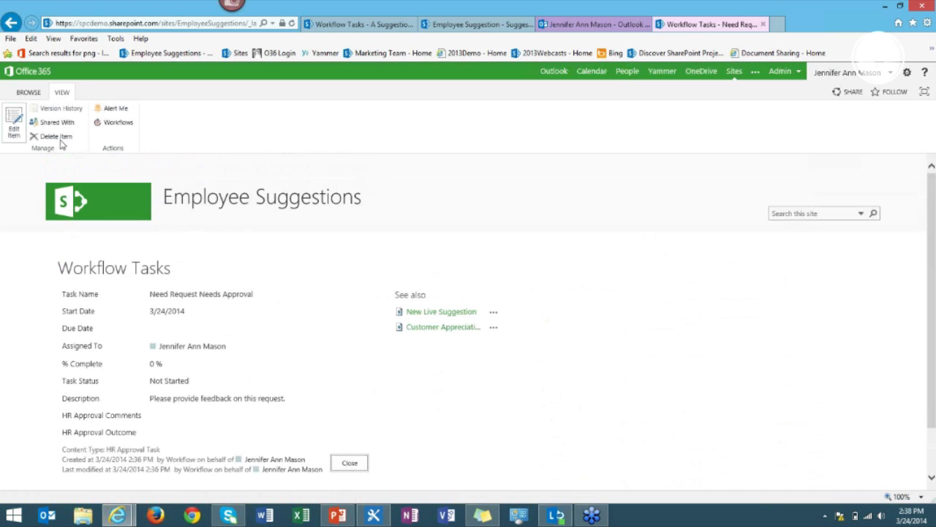
pyautogui.scroll(-3, 410, 398)
pyautogui.click(423, 416)
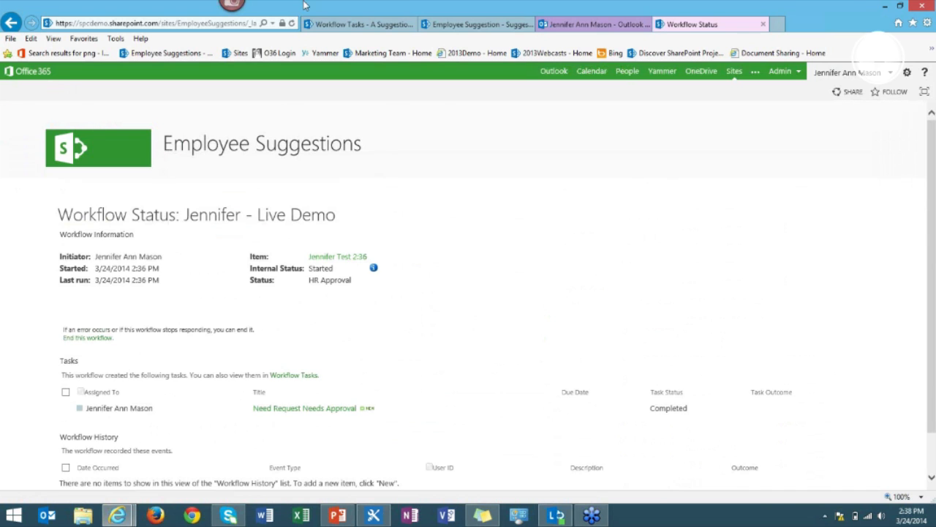
# - Check the workflow stage of both test suggestions in the Employee Suggestion list and read the Sorry! email in the Outlook inbox
pyautogui.click(292, 23)
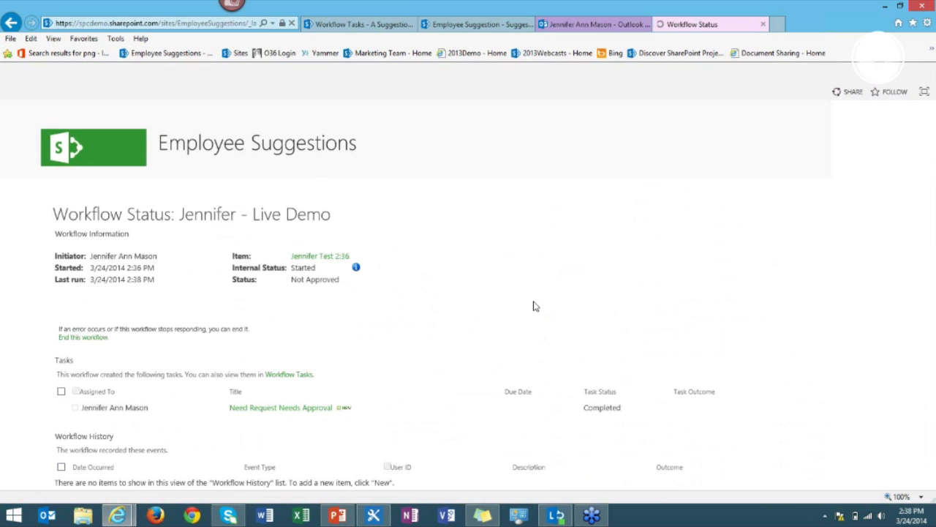
pyautogui.click(907, 72)
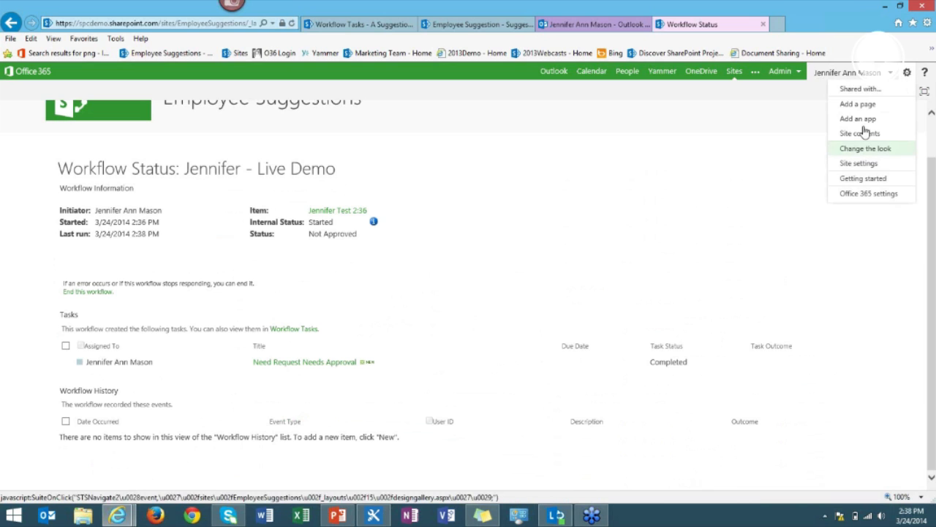
pyautogui.click(863, 133)
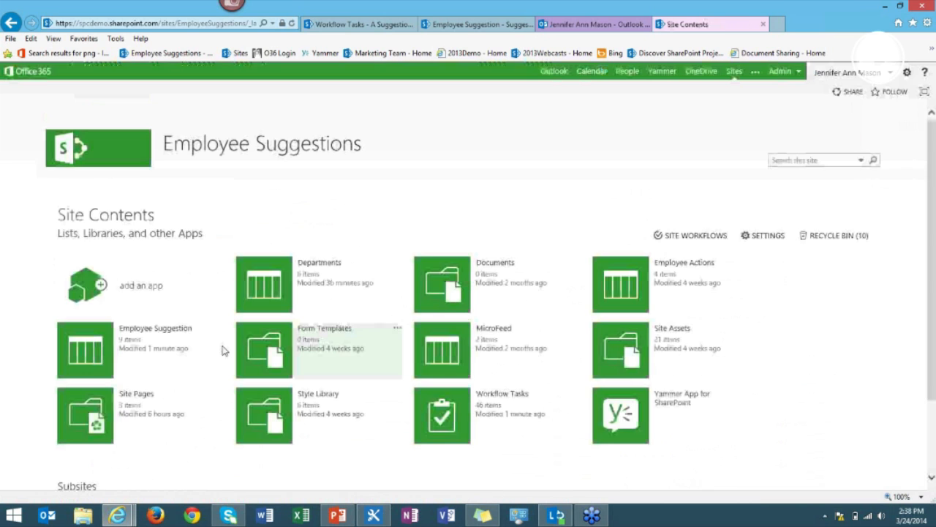
pyautogui.scroll(-1, 183, 352)
pyautogui.click(94, 288)
pyautogui.scroll(-2, 763, 459)
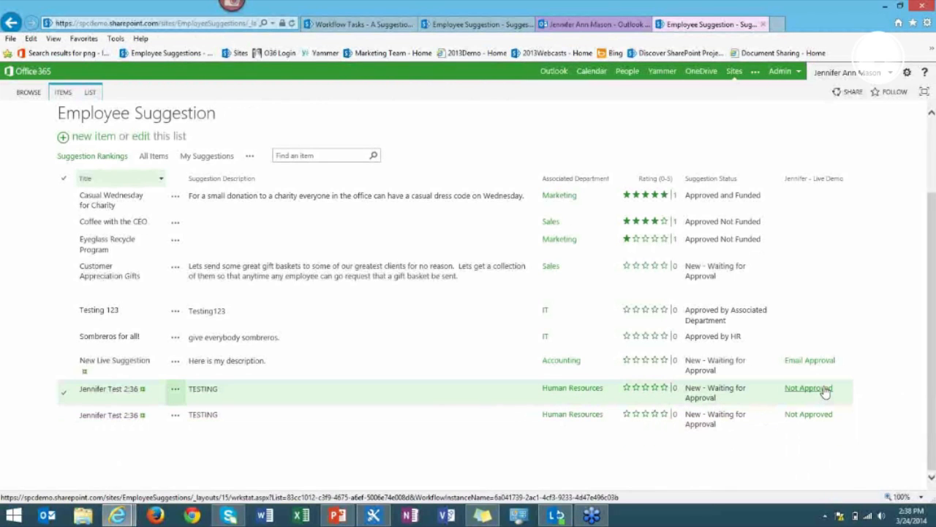
pyautogui.click(594, 24)
pyautogui.click(183, 171)
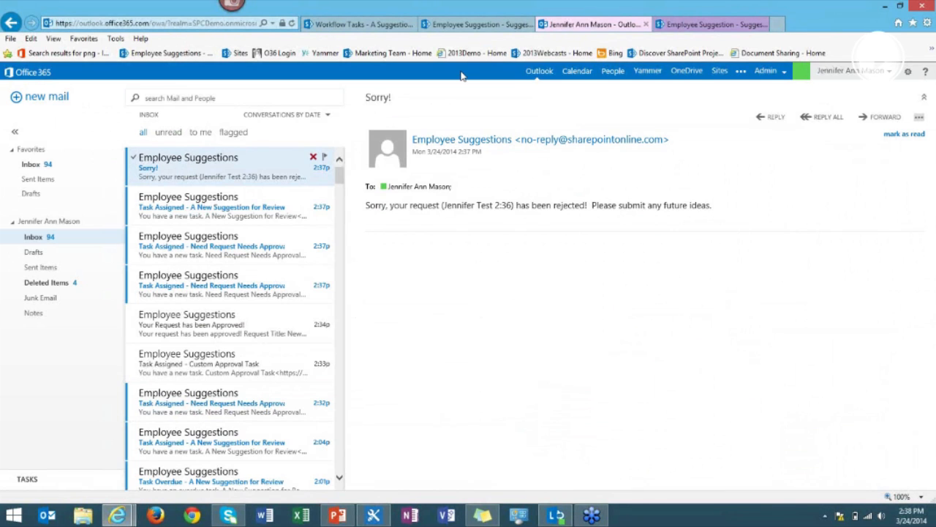
# - Switch to SharePoint Designer and review the workflow's stages from HR Approval through Not Approved
pyautogui.click(377, 515)
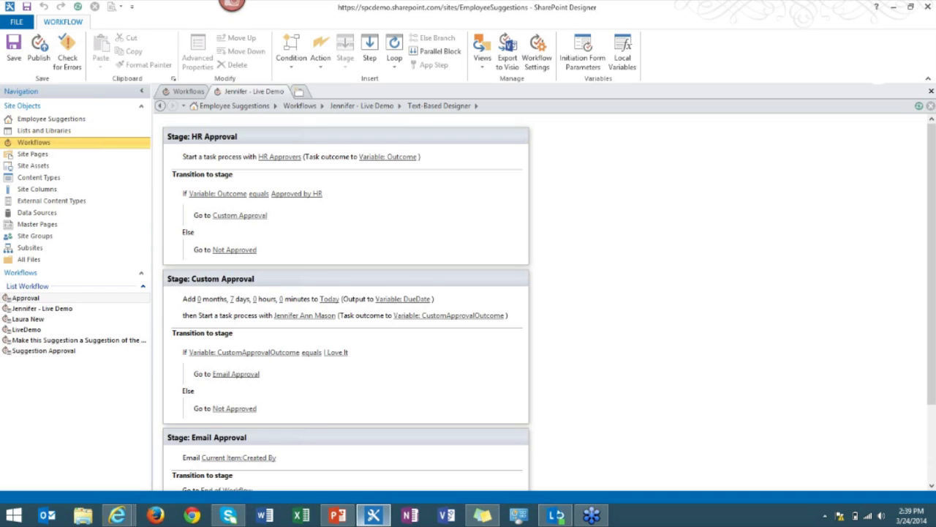
pyautogui.click(224, 206)
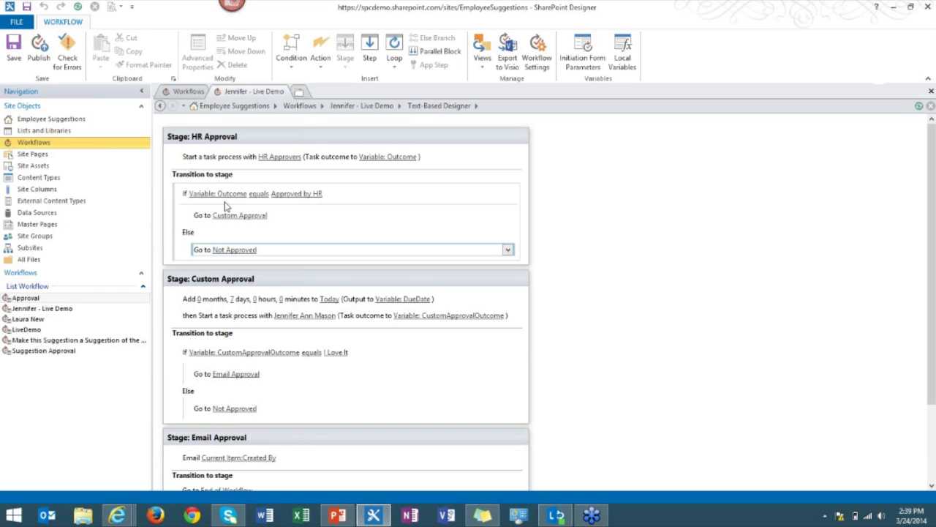
pyautogui.scroll(-3, 619, 347)
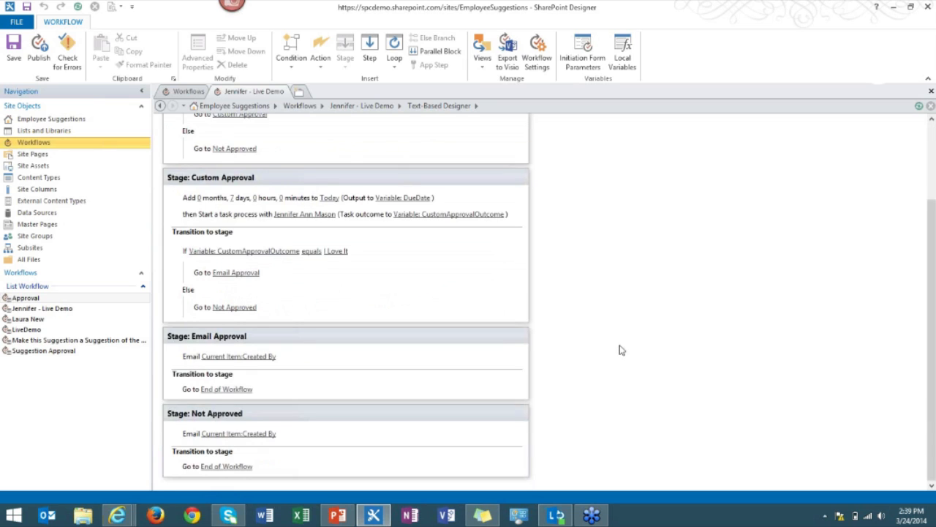
pyautogui.scroll(3, 620, 350)
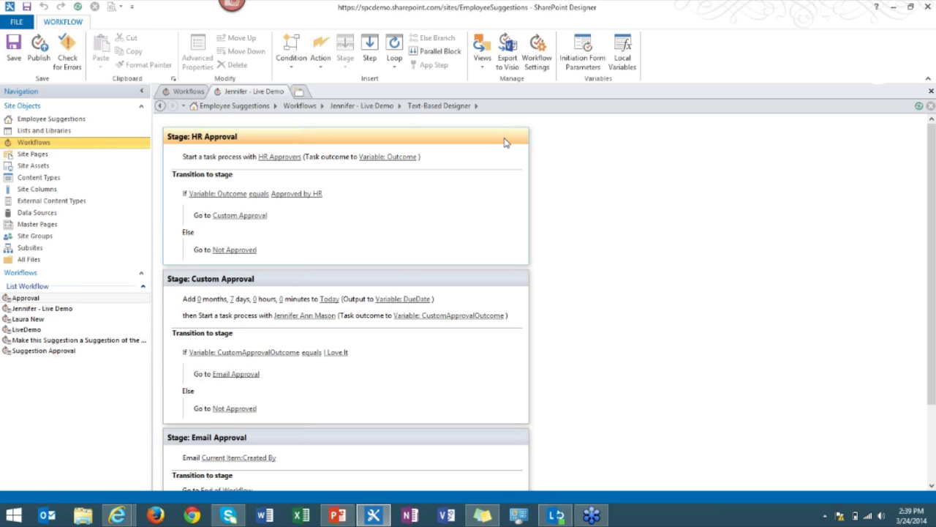
pyautogui.click(894, 9)
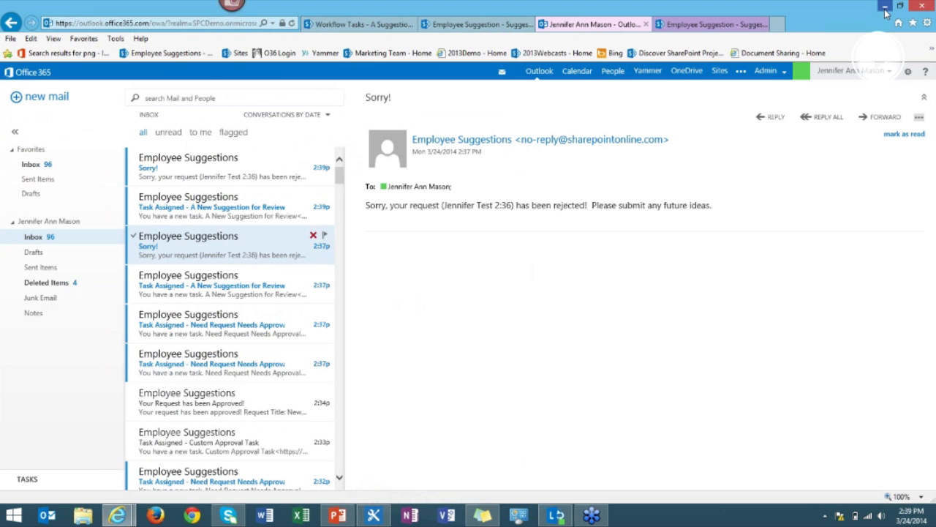
# - Cancel the open edit form of the task A Suggestion is Ready for Department Review in the browser
pyautogui.click(338, 24)
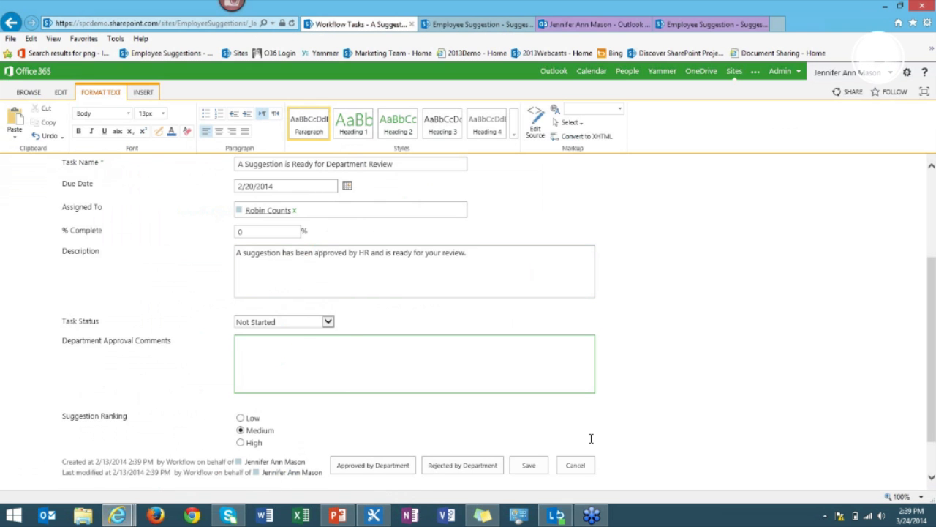
pyautogui.scroll(3, 584, 425)
pyautogui.scroll(-4, 580, 427)
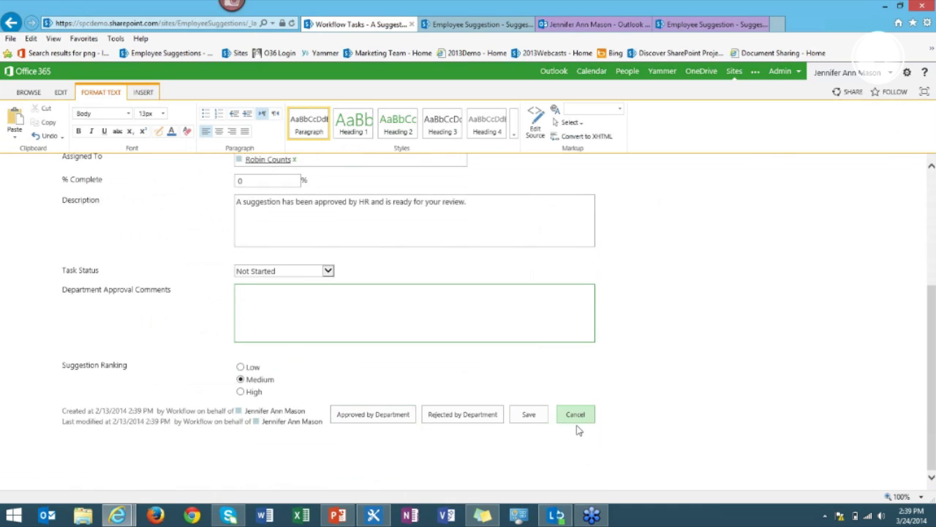
pyautogui.click(576, 421)
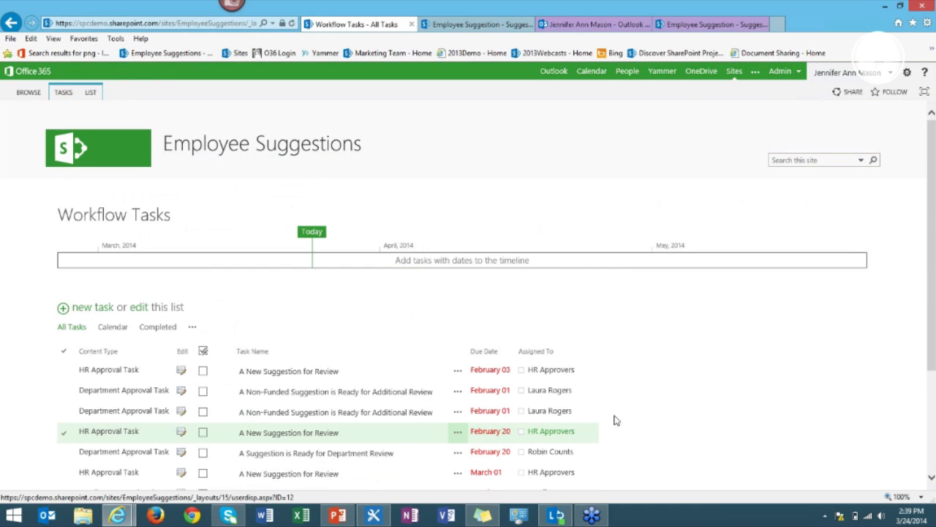
# - Remove the live demo workflow's status column from the Employee Suggestion list's Suggestion Rankings view and save the view
pyautogui.click(909, 74)
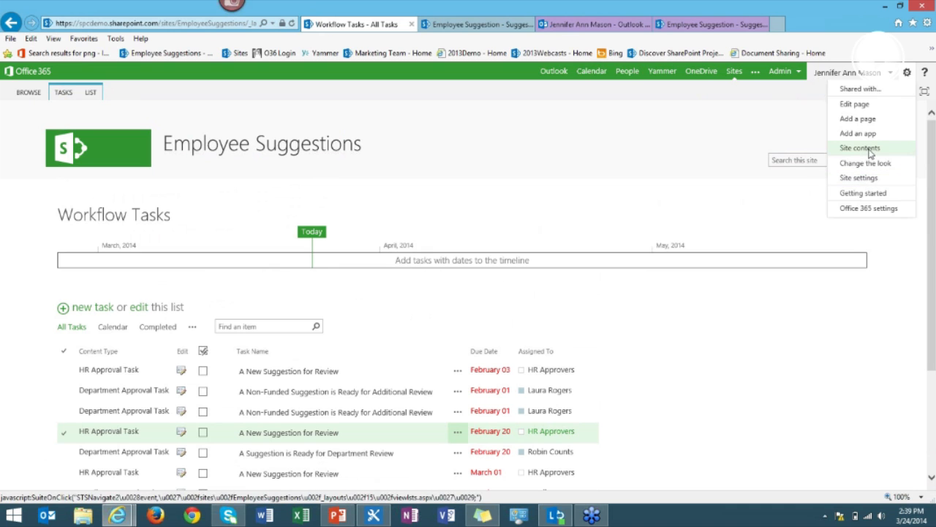
pyautogui.click(869, 149)
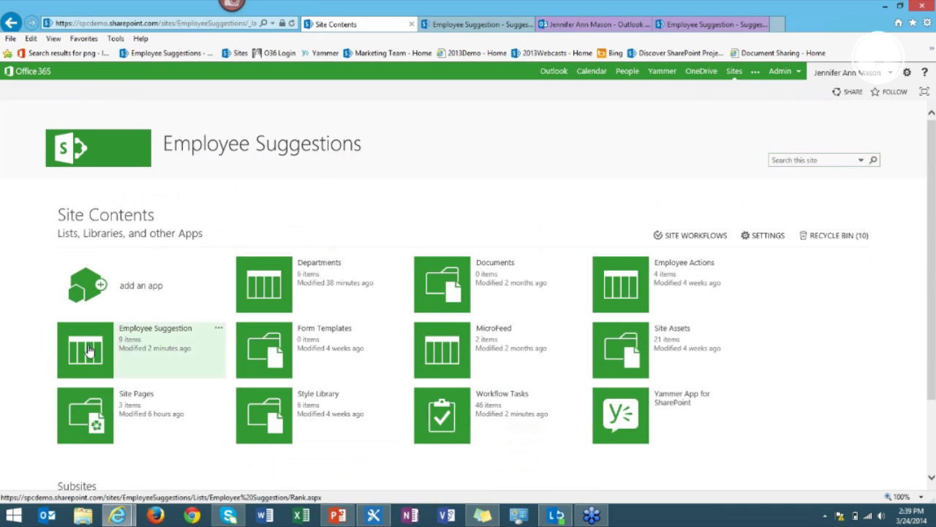
pyautogui.click(88, 353)
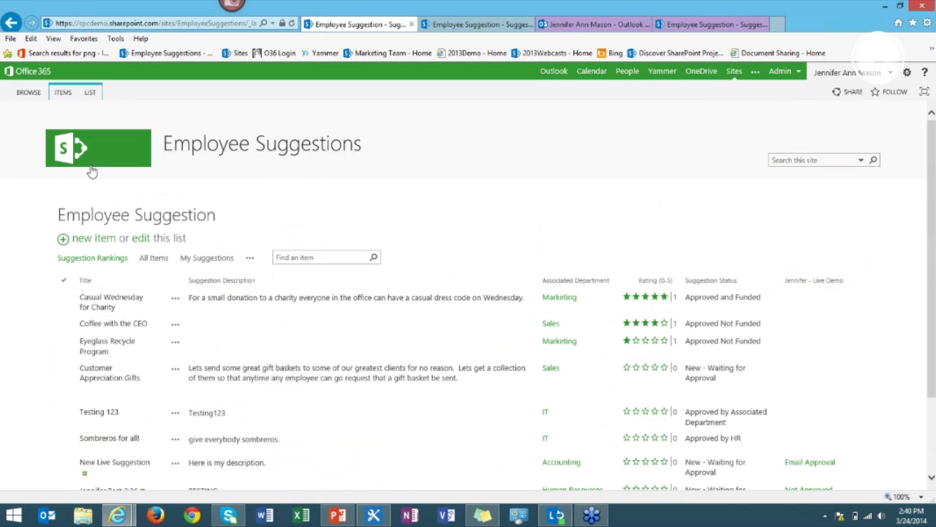
pyautogui.click(90, 93)
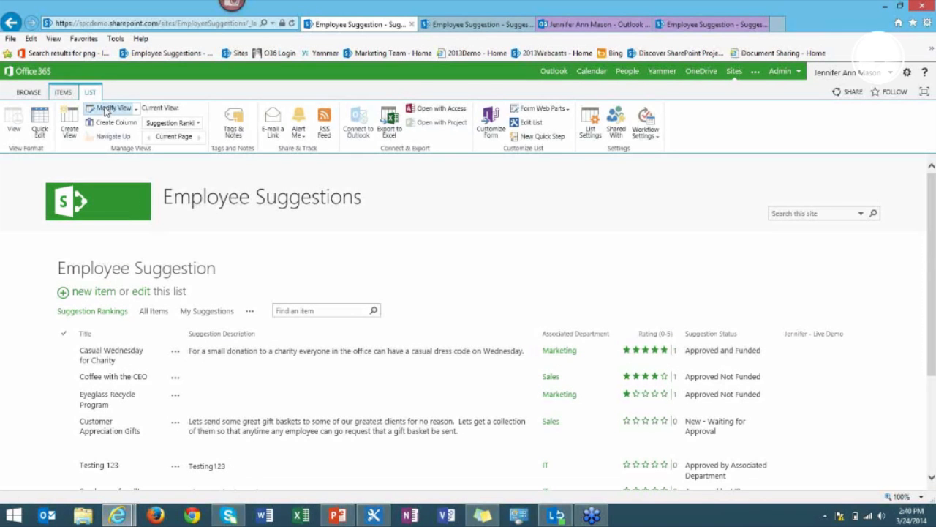
pyautogui.click(104, 110)
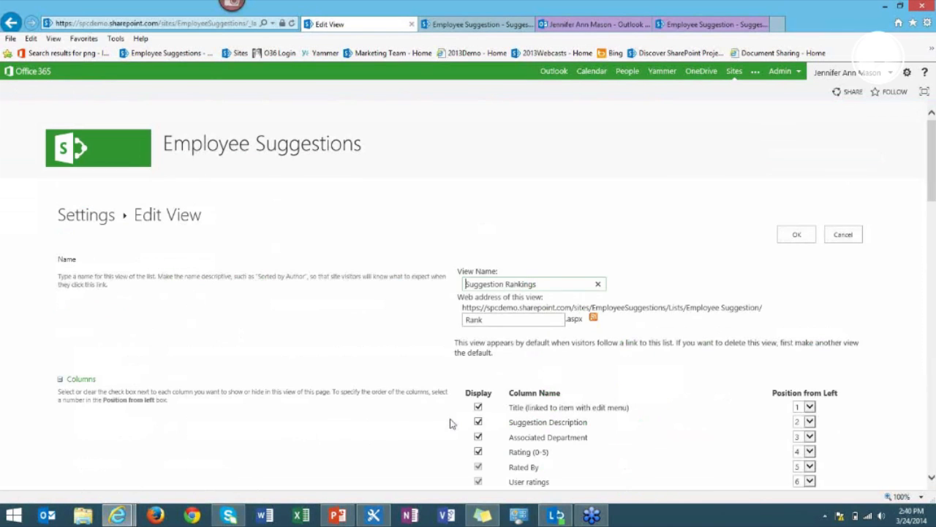
pyautogui.scroll(-2, 461, 417)
pyautogui.click(477, 394)
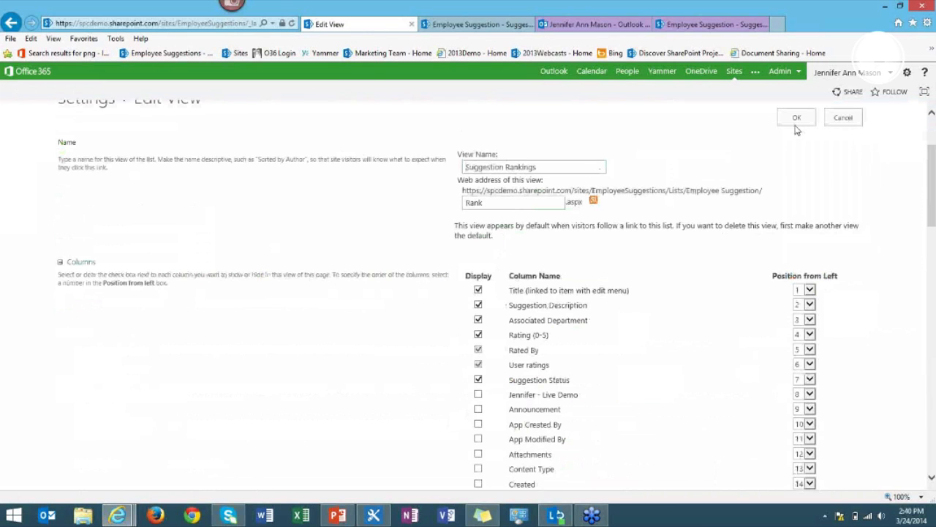
pyautogui.click(796, 121)
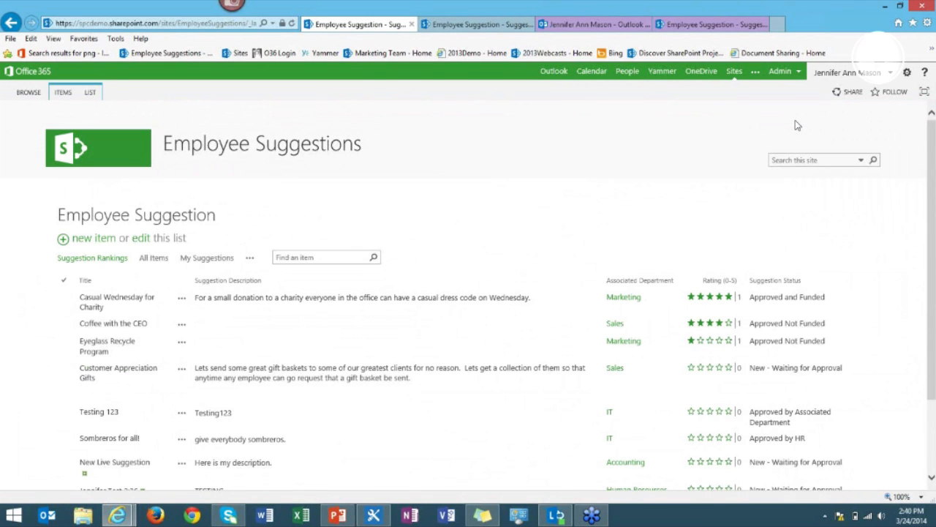
# - Load sharepoint.rackspace.com in a new browser tab and open its resource center
pyautogui.click(776, 24)
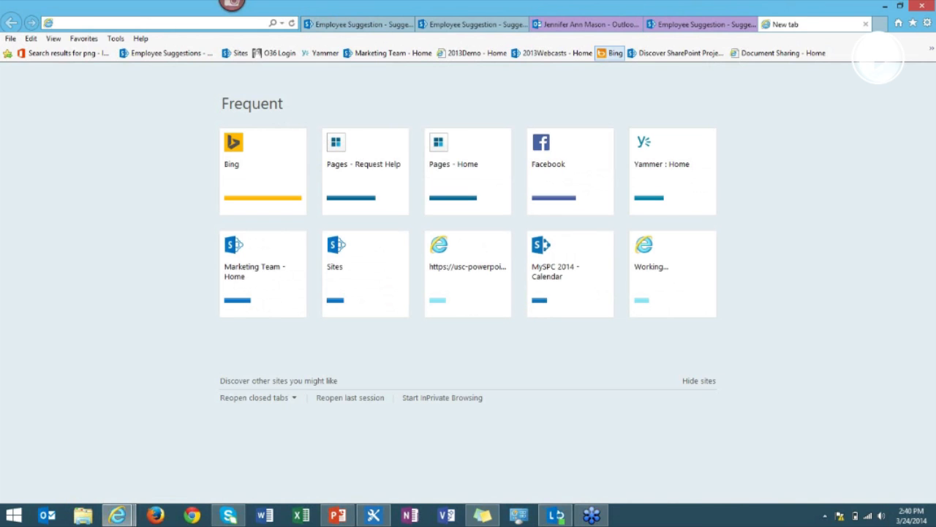
pyautogui.write('sh')
pyautogui.press('Return')
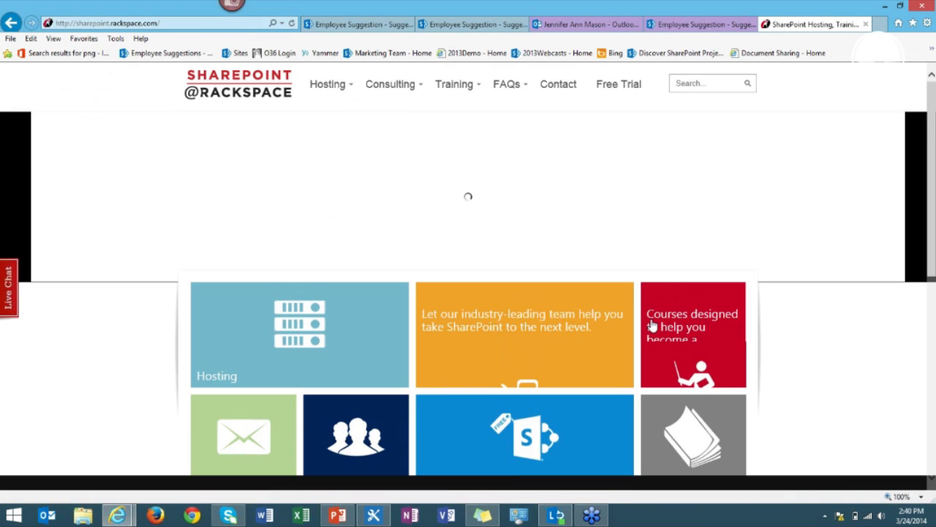
pyautogui.scroll(-2, 654, 326)
pyautogui.click(700, 347)
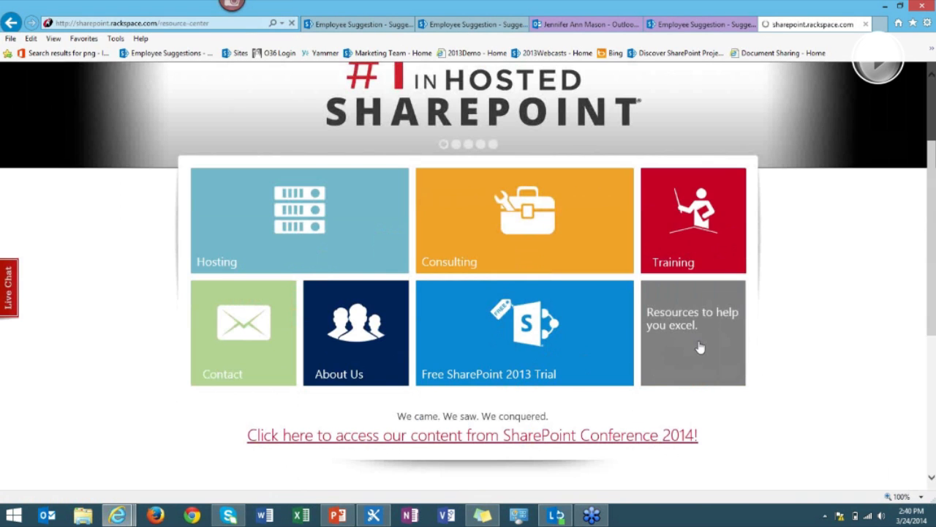